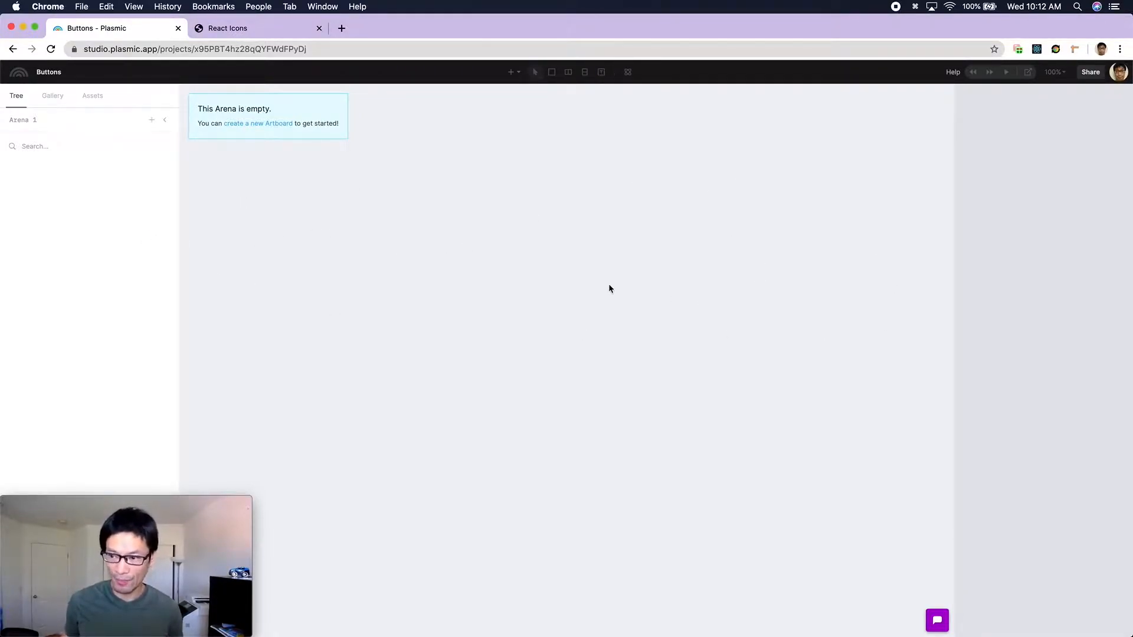
Step: Create a new artboard about 400 × 357 px and draw a horizontal stack about 273 × 123 px inside it
click(270, 124)
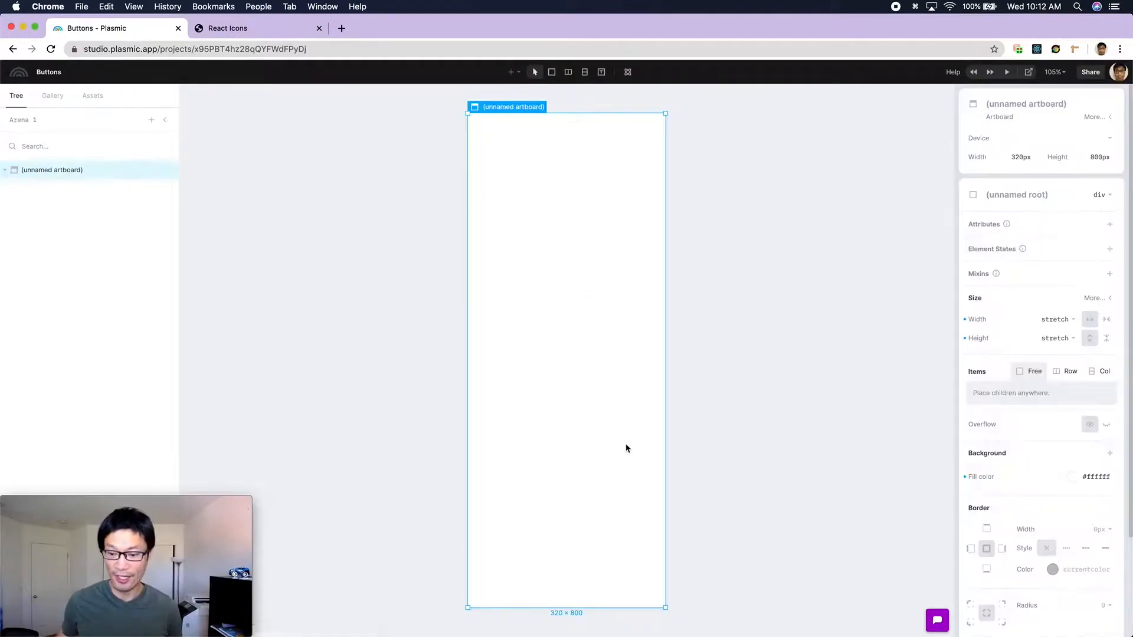
drag(665, 607, 714, 334)
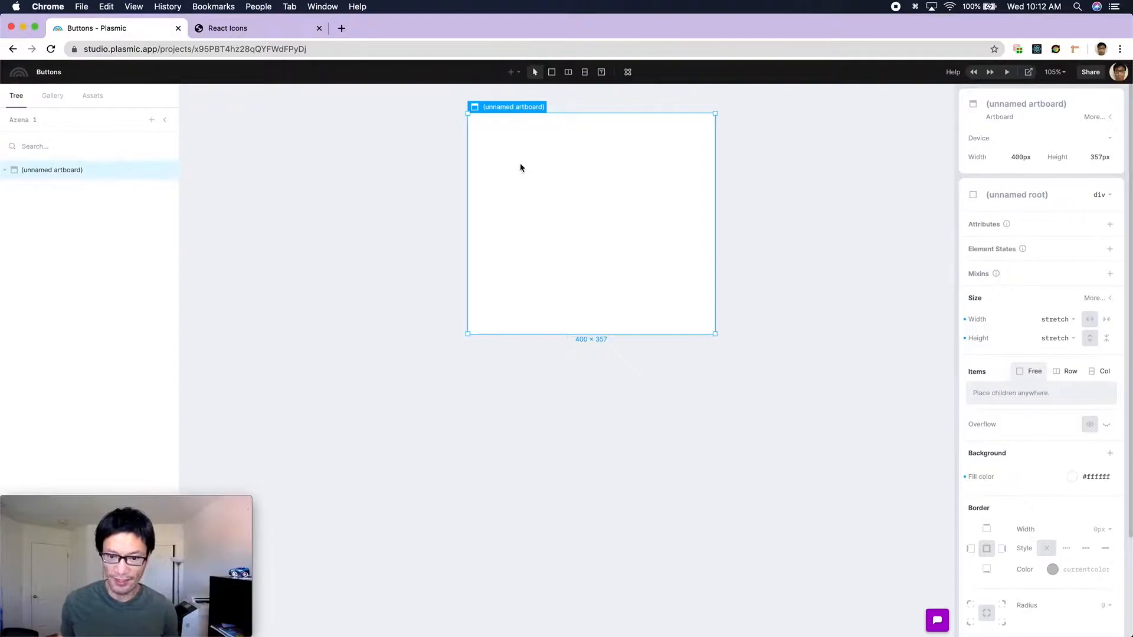
key(s)
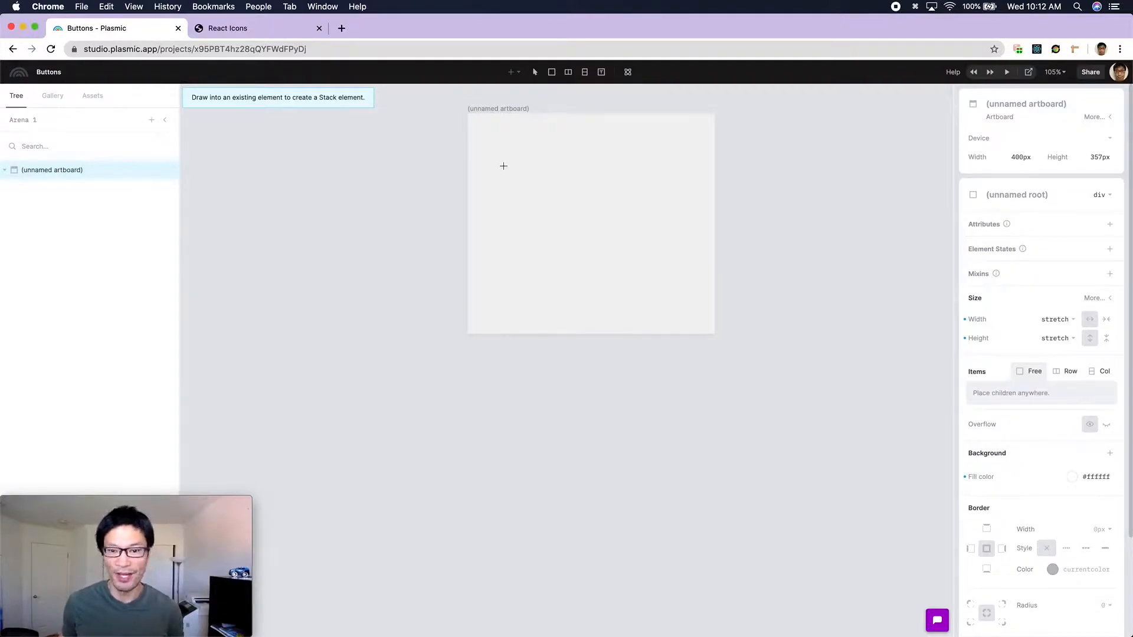
drag(504, 166, 672, 241)
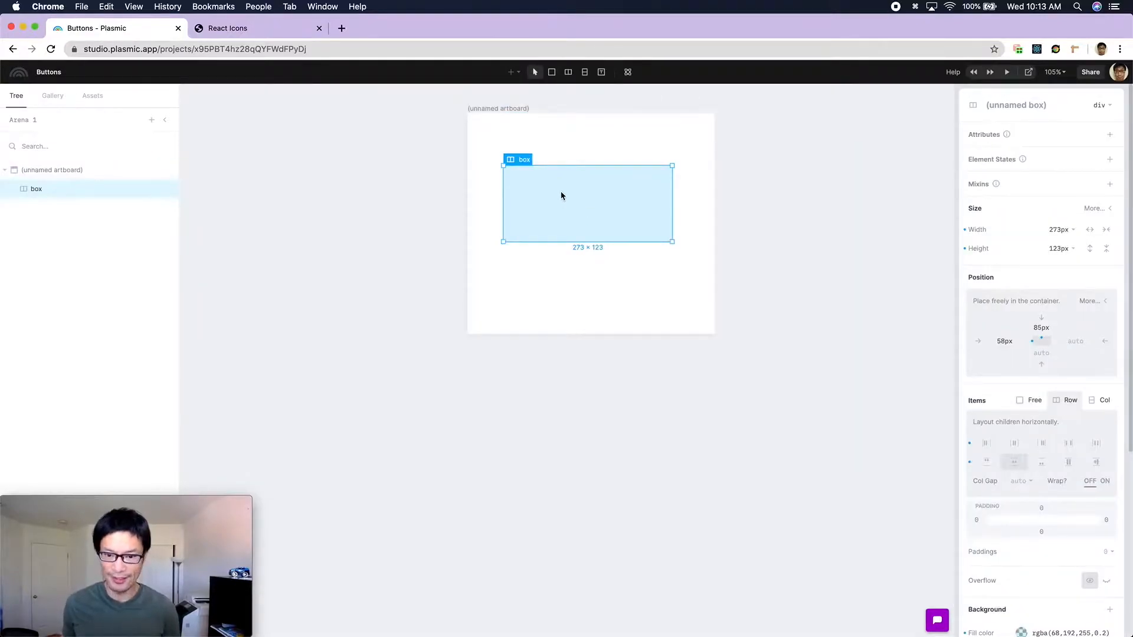
Step: Add a text element reading "Button" inside the horizontal stack, and select the stack box
key(t)
click(559, 192)
text(Button)
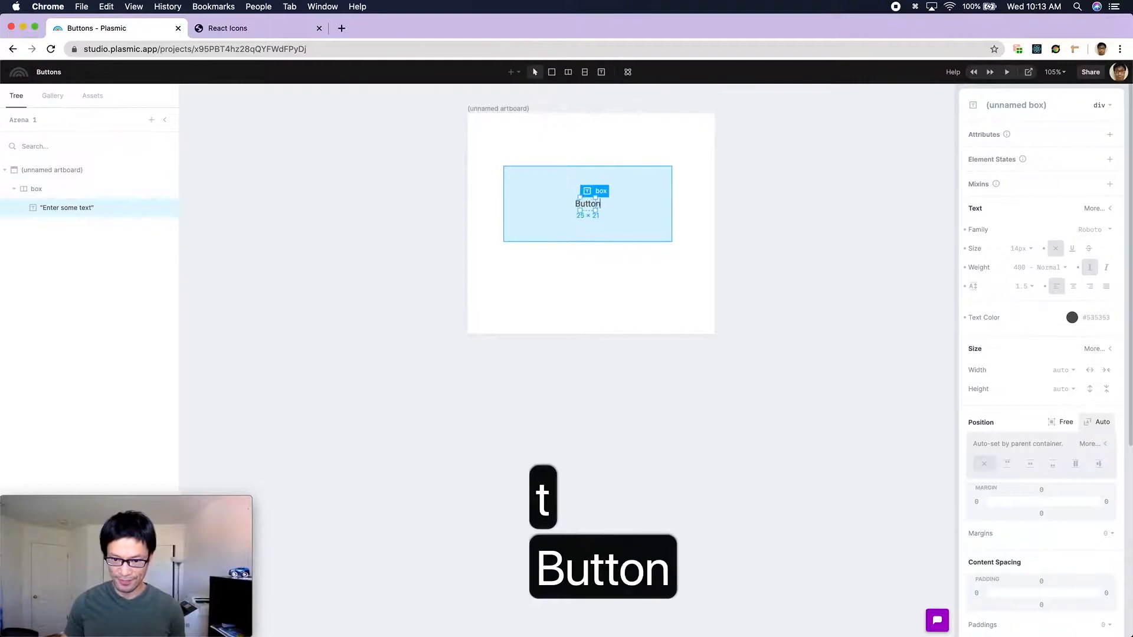
key(Escape)
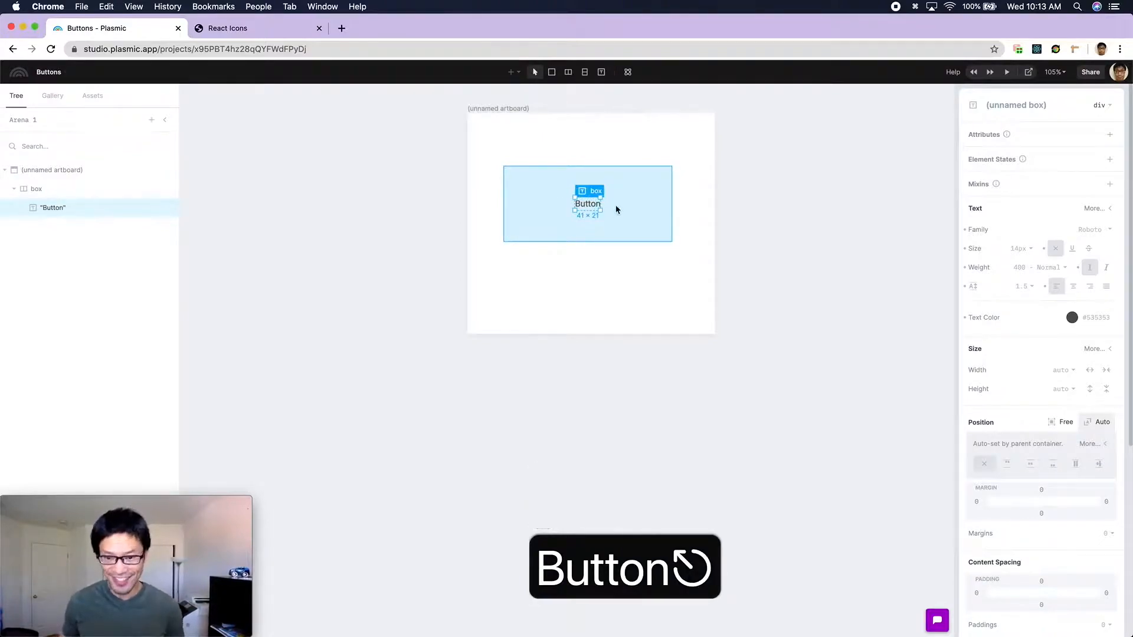
click(647, 210)
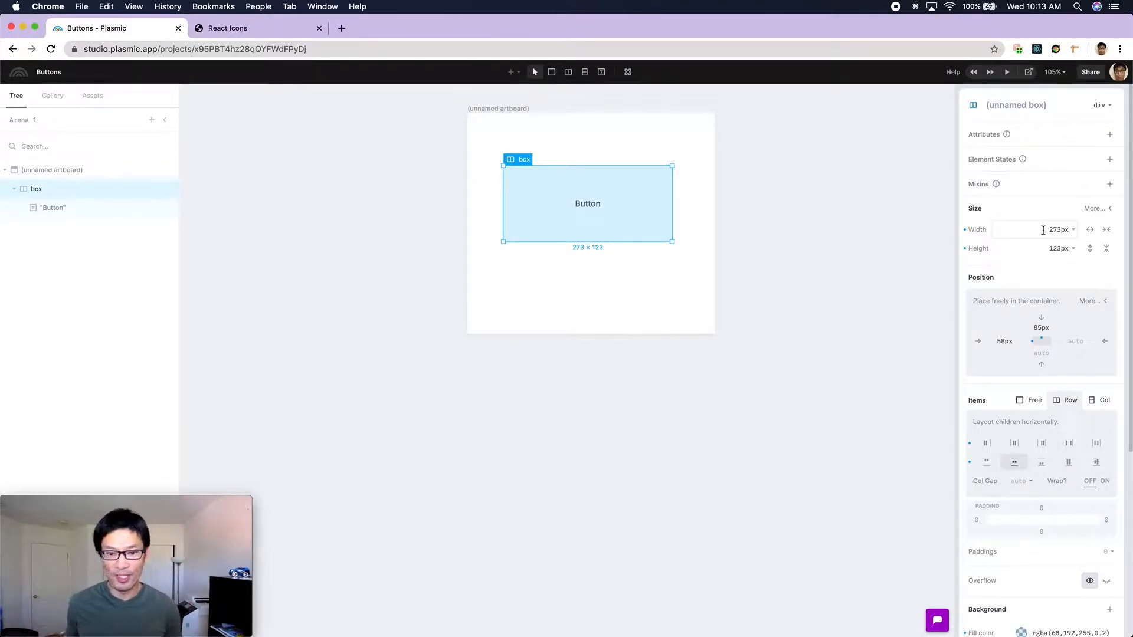
Step: Try fitting the box's width and height to its content, and undo the size changes
double_click(672, 206)
click(522, 222)
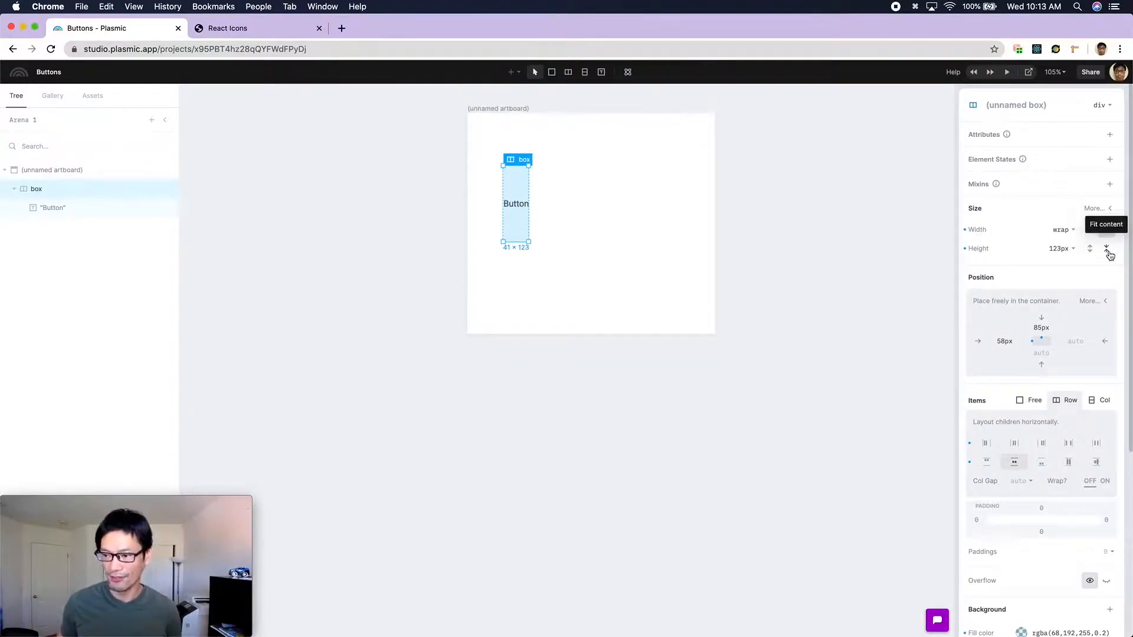
click(1107, 251)
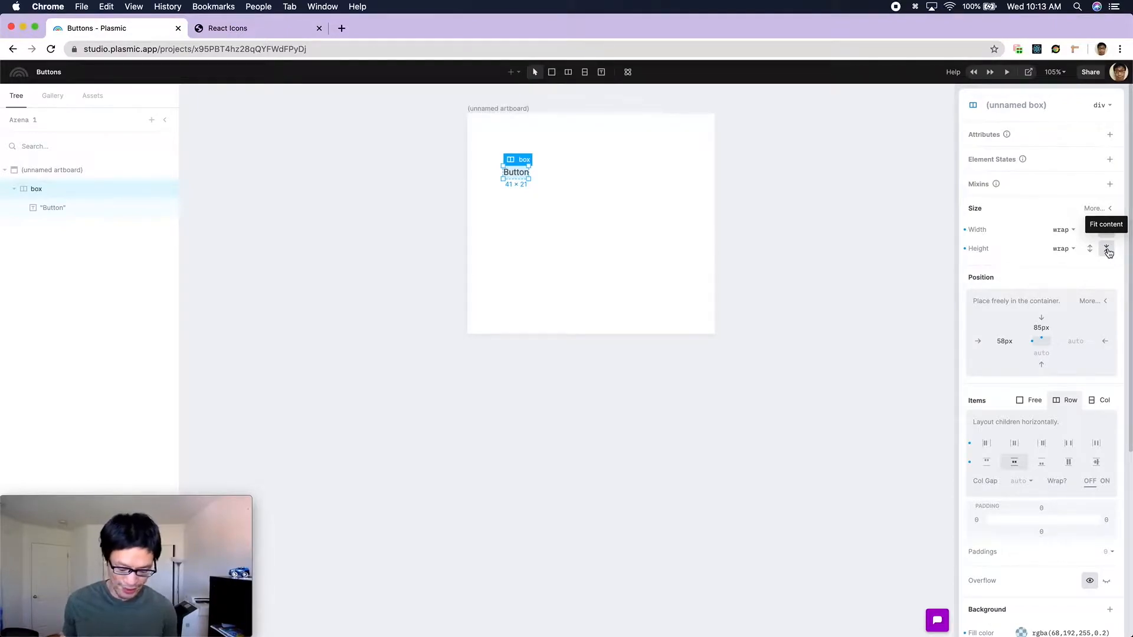
key(super+z)
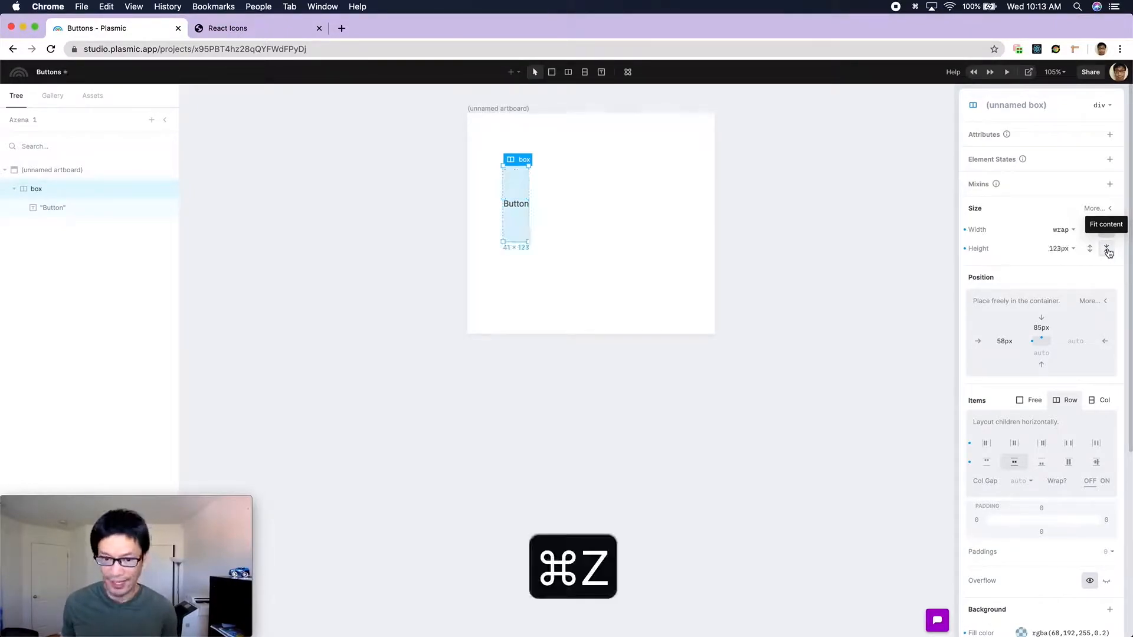
key(super+z)
key(super+z)
key(super+z)
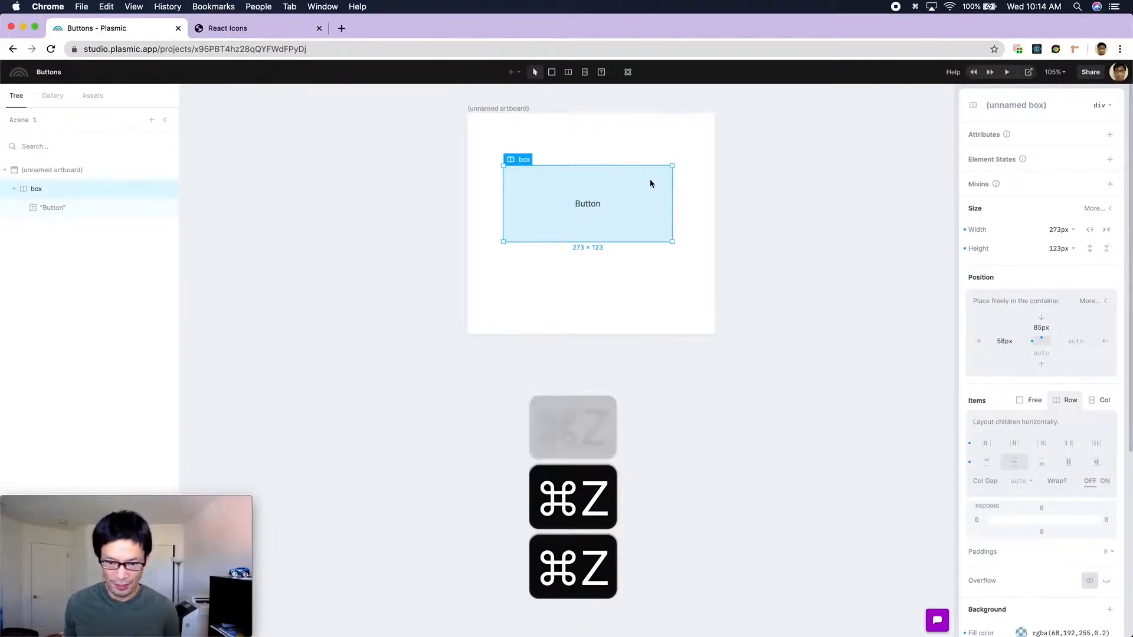
Step: Autosize the box to wrap its content and set its paddings to 5px 10px
key(a)
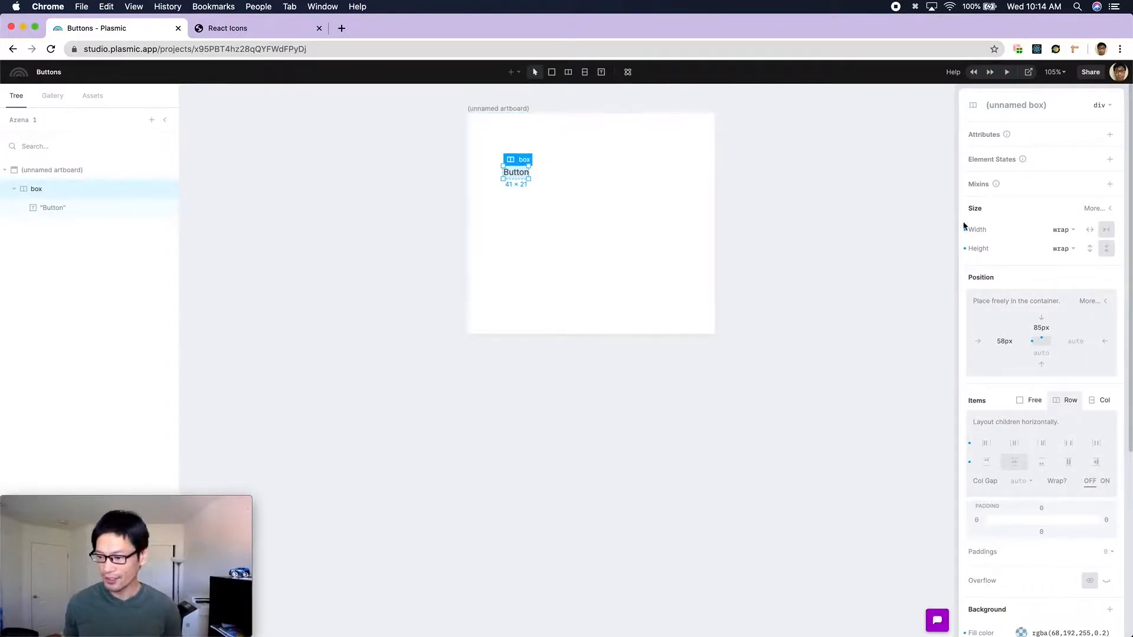
scroll(1012, 228, down, 5)
click(1047, 275)
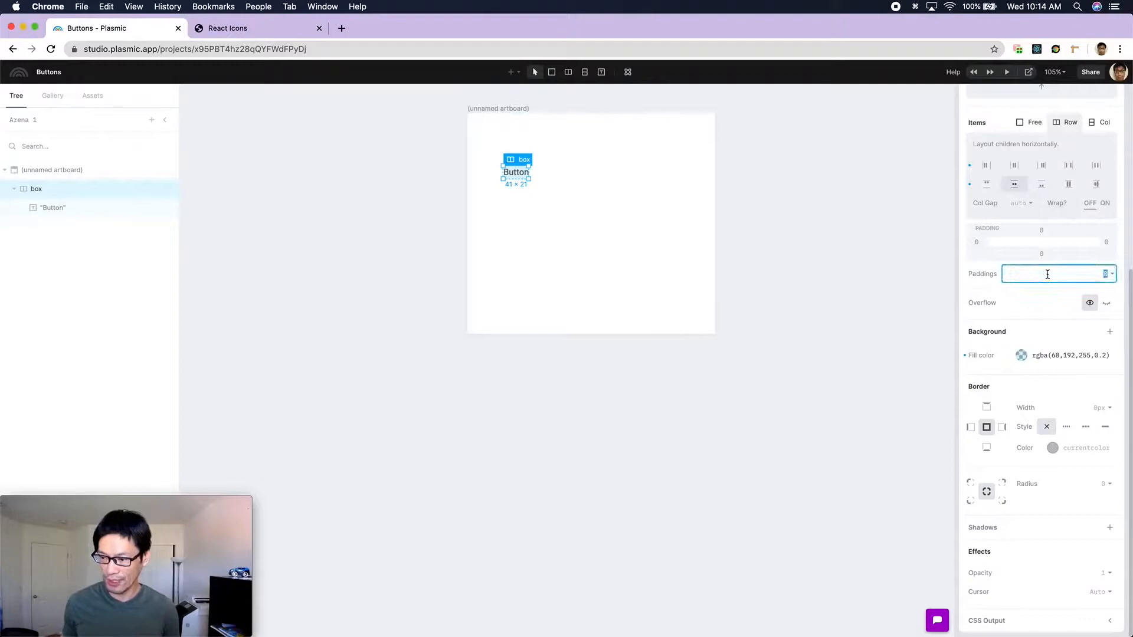
text(5 10)
key(Return)
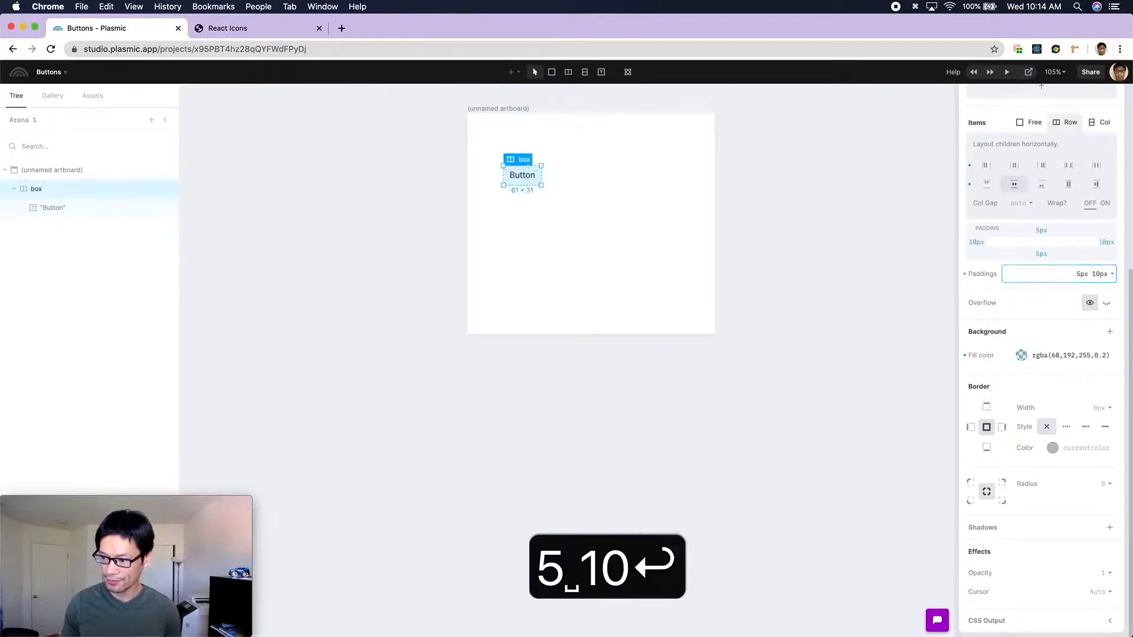
Step: Set the box's background fill to light grey E1E1E1 with 100 opacity
click(1072, 357)
click(976, 151)
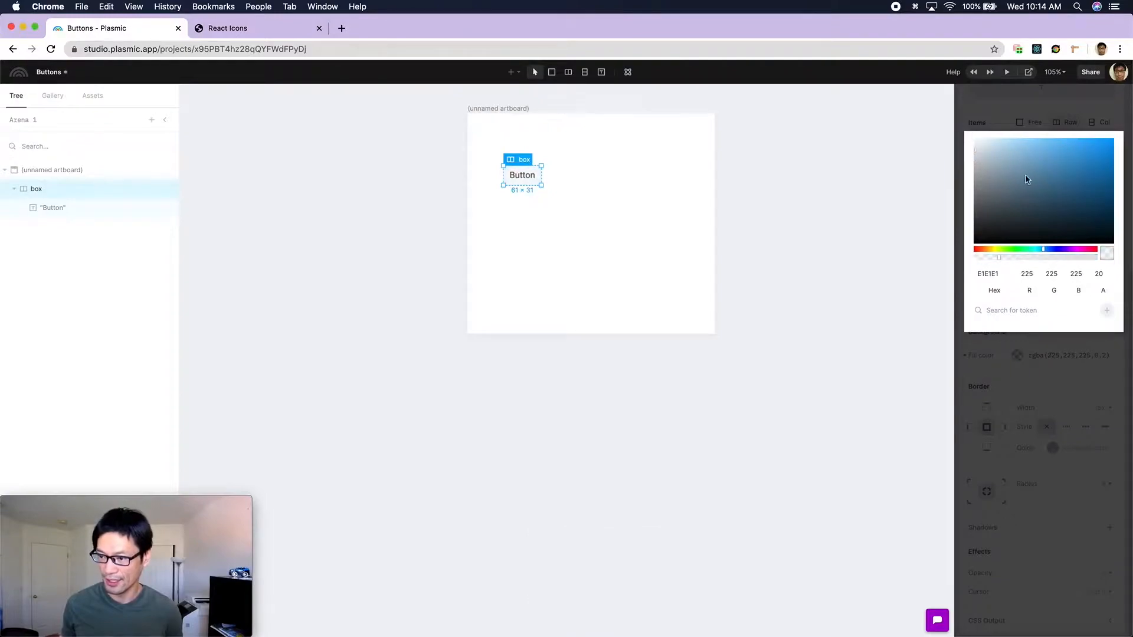
drag(1093, 258, 1112, 256)
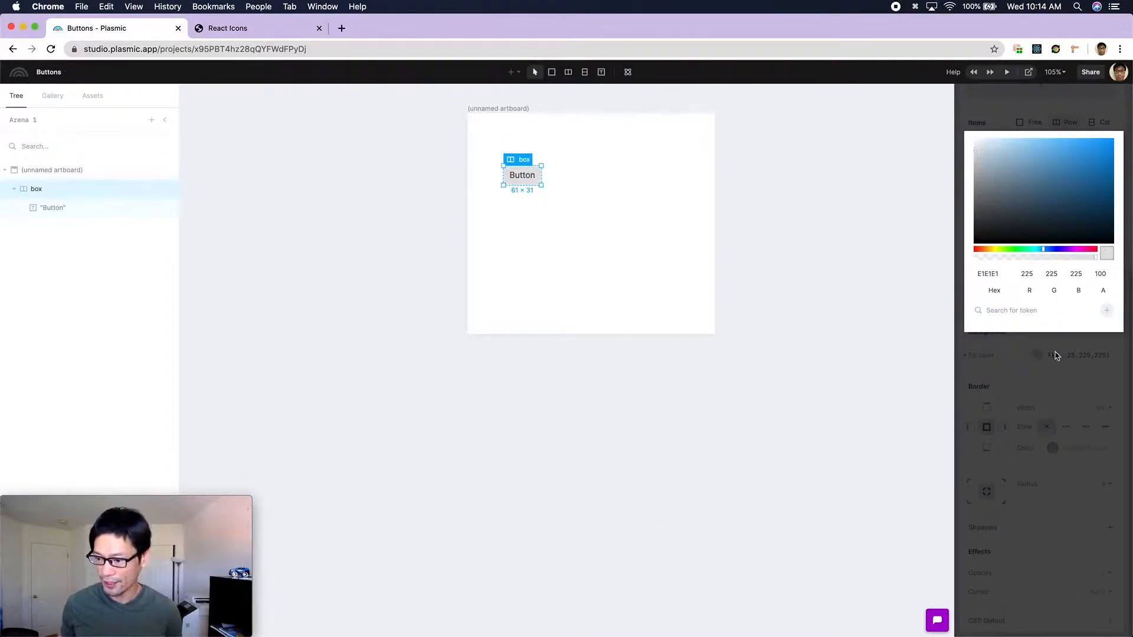
click(1055, 355)
Step: Set the box's corner radius to 5 px
click(1101, 482)
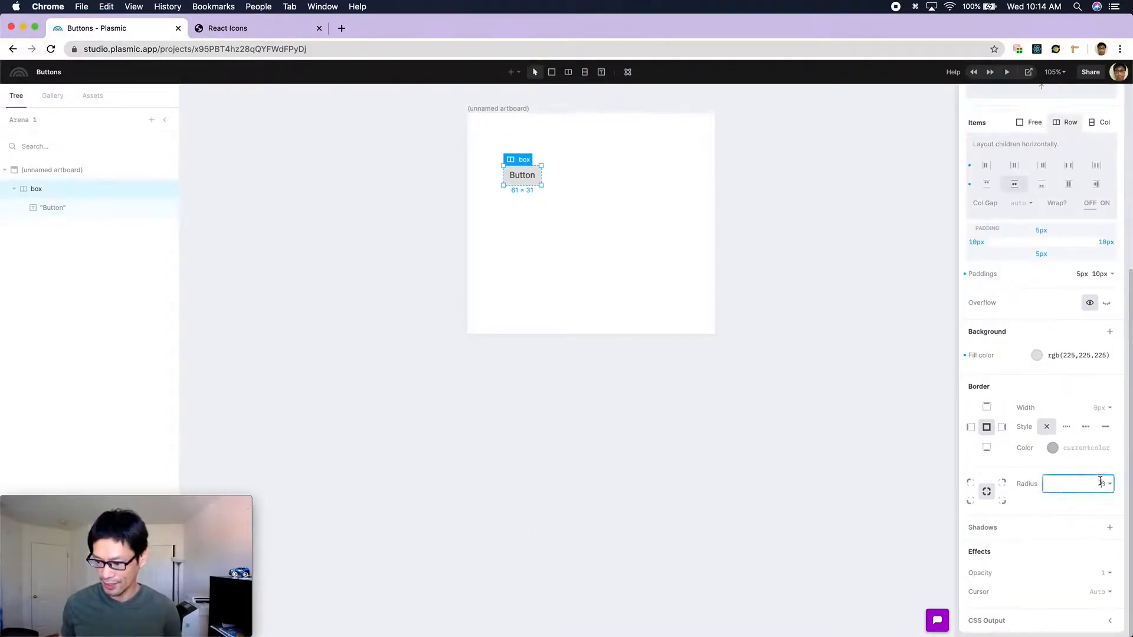
key(ctrl+a)
text(5)
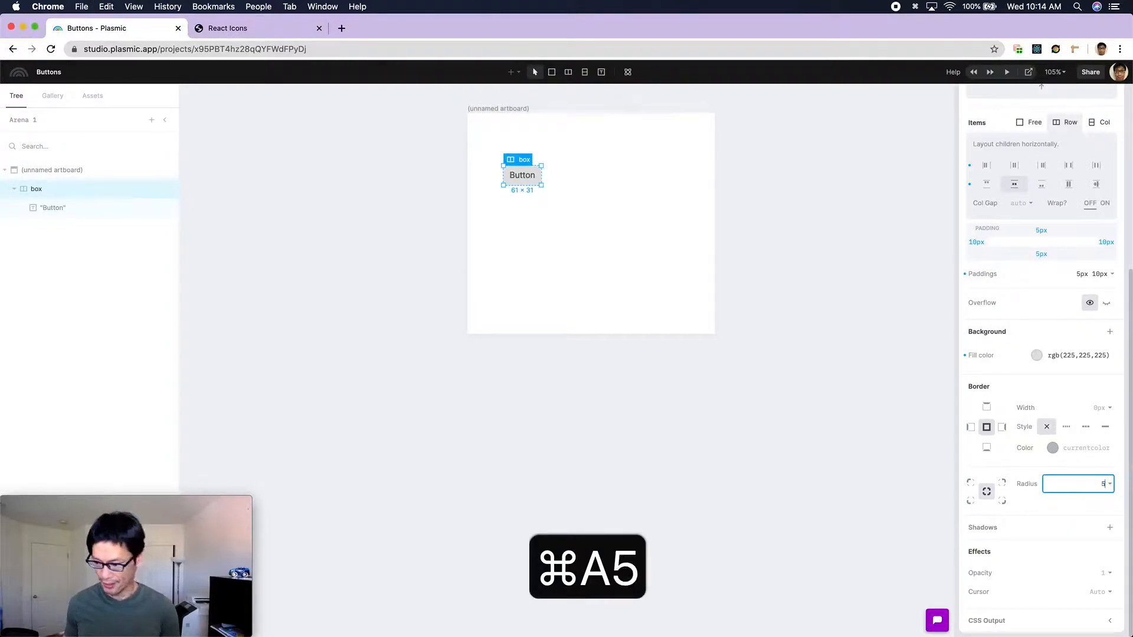
key(Return)
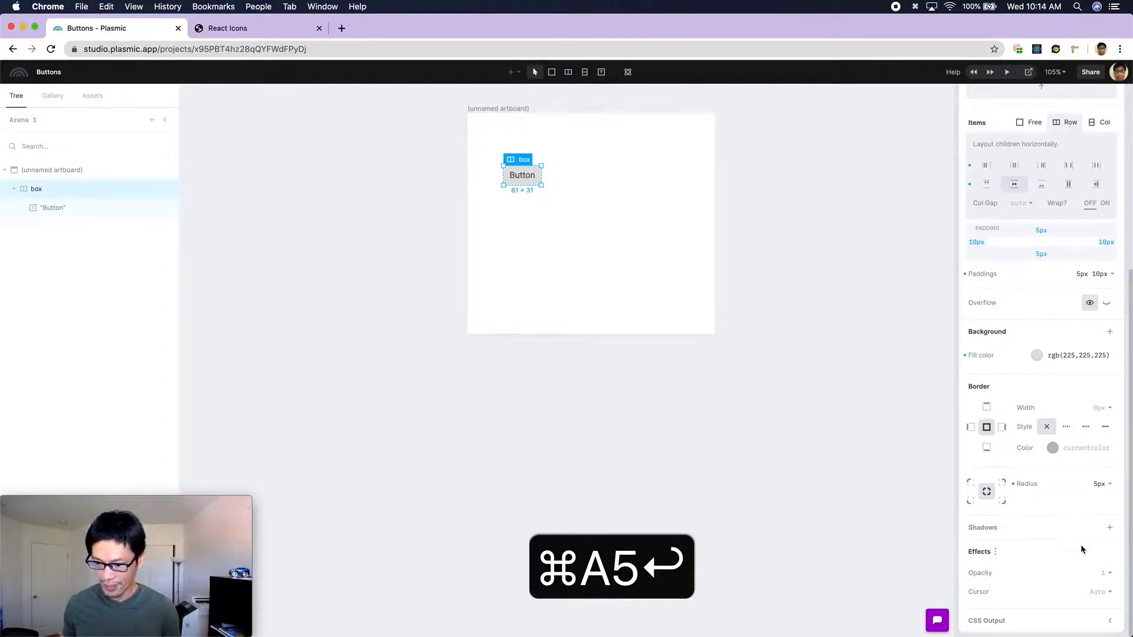
Step: Add an outset shadow to the box with left 1, top 1, blur 4 and spread 0
click(1109, 528)
click(1017, 167)
text(1)
key(Tab)
text(1)
key(Tab)
text(0)
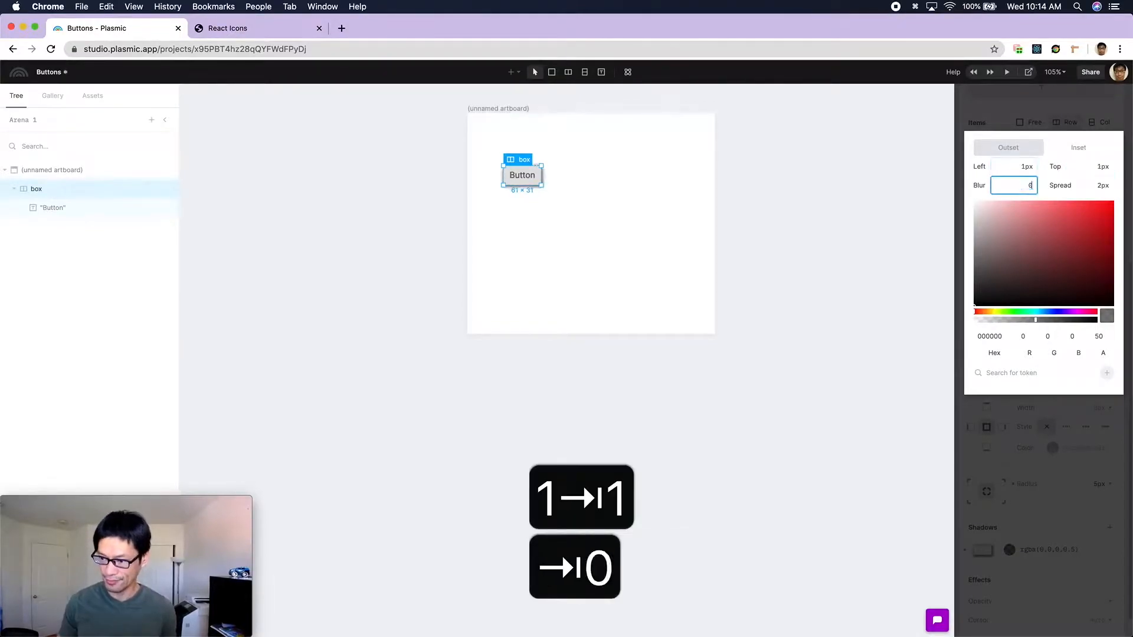
key(BackSpace)
text(4)
key(Tab)
text(0)
key(Return)
key(Return)
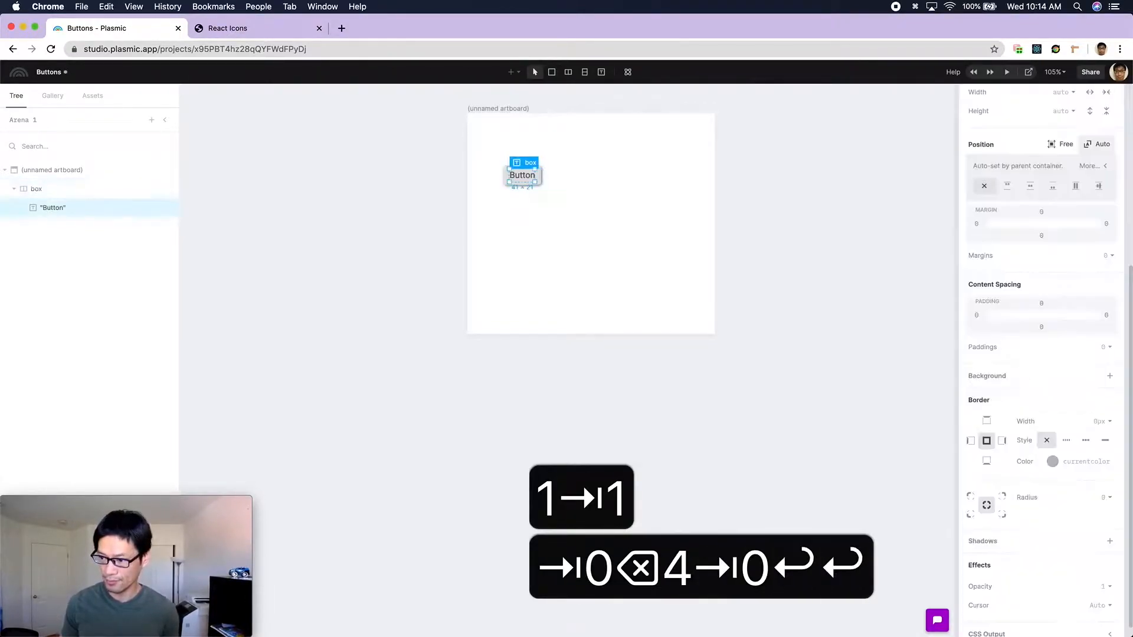
click(623, 181)
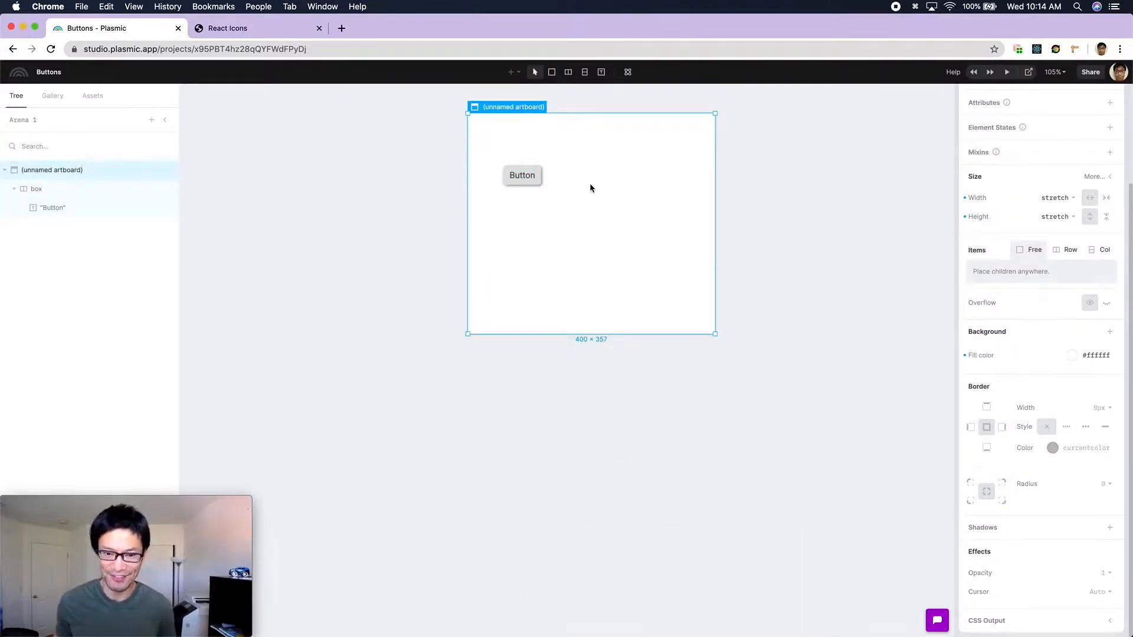
Step: Extract the styled box as a new component named Button
click(538, 186)
click(557, 201)
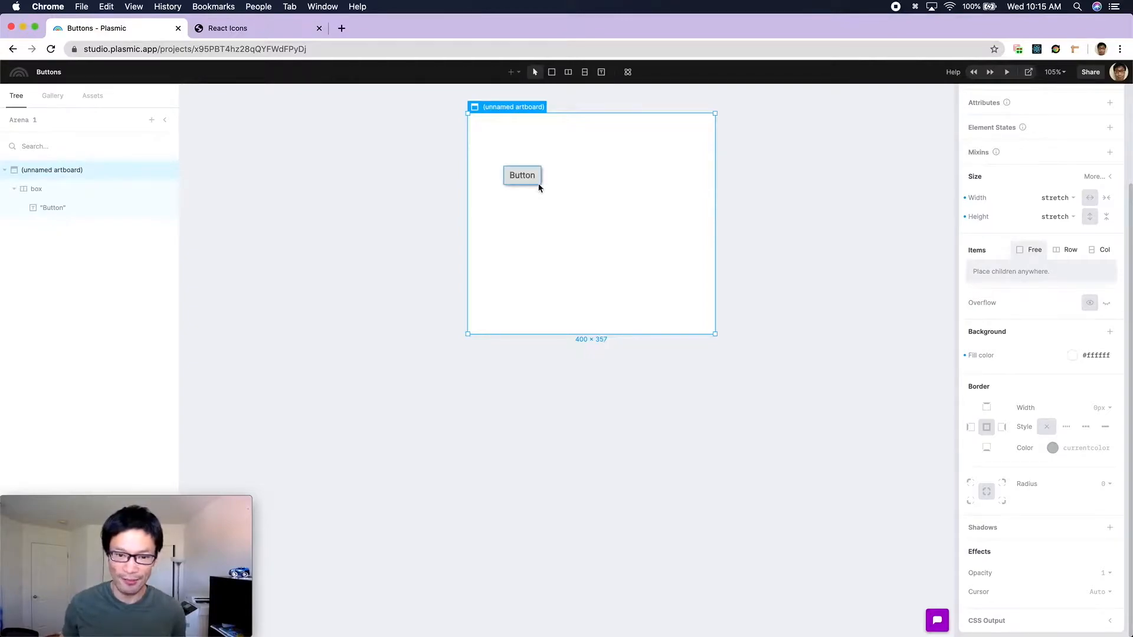
right_click(538, 188)
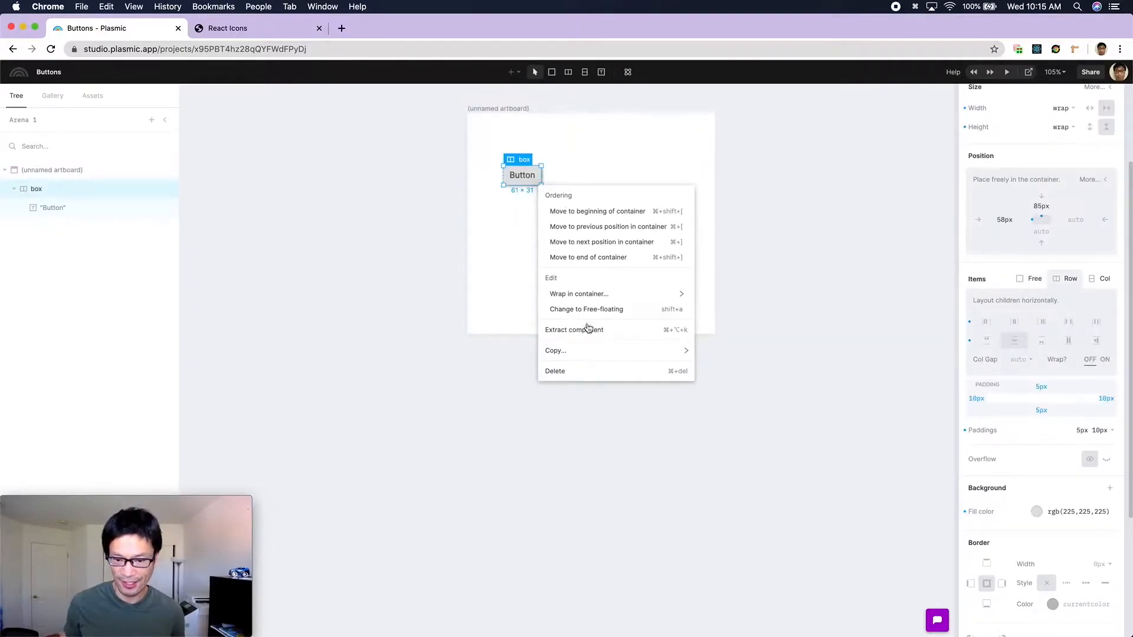
click(627, 73)
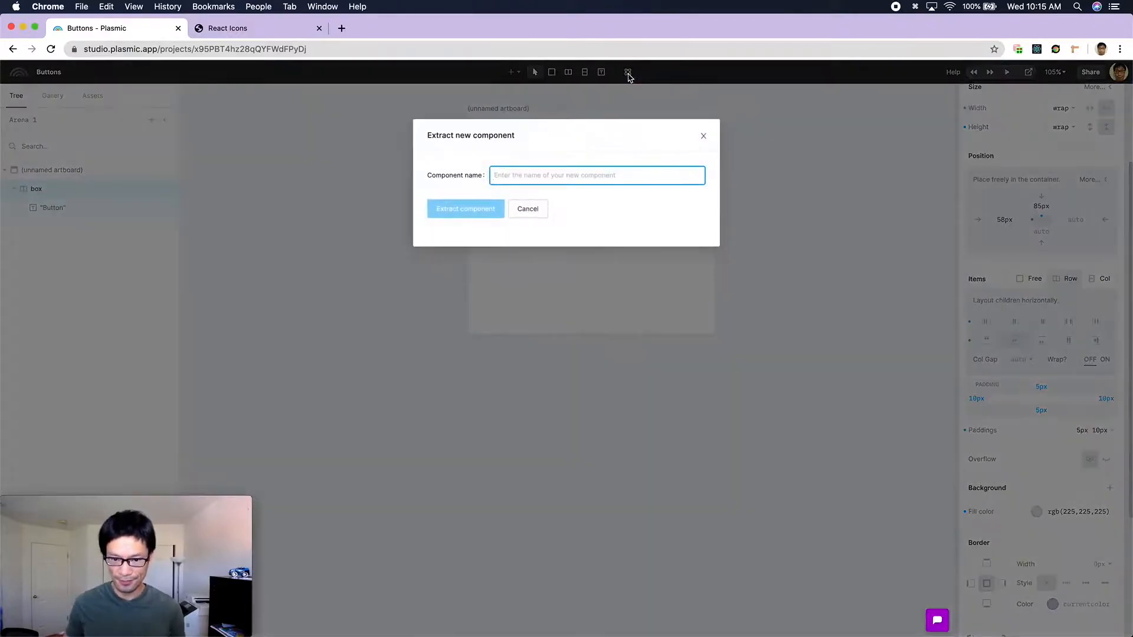
text(Button)
key(Return)
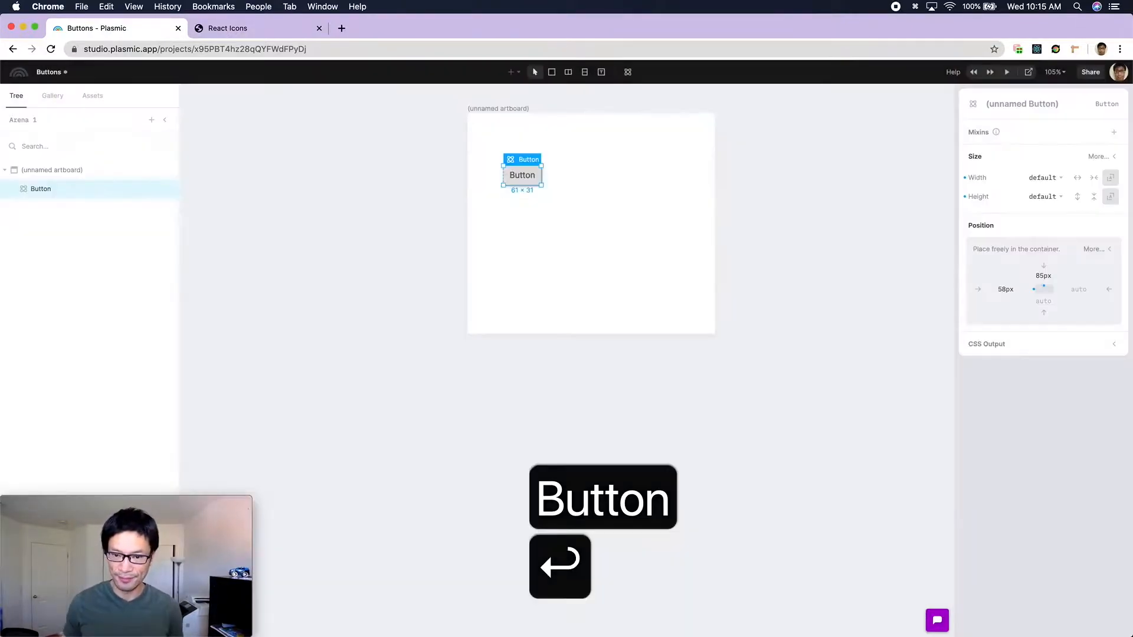
Step: Duplicate the Button instance twice and place the copies at about left 239, top 130 px and left 134, top 222 px
mouse_move(531, 163)
mouse_down()
mouse_move(543, 164)
mouse_move(534, 160)
mouse_up()
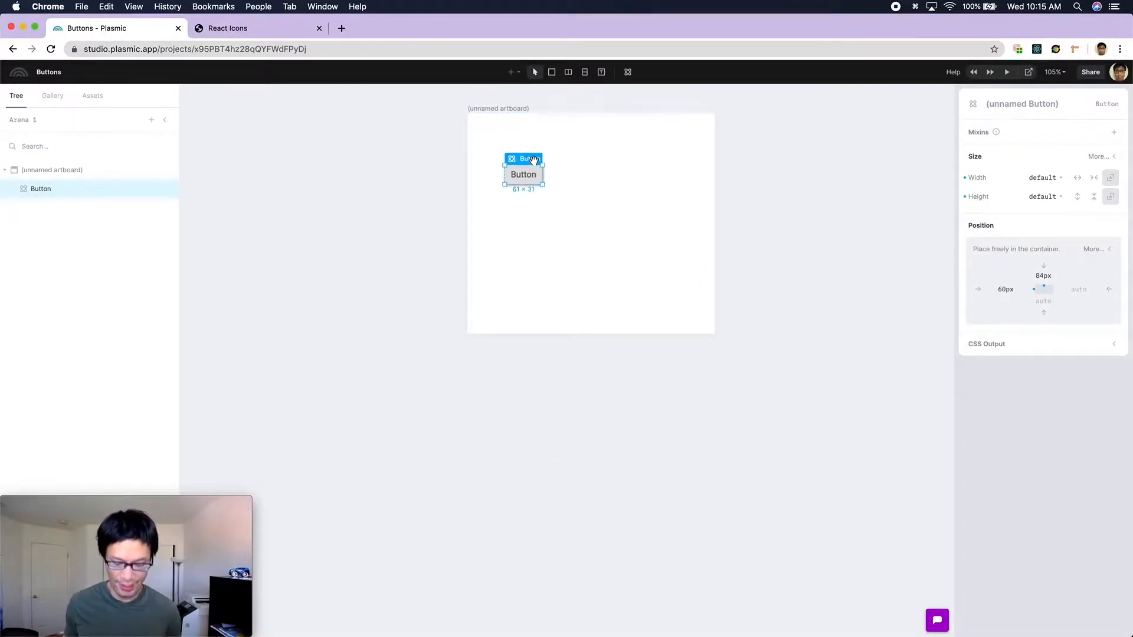
key(super+d)
key(super+d)
drag(498, 115, 643, 193)
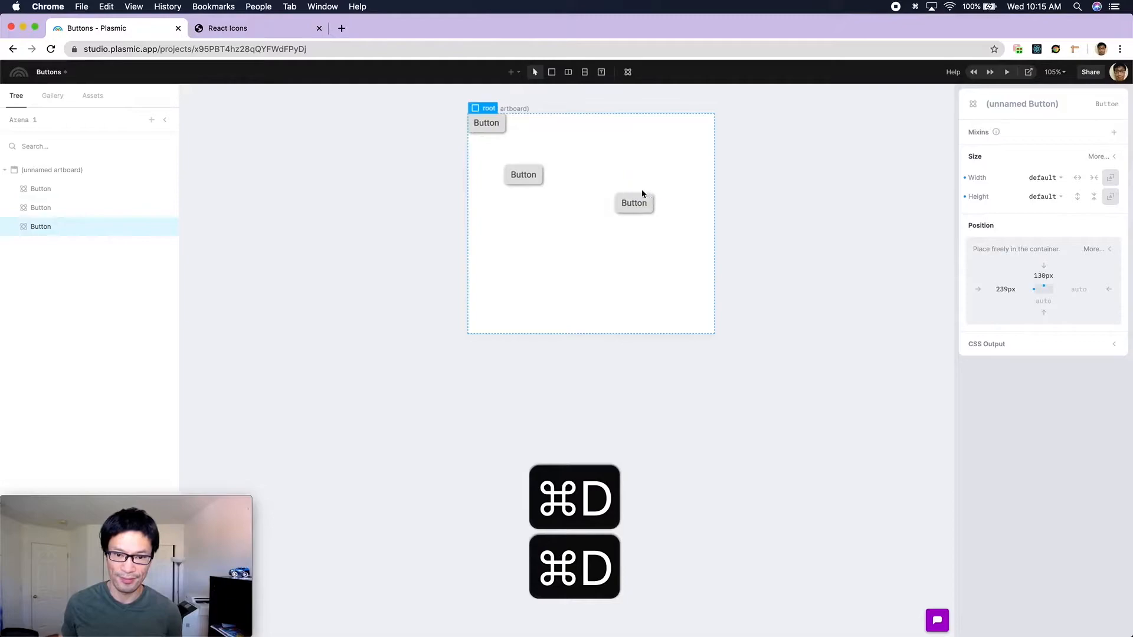
drag(497, 122, 572, 247)
scroll(625, 252, up, 1)
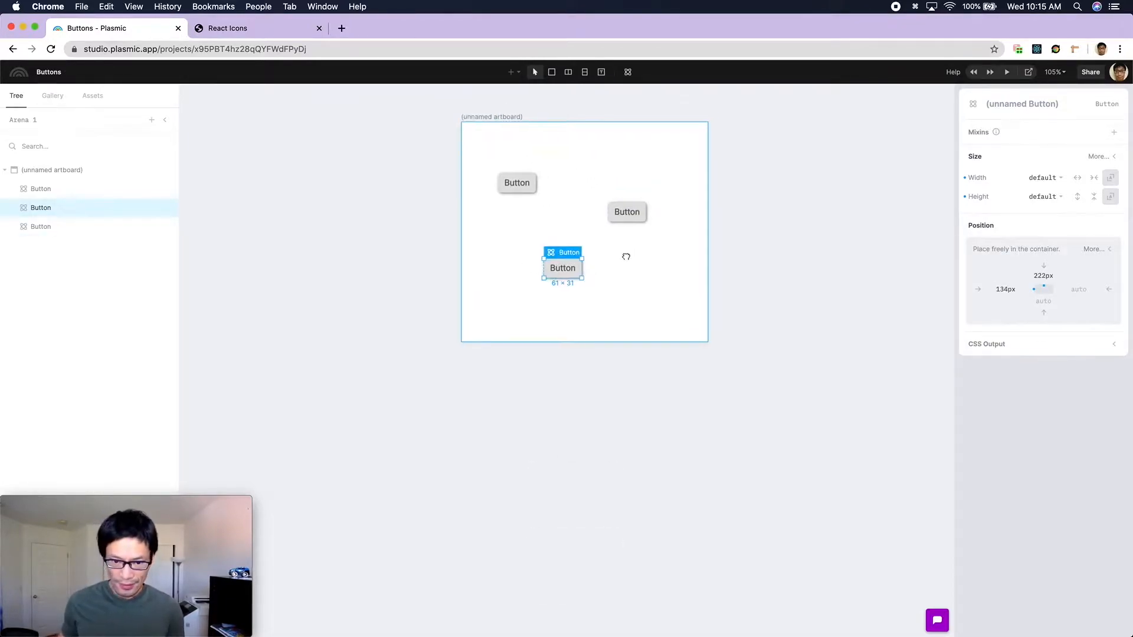
Step: Open the first Button instance for in-place component editing and select its root element
click(531, 191)
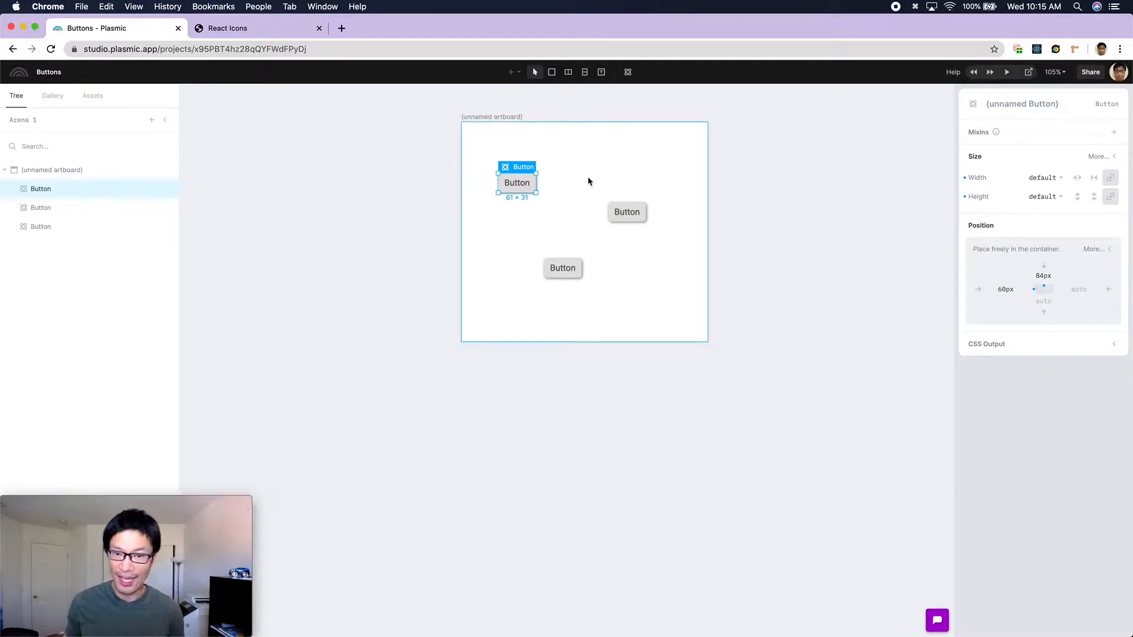
double_click(530, 183)
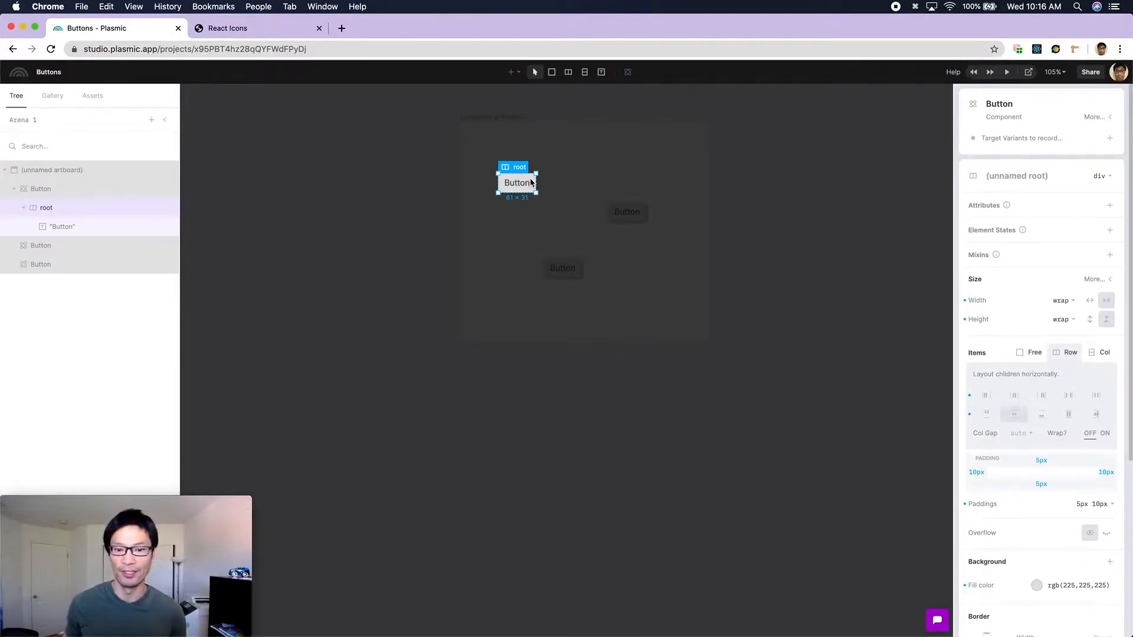
double_click(531, 182)
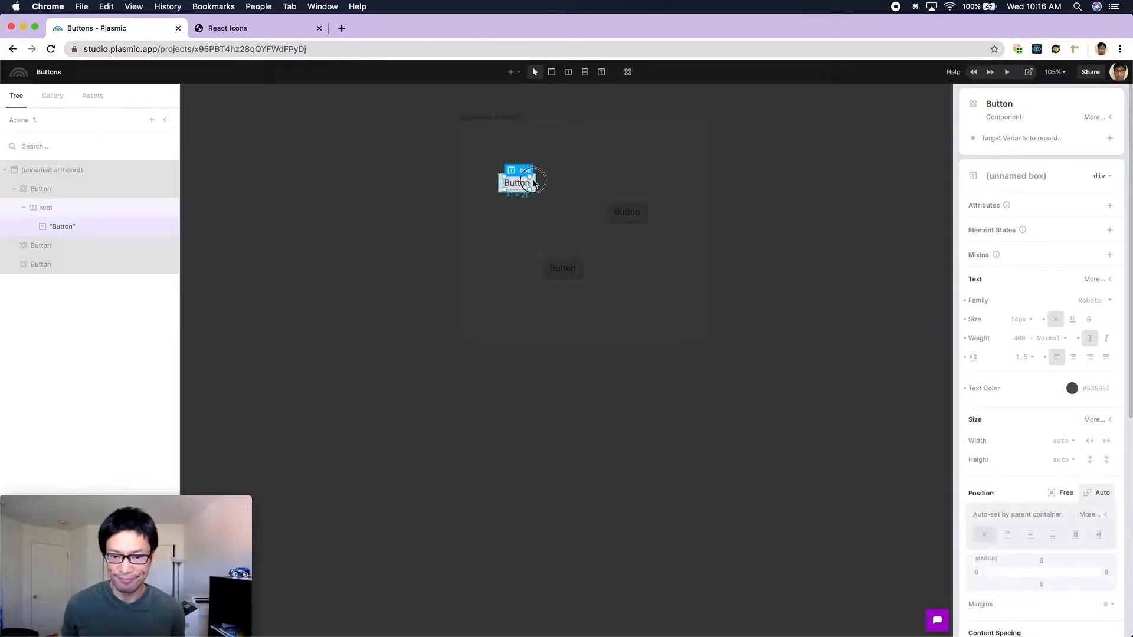
key(Escape)
scroll(1035, 336, down, 5)
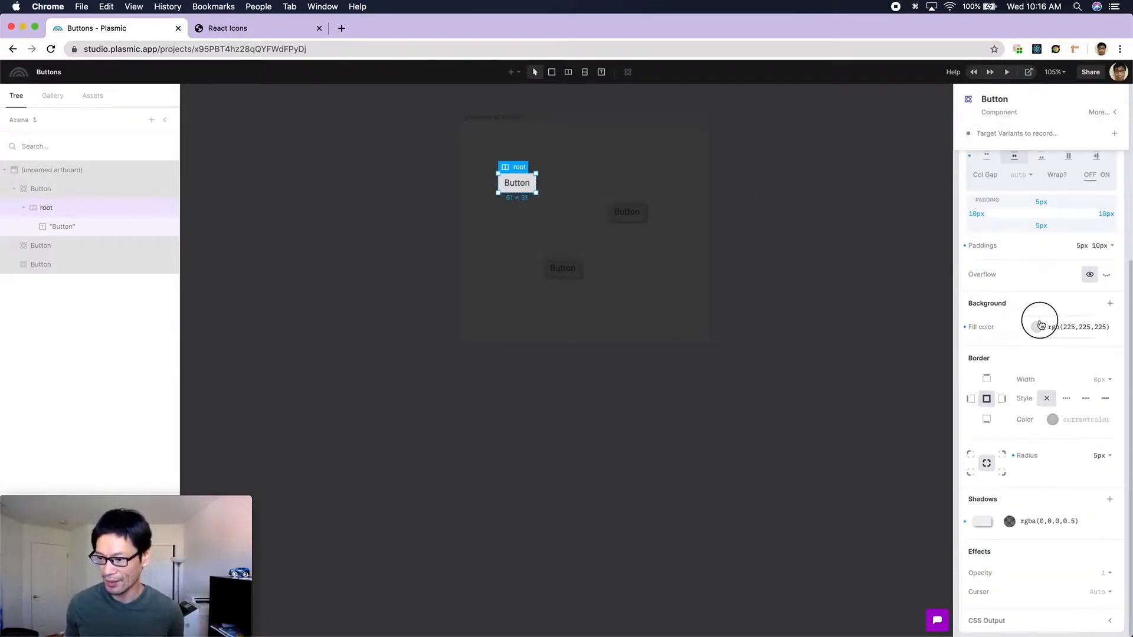
Step: Try bright green 37F23B as the component root's fill color, and set it back to light grey rgb(229,229,229)
click(1036, 326)
click(1016, 251)
drag(1054, 164, 1081, 144)
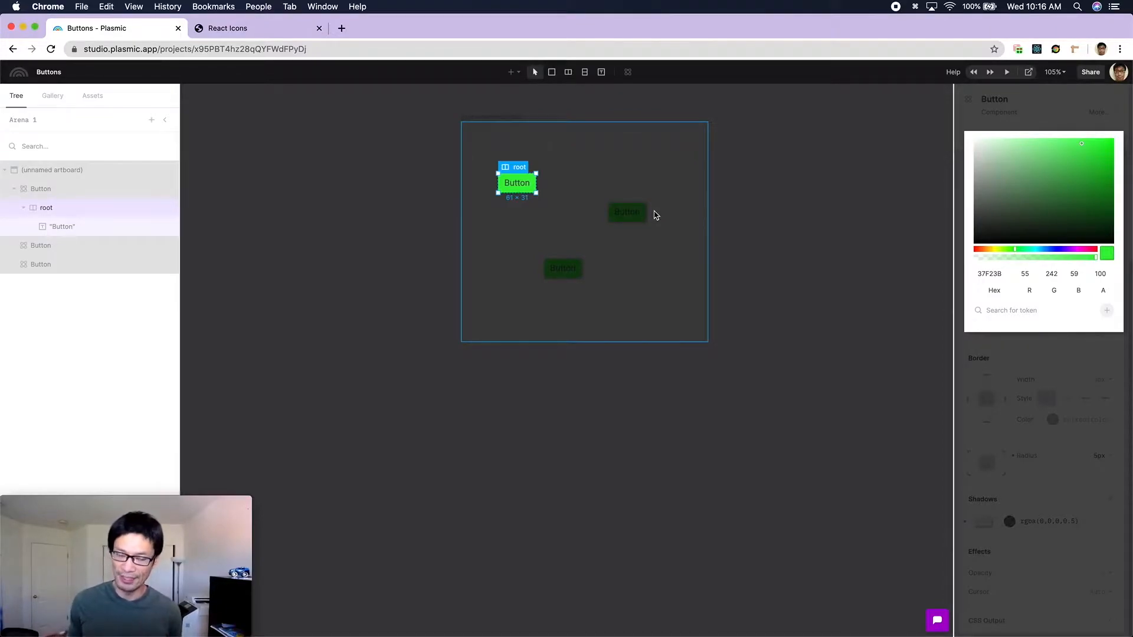
drag(988, 151, 972, 152)
click(1007, 122)
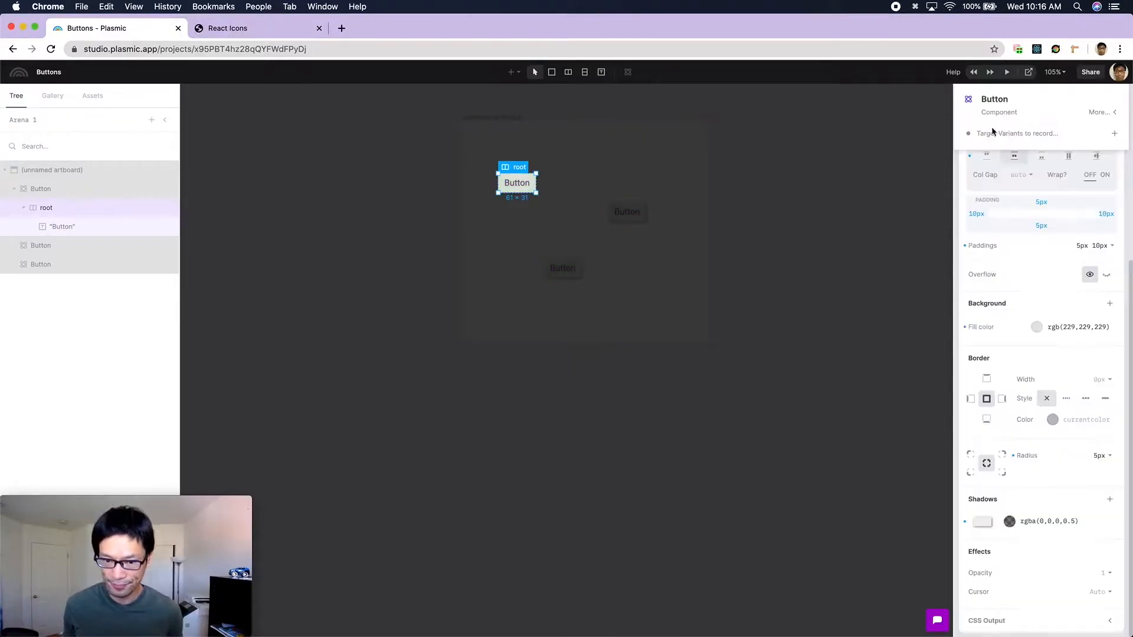
Step: Leave in-place editing and open the first Button instance's master component in a new artboard
click(659, 247)
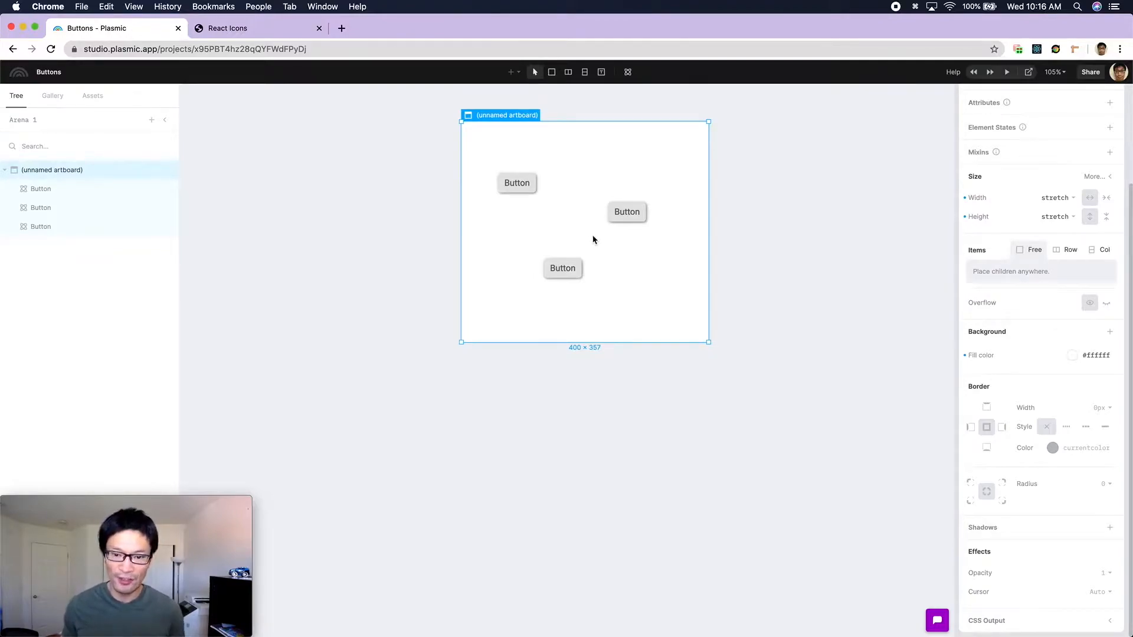
drag(574, 218, 540, 234)
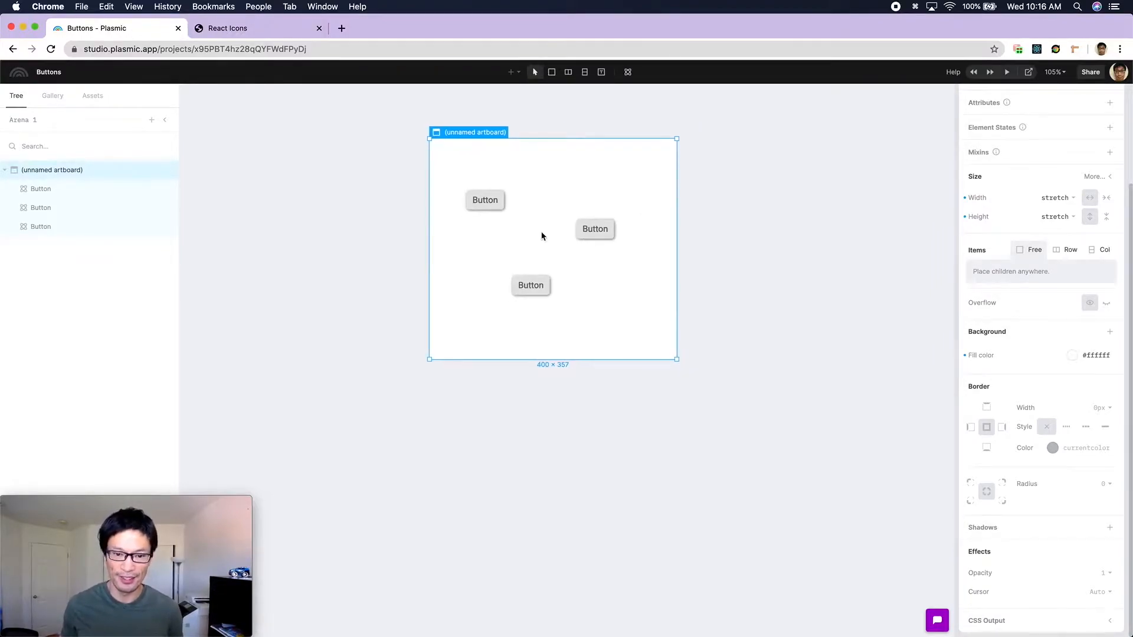
right_click(500, 210)
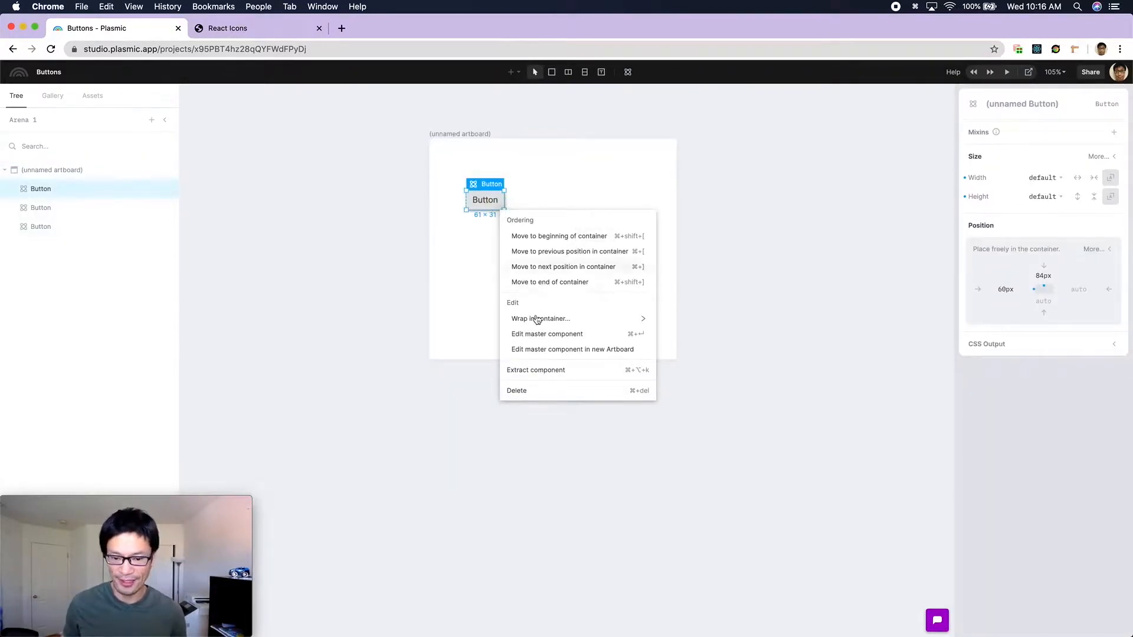
click(547, 349)
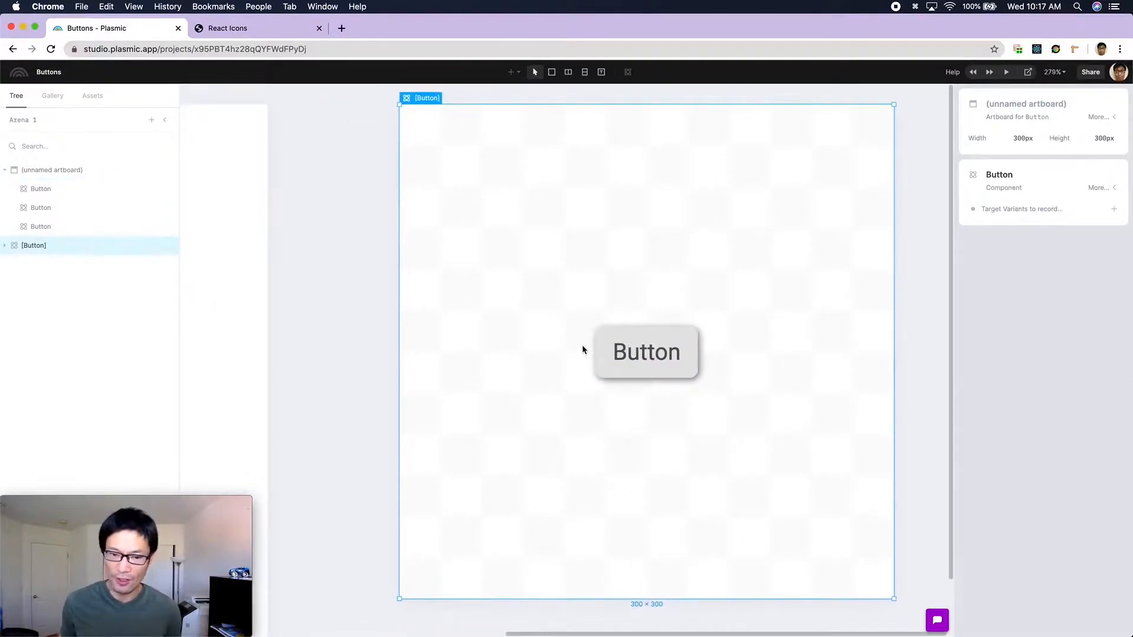
scroll(582, 349, down, 5)
drag(557, 361, 657, 335)
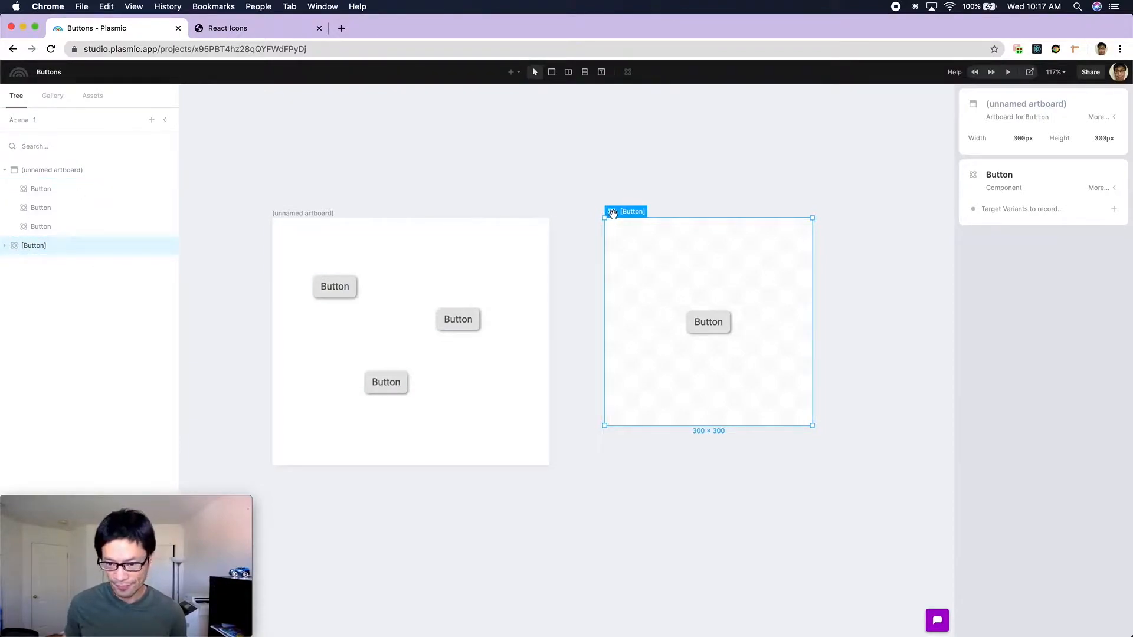
Step: Change the label text in the Button component's own artboard to "Click me!!"
click(717, 324)
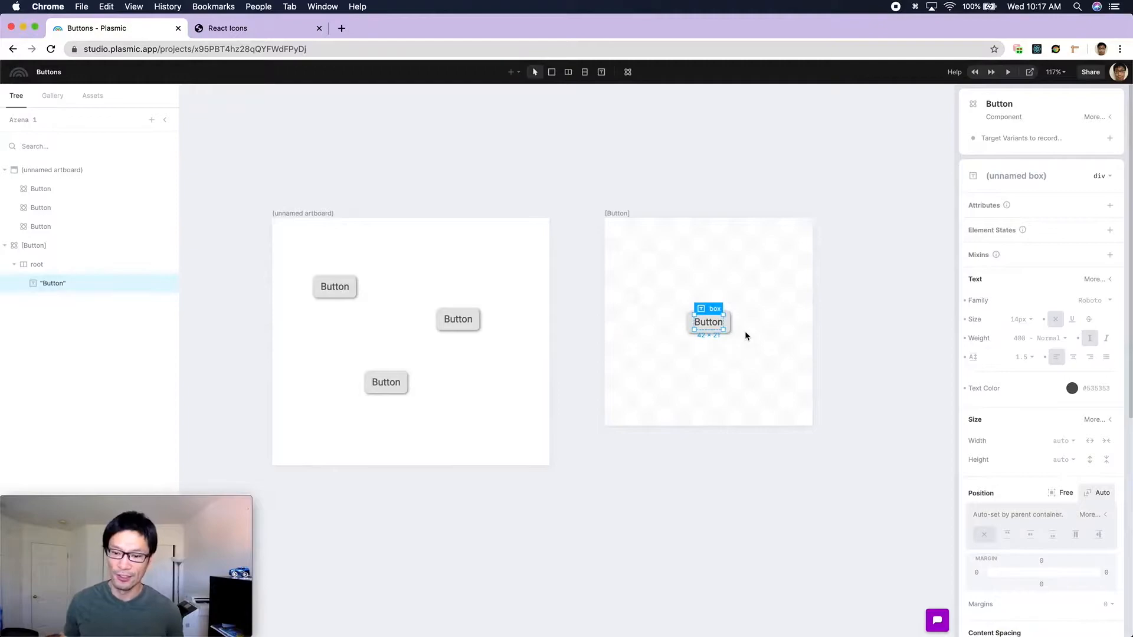
key(Return)
text(click me!!)
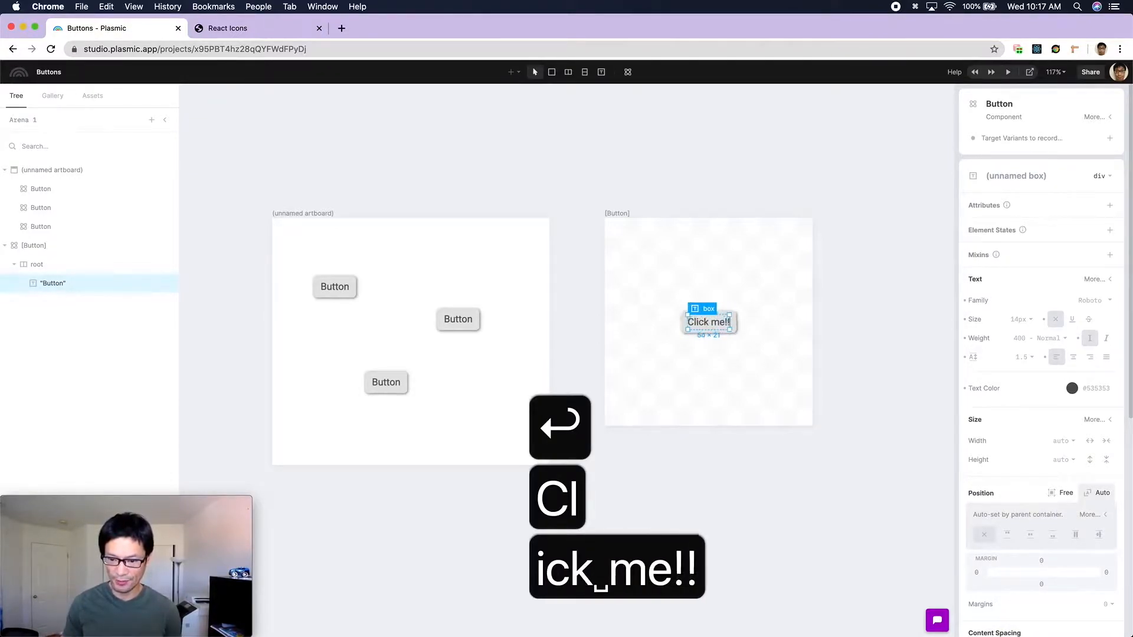
key(Escape)
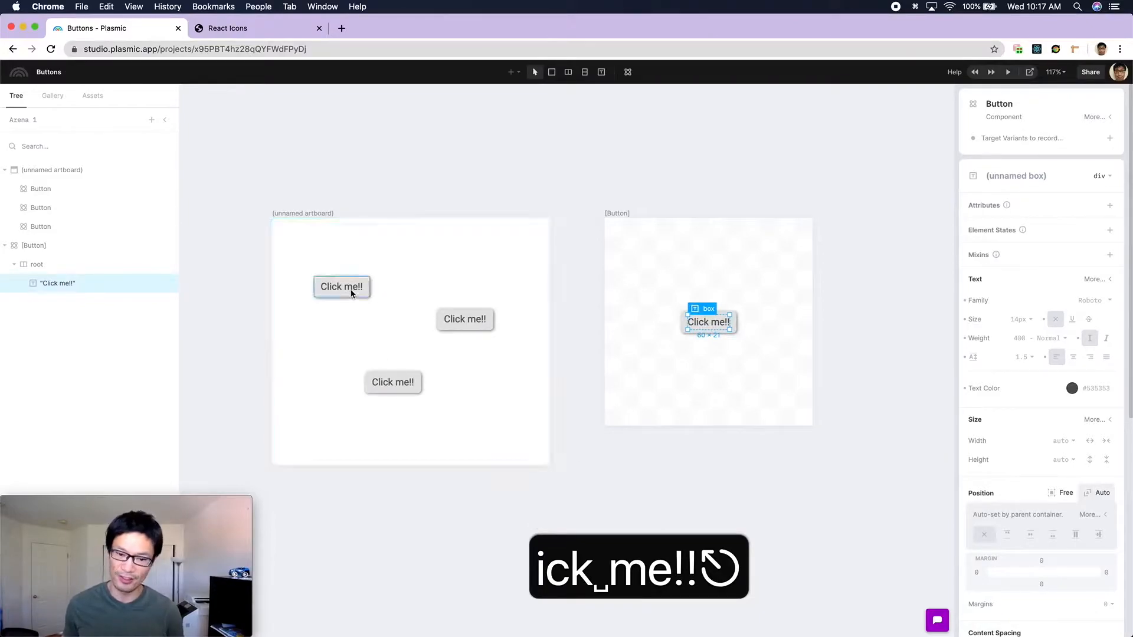
click(723, 350)
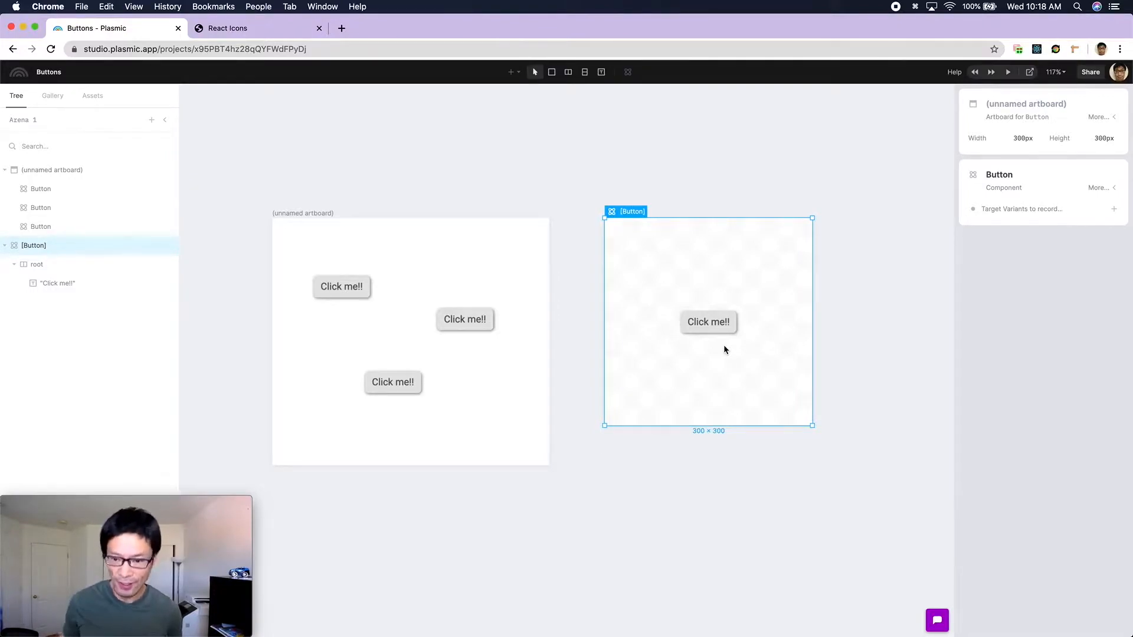
Step: Add a variant group named type to the Button component and name its first variant primary
click(729, 329)
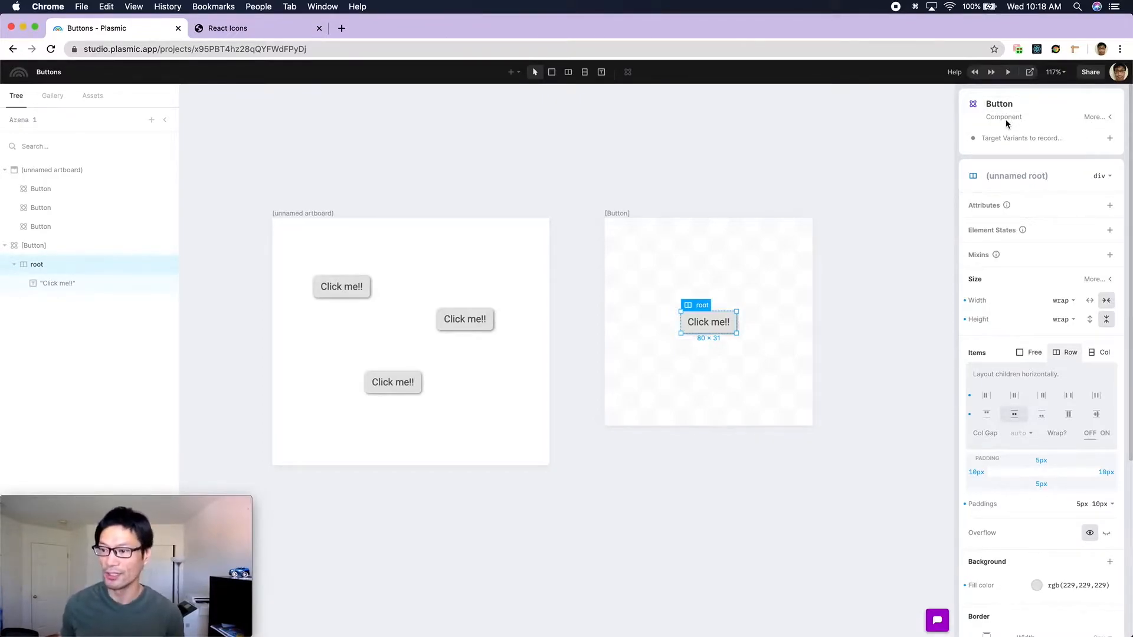
click(1094, 118)
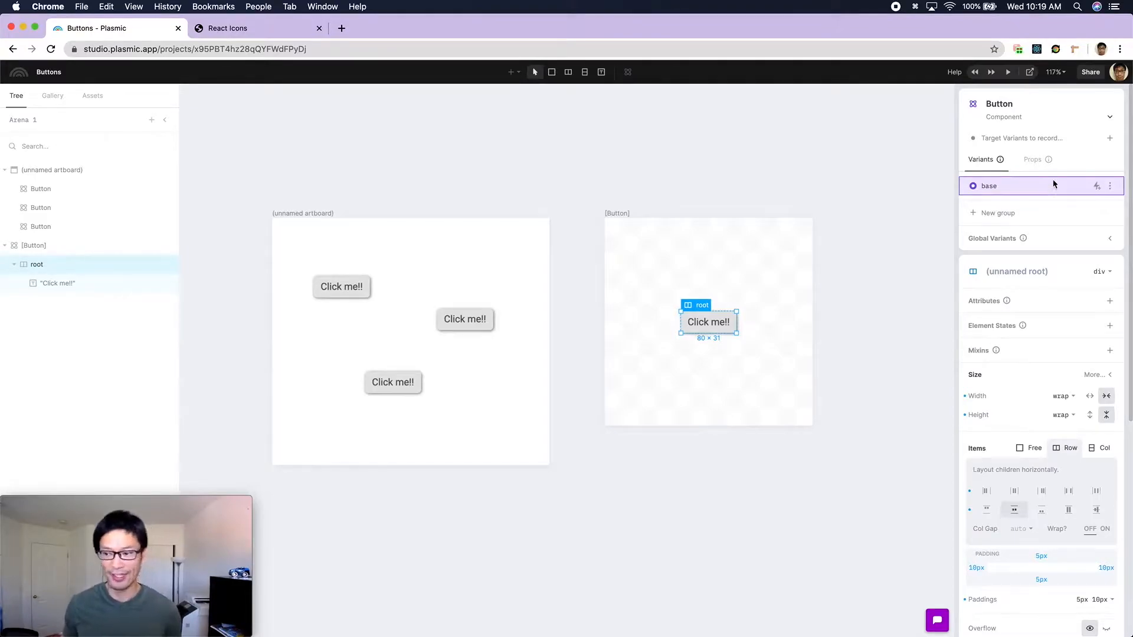
click(999, 214)
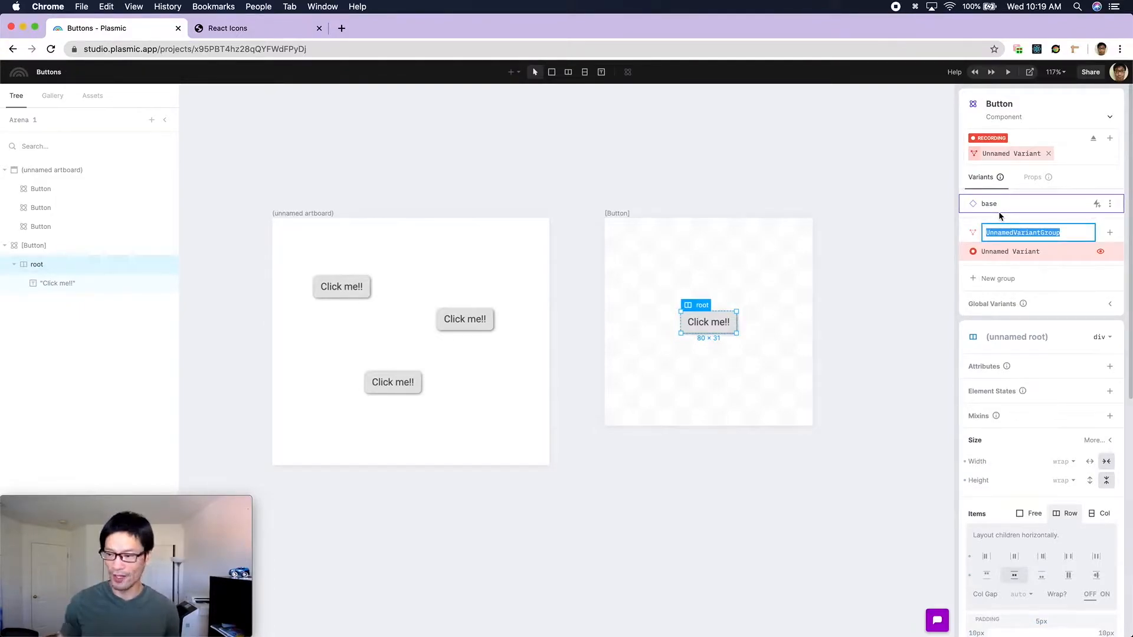
text(type)
key(Return)
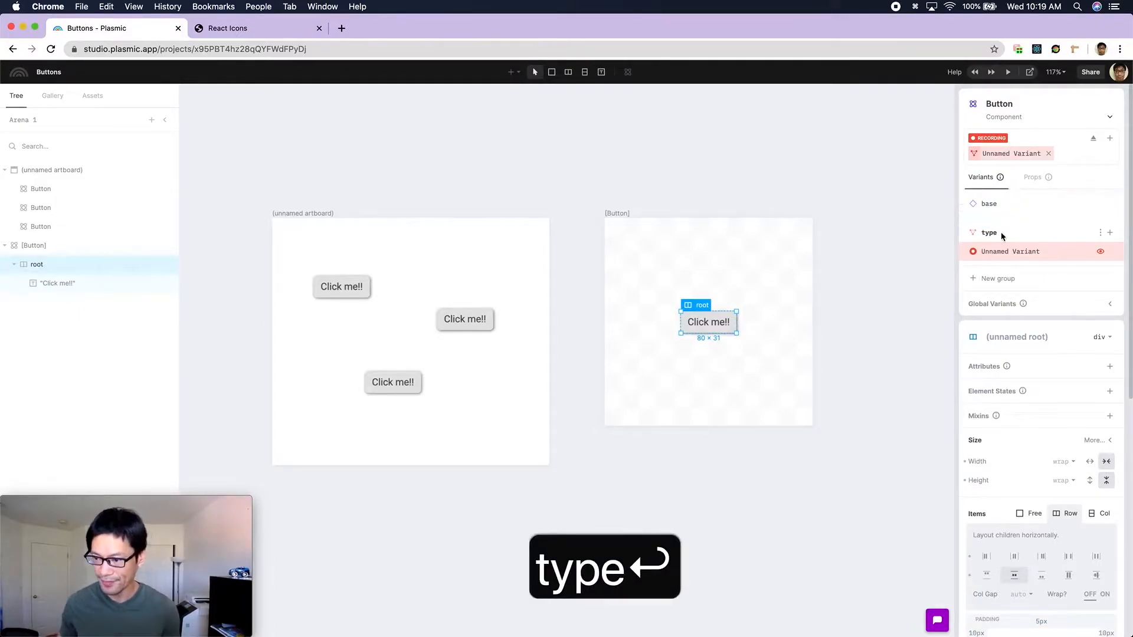
double_click(1005, 251)
text(primary)
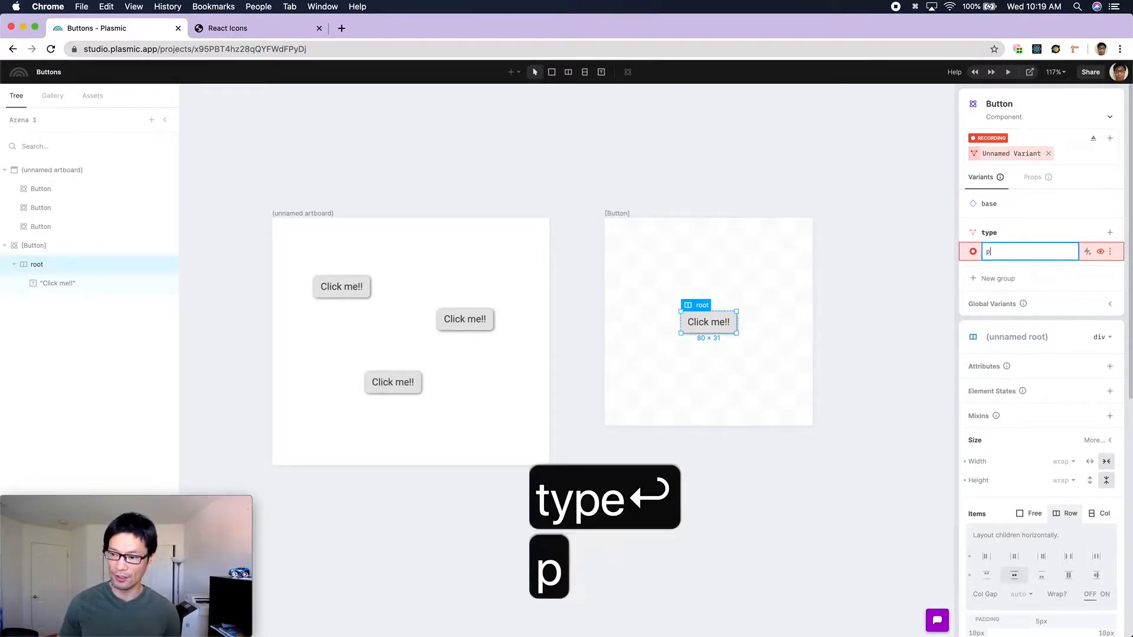
key(Return)
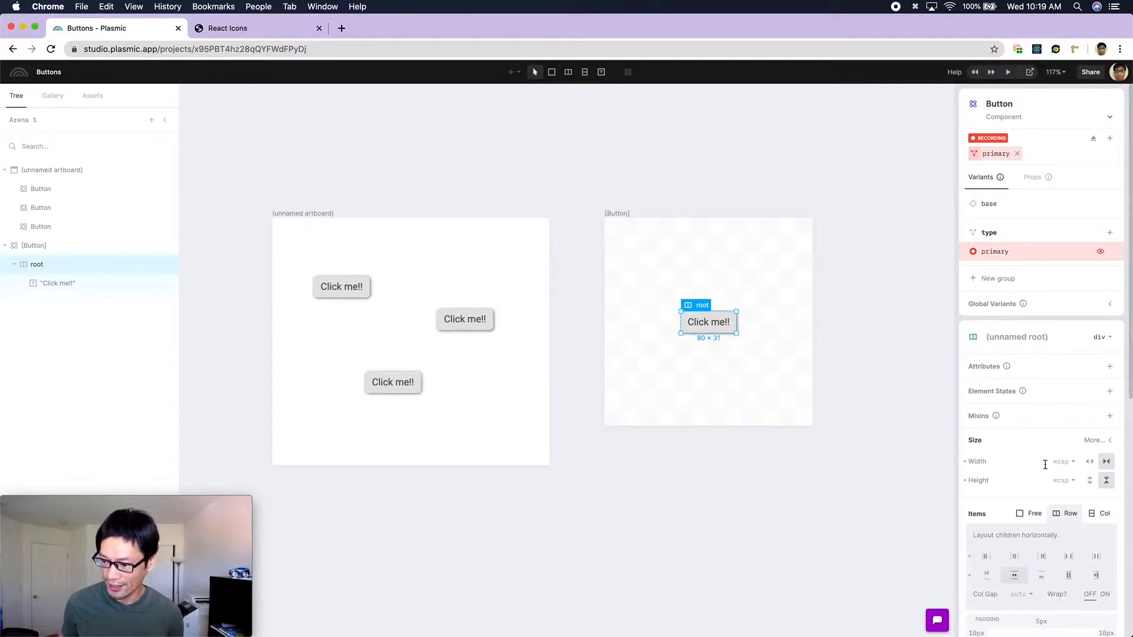
Step: Set the root element's fill color to blue rgb(65,94,251) for the primary variant
scroll(1047, 384, down, 5)
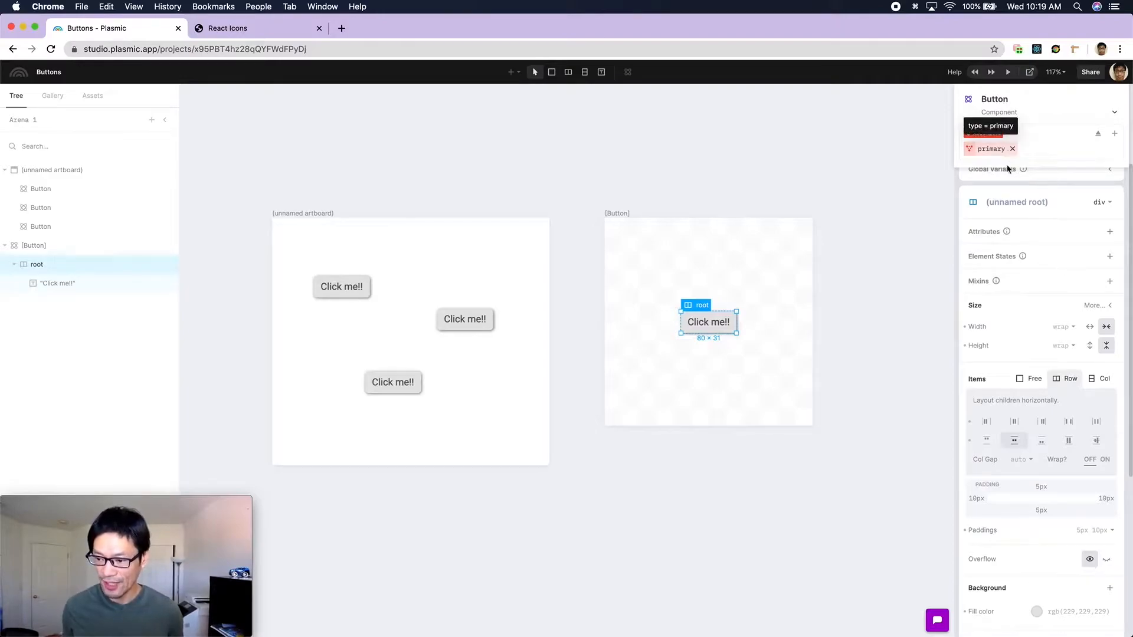
scroll(1008, 171, down, 5)
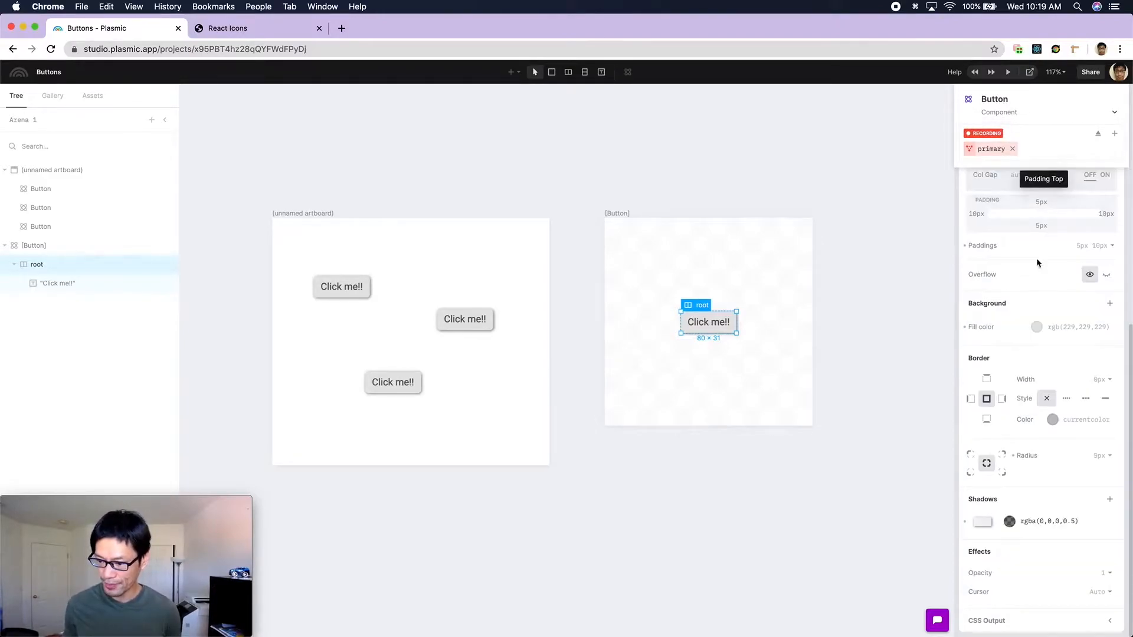
click(1037, 330)
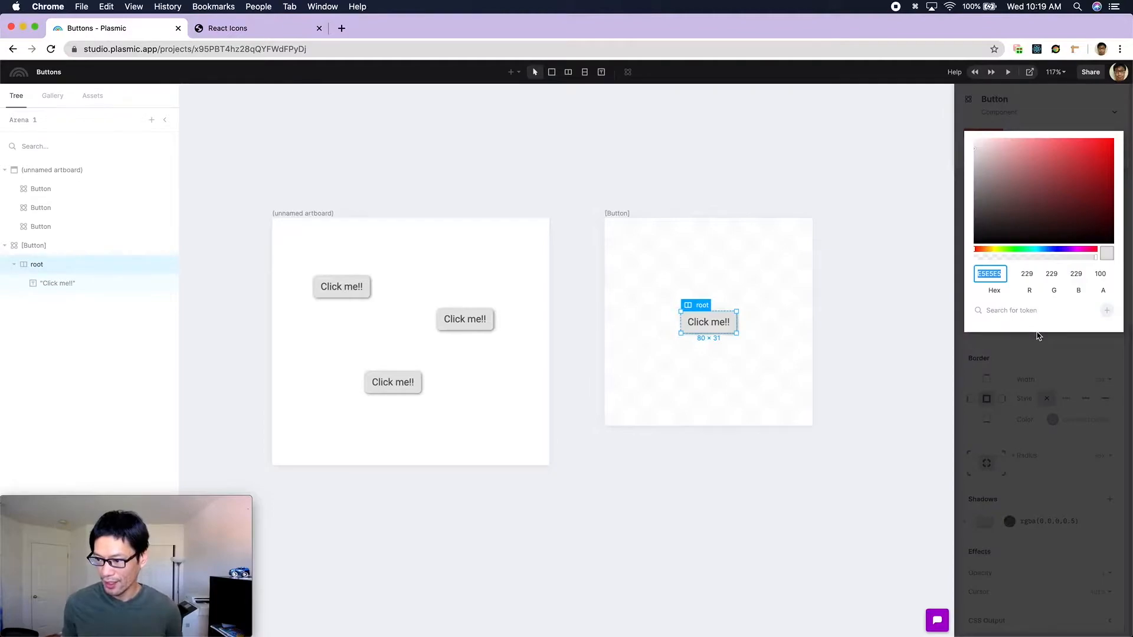
click(1052, 249)
drag(1074, 151, 1077, 141)
click(1065, 373)
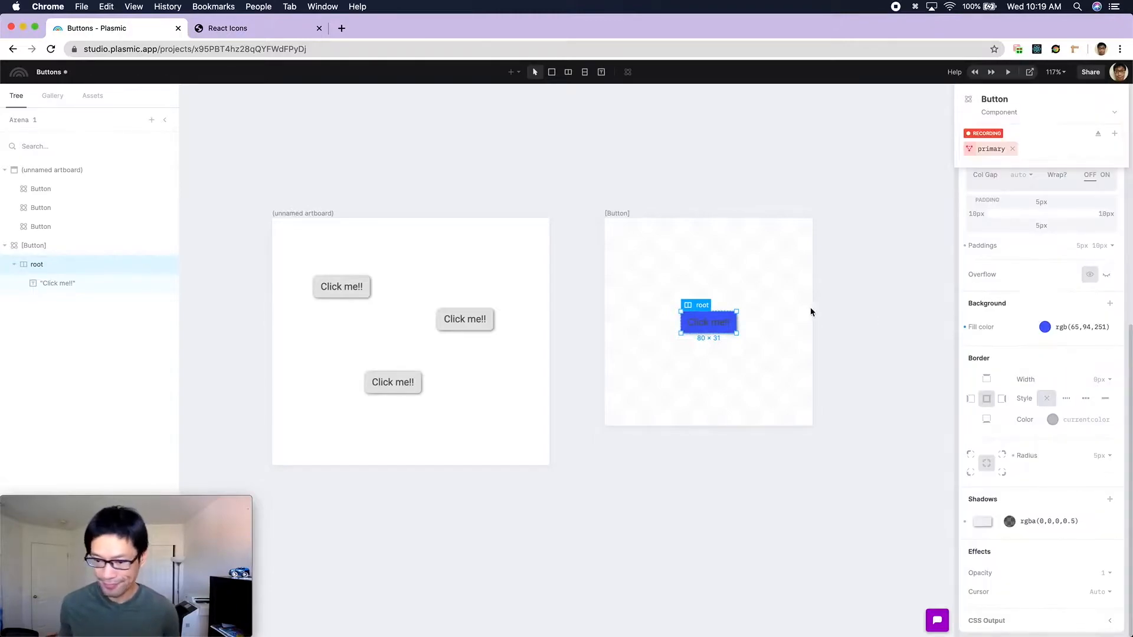
Step: Set the label's text color to white rgb(255,255,255) for the primary variant
click(720, 322)
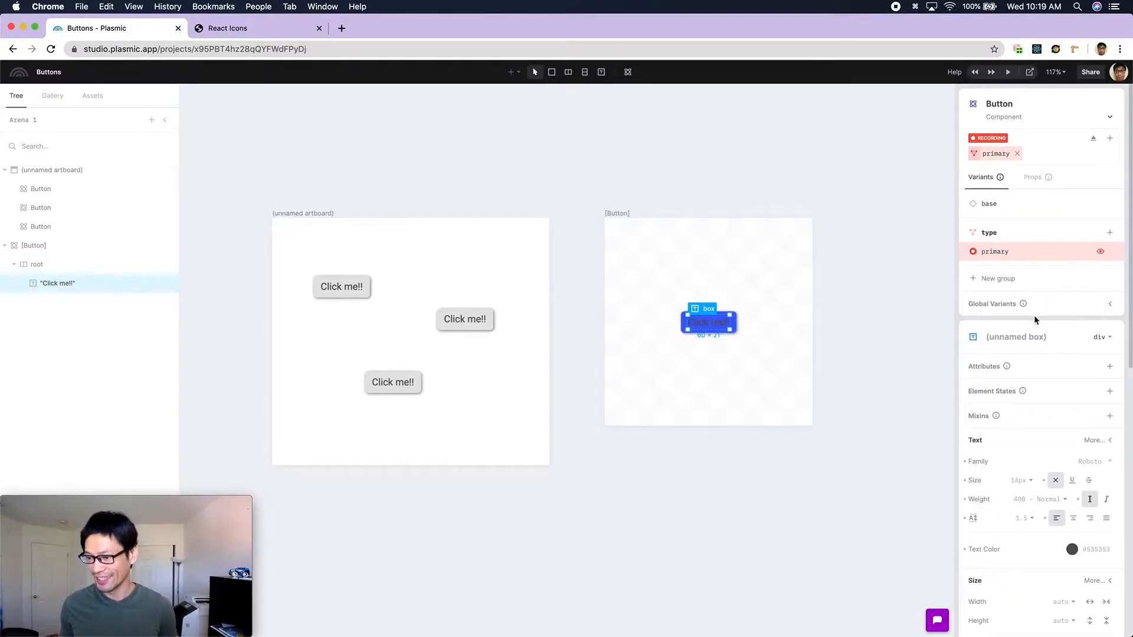
click(1082, 540)
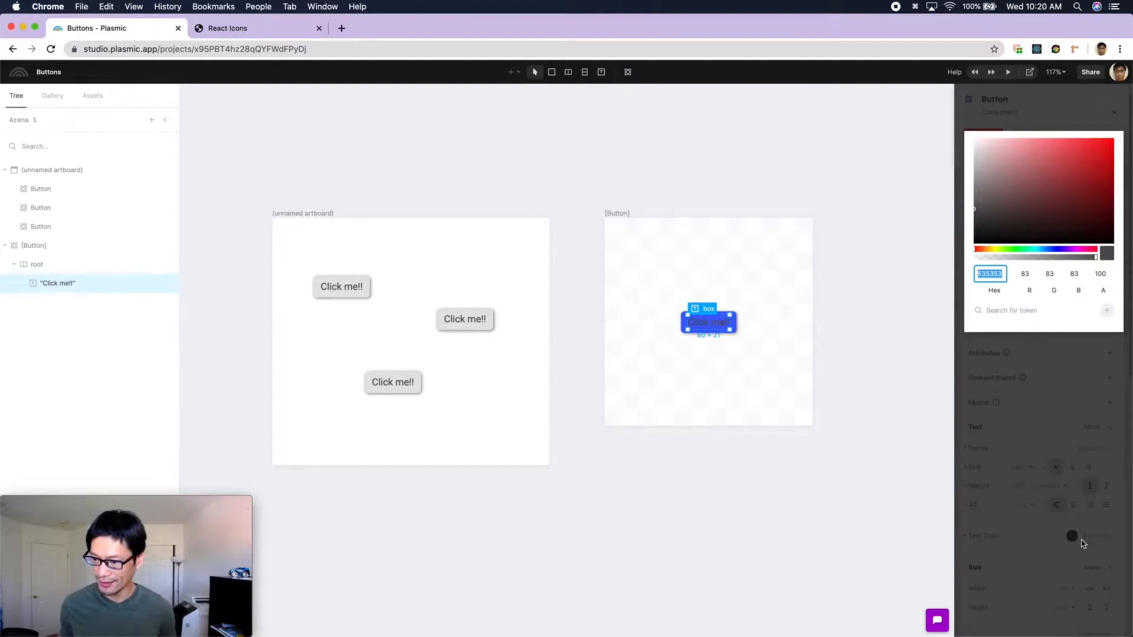
drag(989, 151, 965, 134)
click(1028, 363)
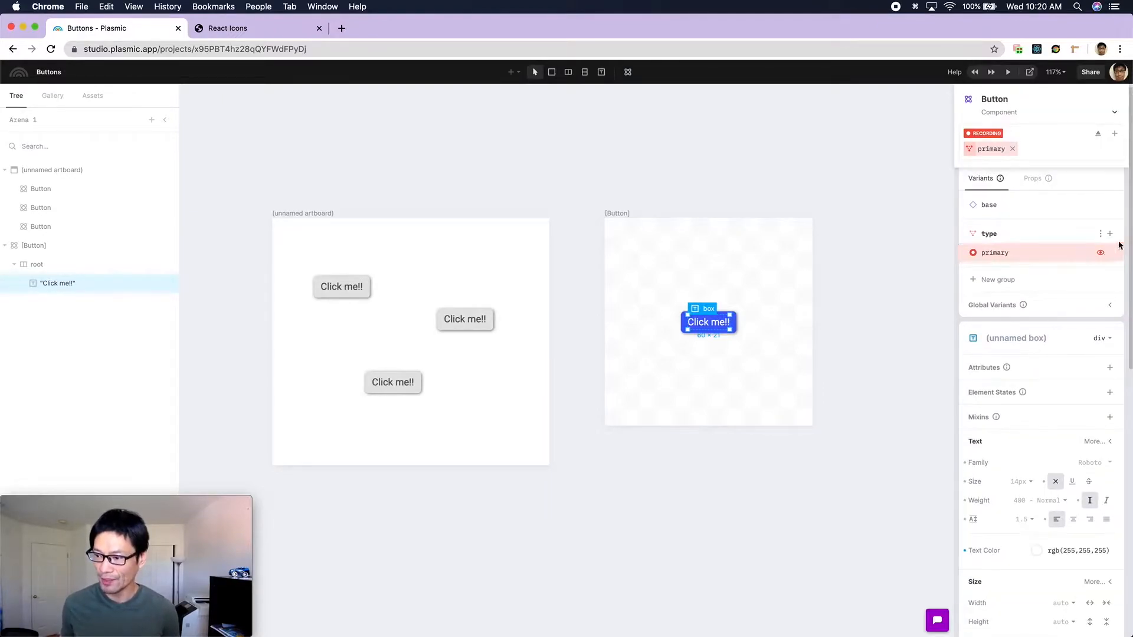
Step: Add a second variant named danger to the type group
click(1110, 236)
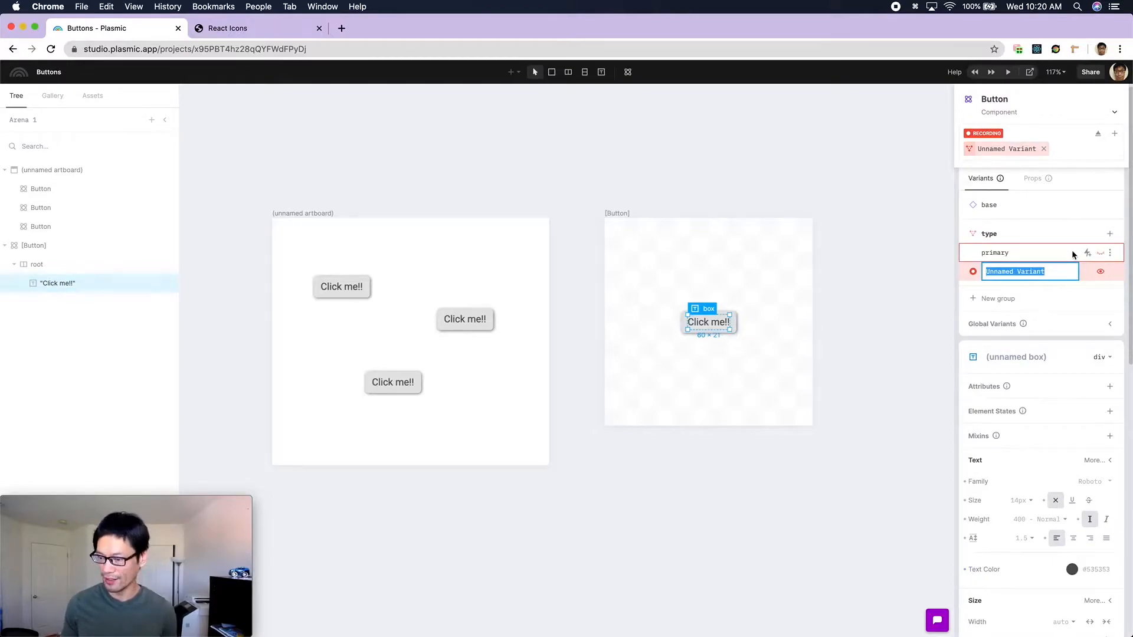
text(danger)
key(Return)
Step: Set the root element's fill color to red rgb(235,0,0) for the danger variant
scroll(1040, 281, down, 10)
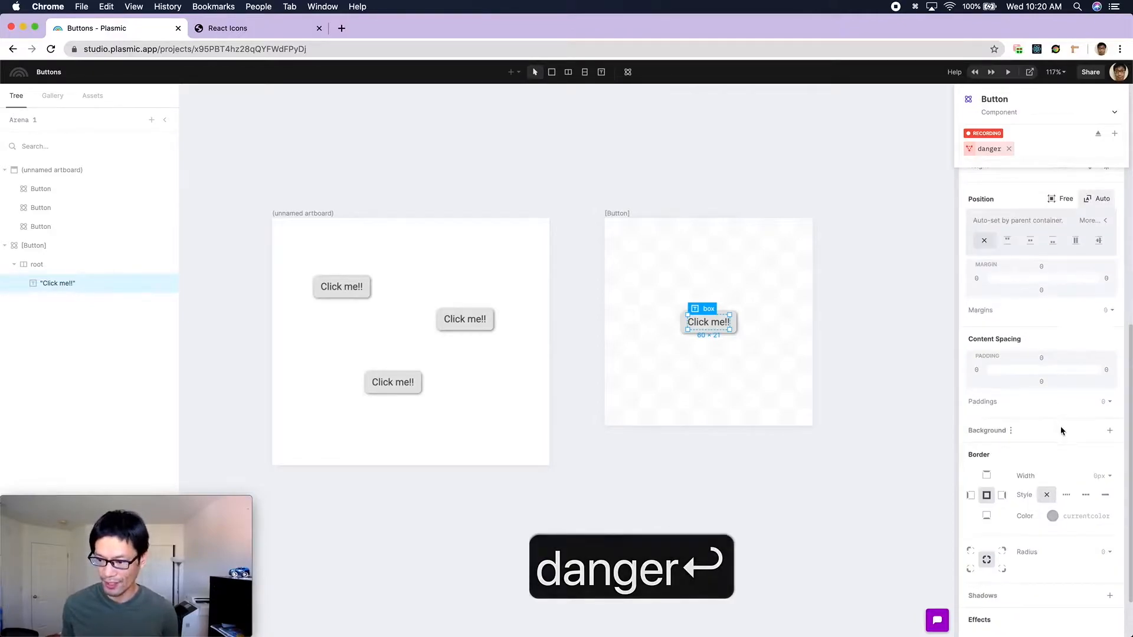
click(736, 329)
click(1082, 329)
drag(1085, 152, 1113, 147)
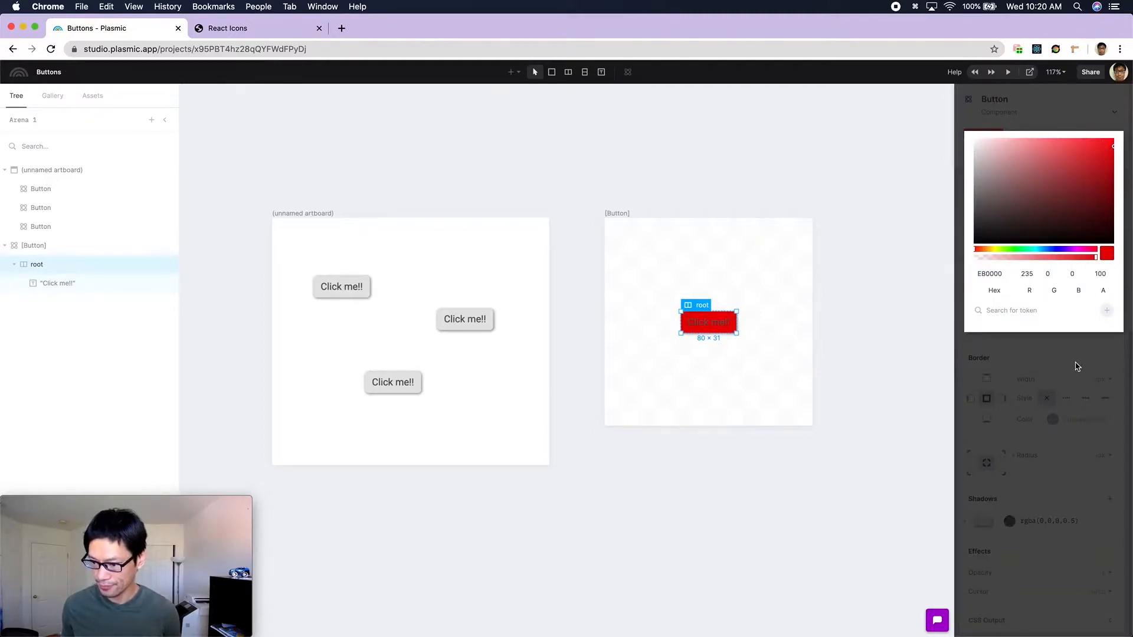
click(1073, 354)
Step: Give the label white rgb(255,255,255) text and a 700 - Bold weight in the danger variant
scroll(1070, 319, up, 5)
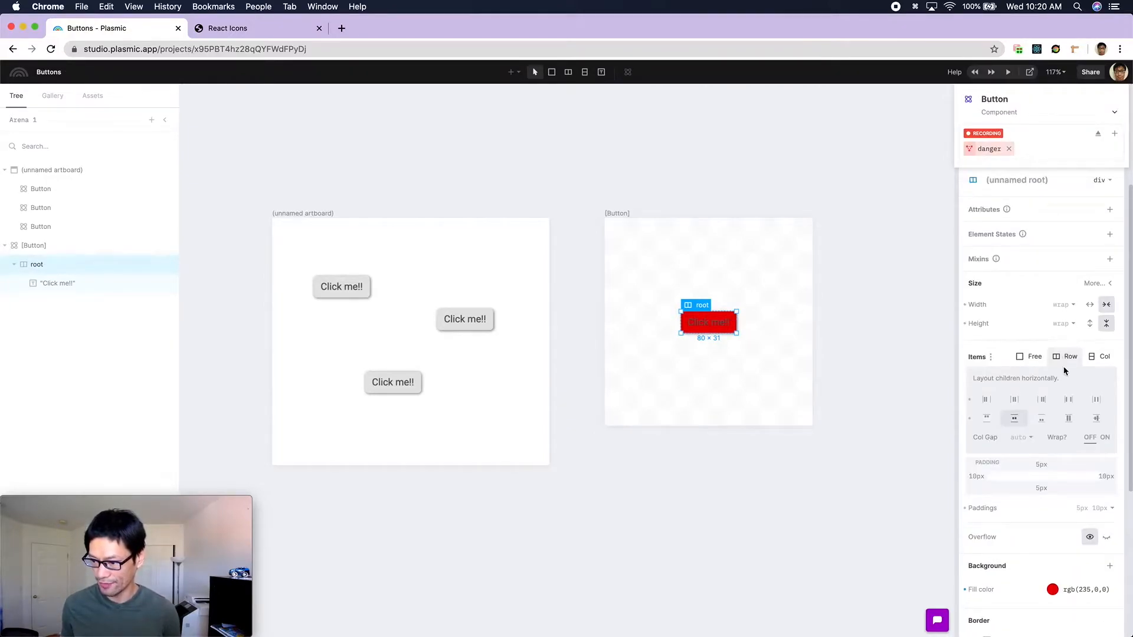
scroll(1062, 377, down, 3)
click(716, 323)
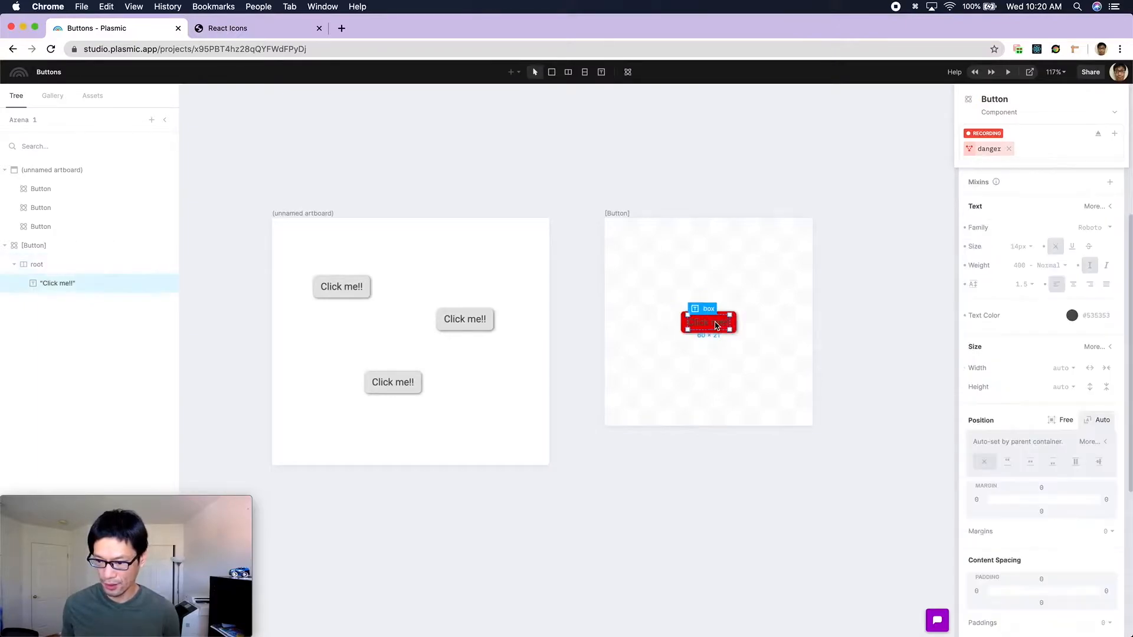
click(1082, 315)
drag(987, 180, 963, 132)
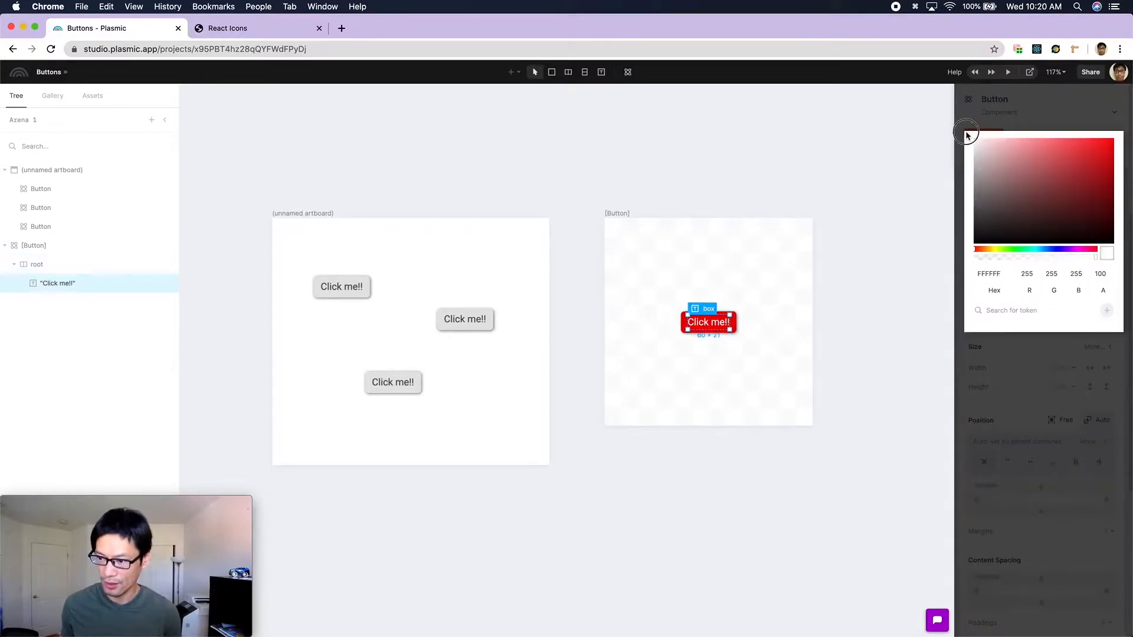
click(1012, 371)
click(1015, 382)
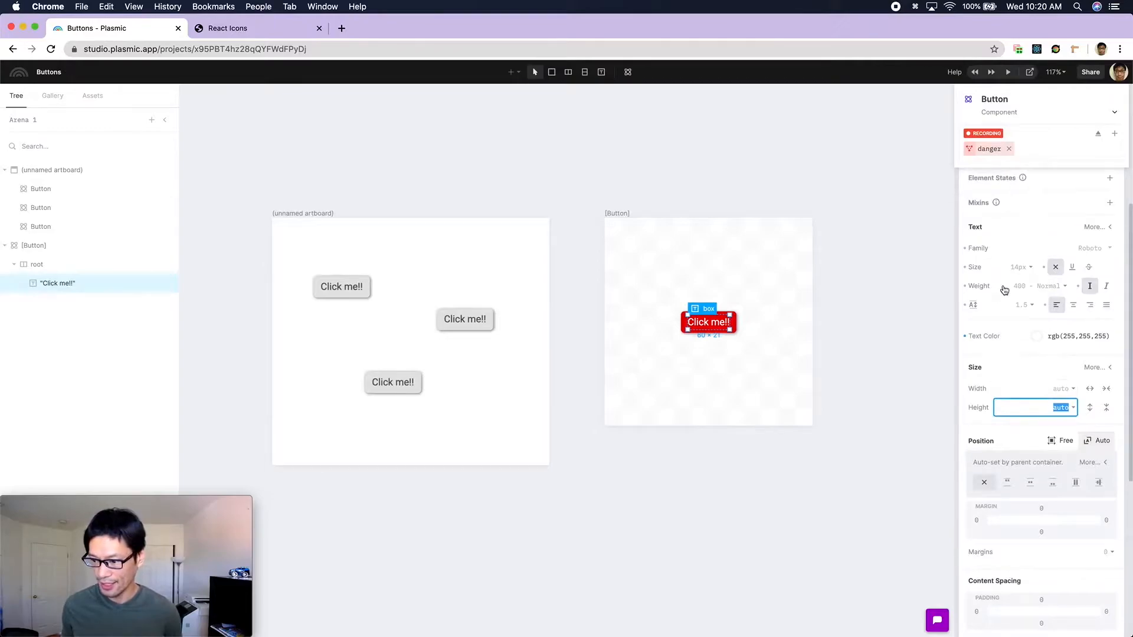
click(1013, 287)
click(1036, 403)
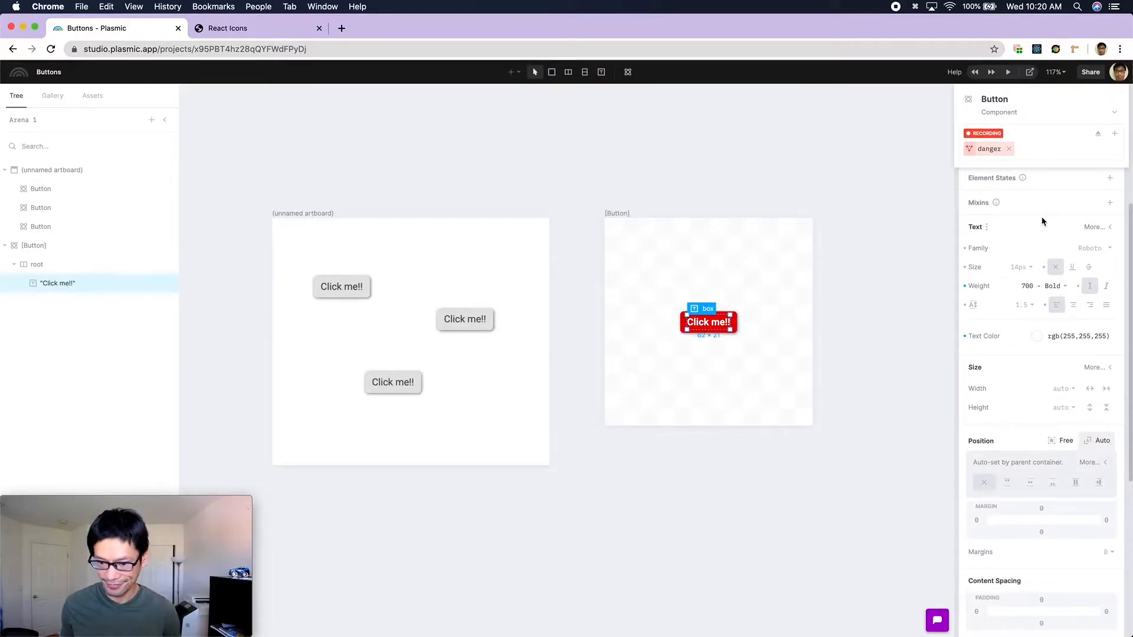
Step: Switch the Button component through its base, primary and danger variants to compare their looks
scroll(1038, 207, up, 5)
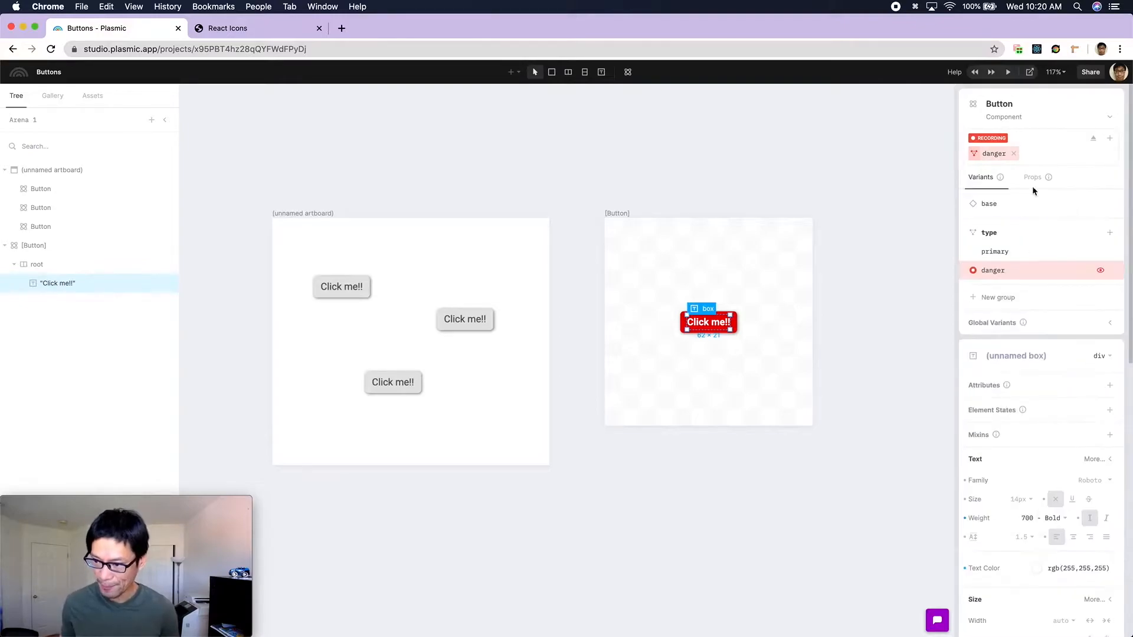
click(1010, 151)
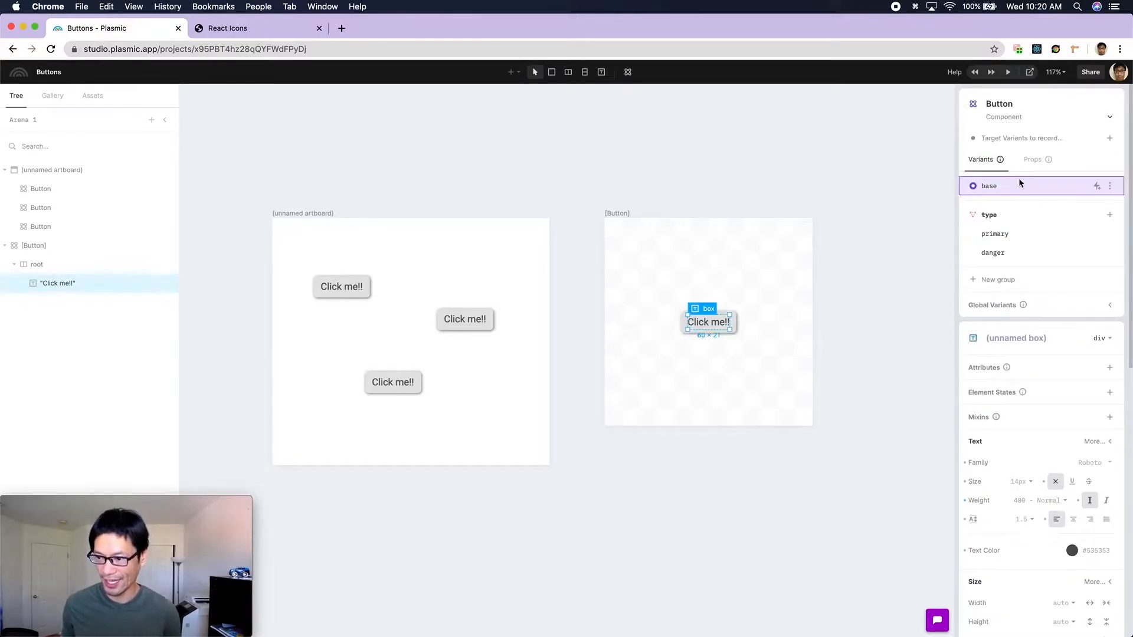
click(1033, 236)
click(1034, 269)
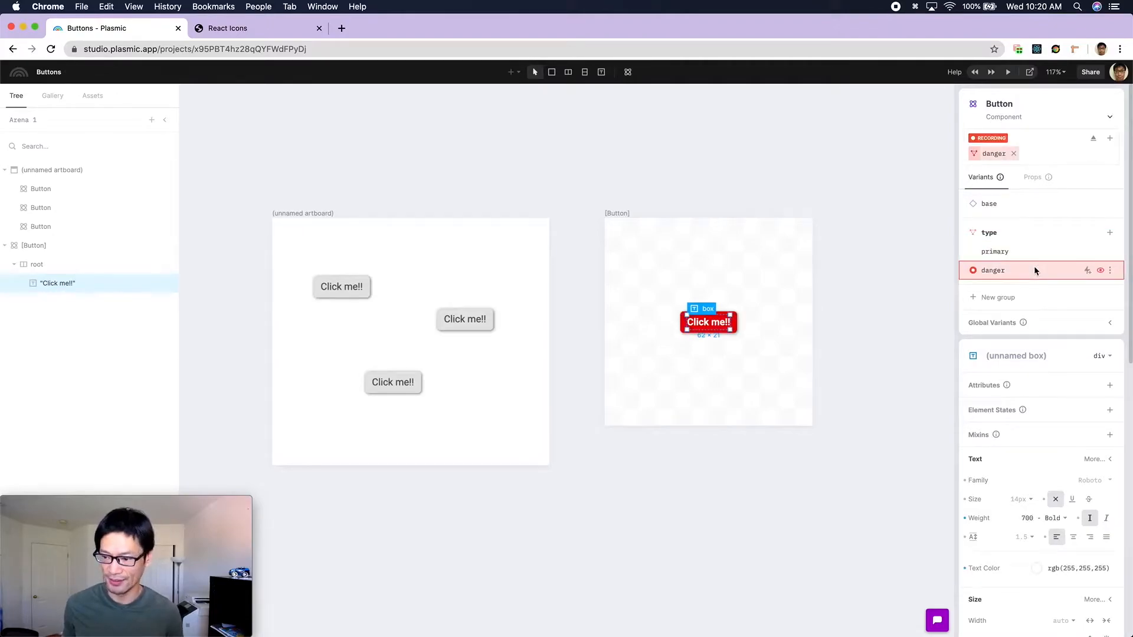
Step: Create a new variant group named size with a first variant named small
click(995, 298)
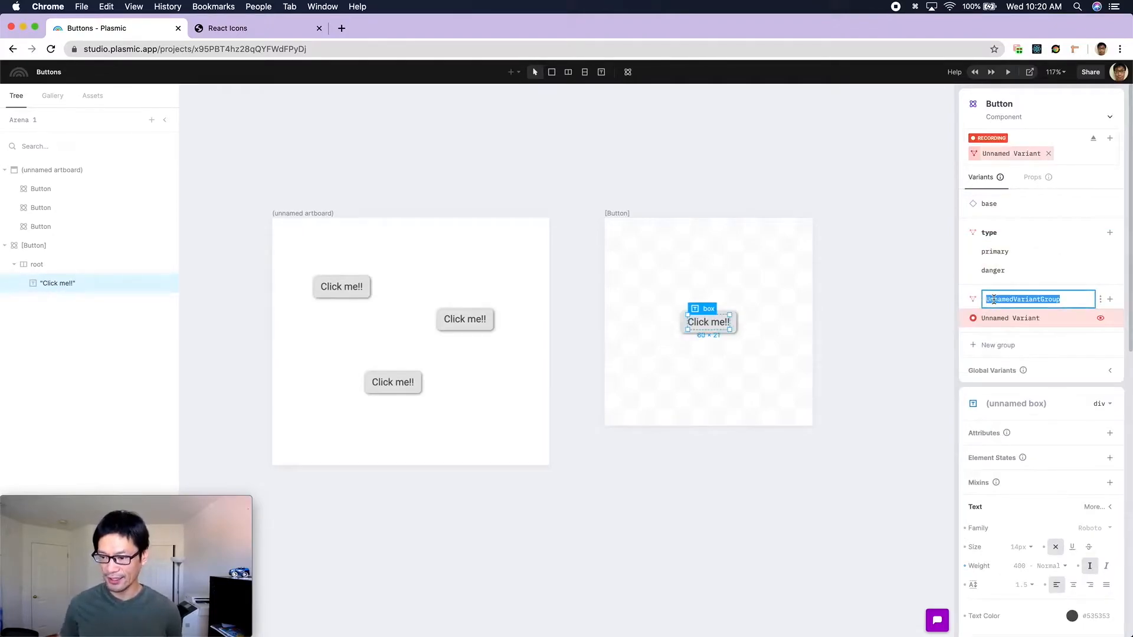
text(size)
key(Return)
double_click(1018, 319)
text(sm)
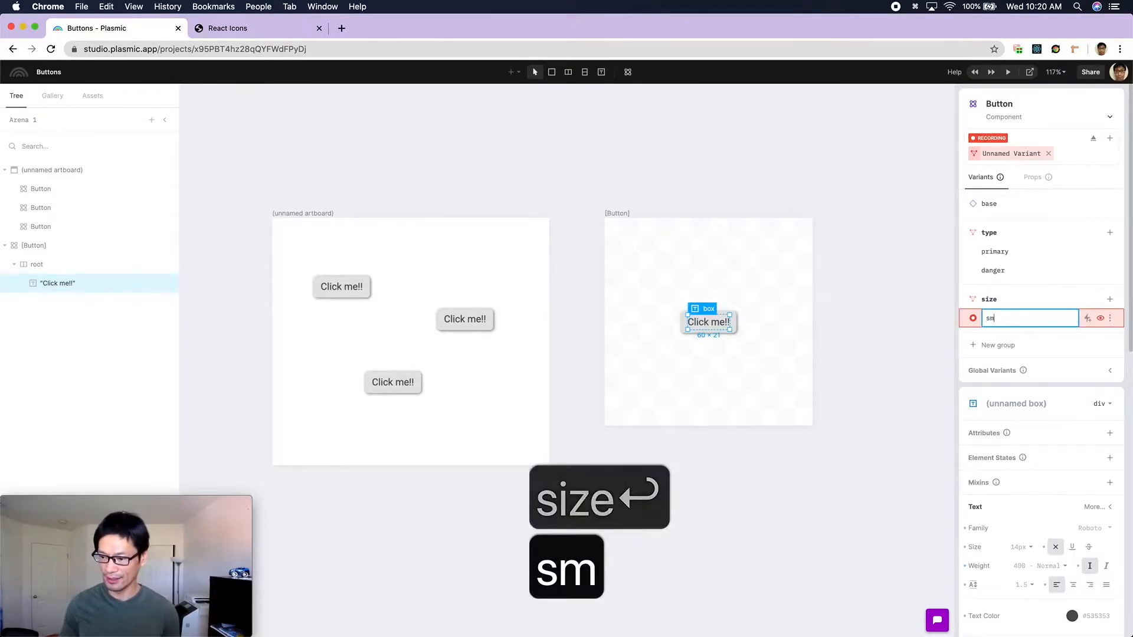
text(all)
key(Return)
Step: Set the label's font size to 11px in the small variant
scroll(1024, 289, down, 2)
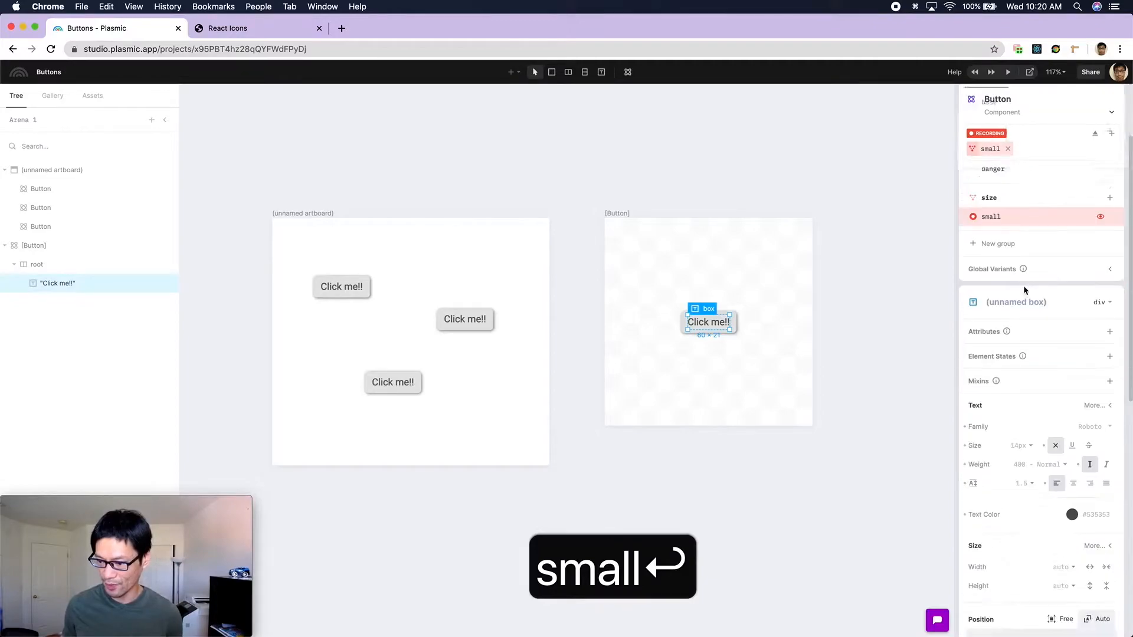
click(1018, 426)
text(11)
key(Return)
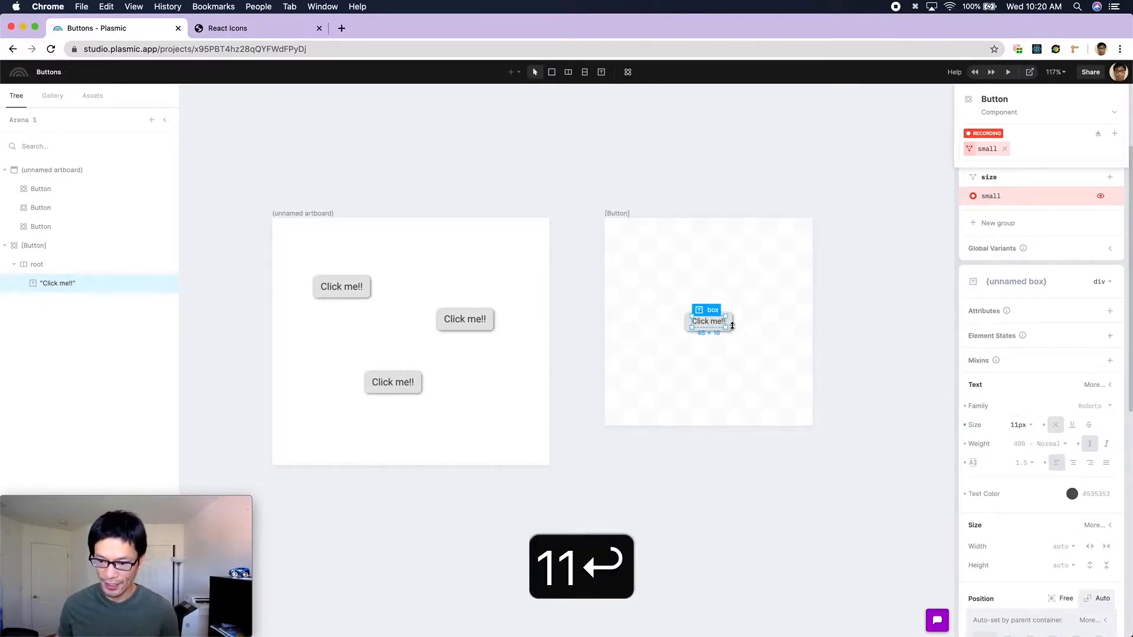
Step: Set the root element's paddings to 3px vertical and 5px horizontal in the small variant
click(731, 324)
scroll(1069, 362, down, 4)
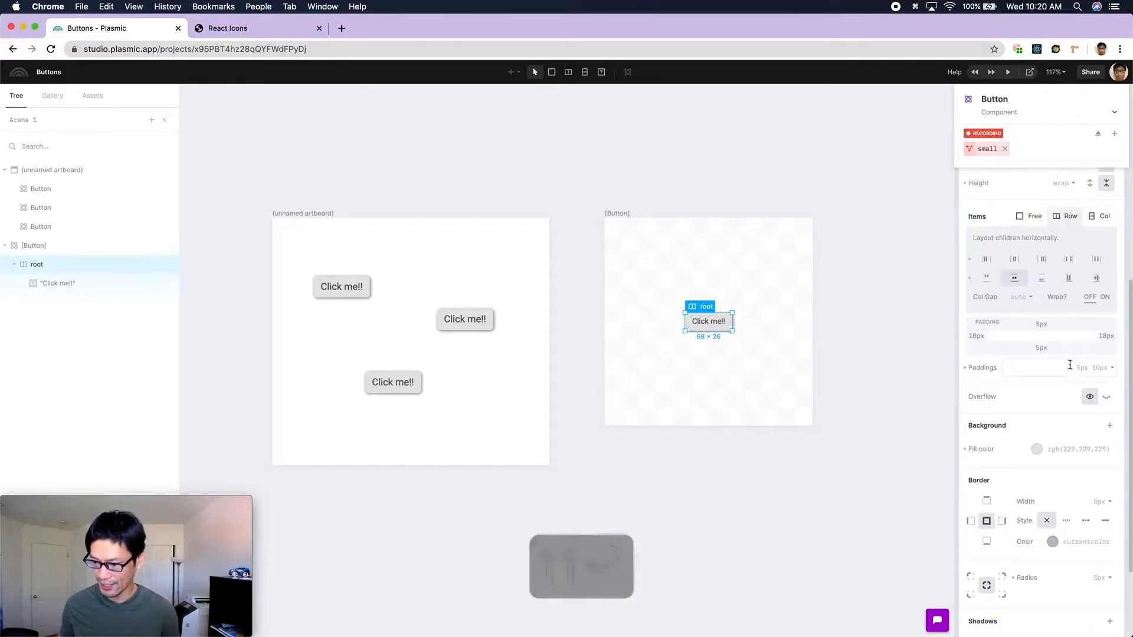
click(1074, 368)
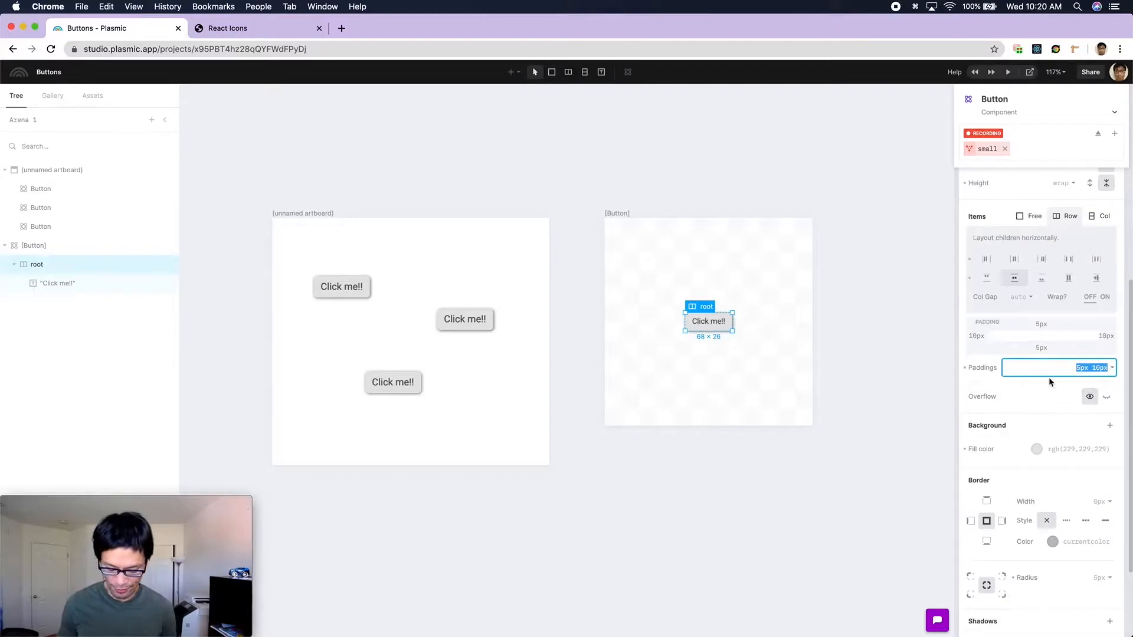
text(3 5)
key(Return)
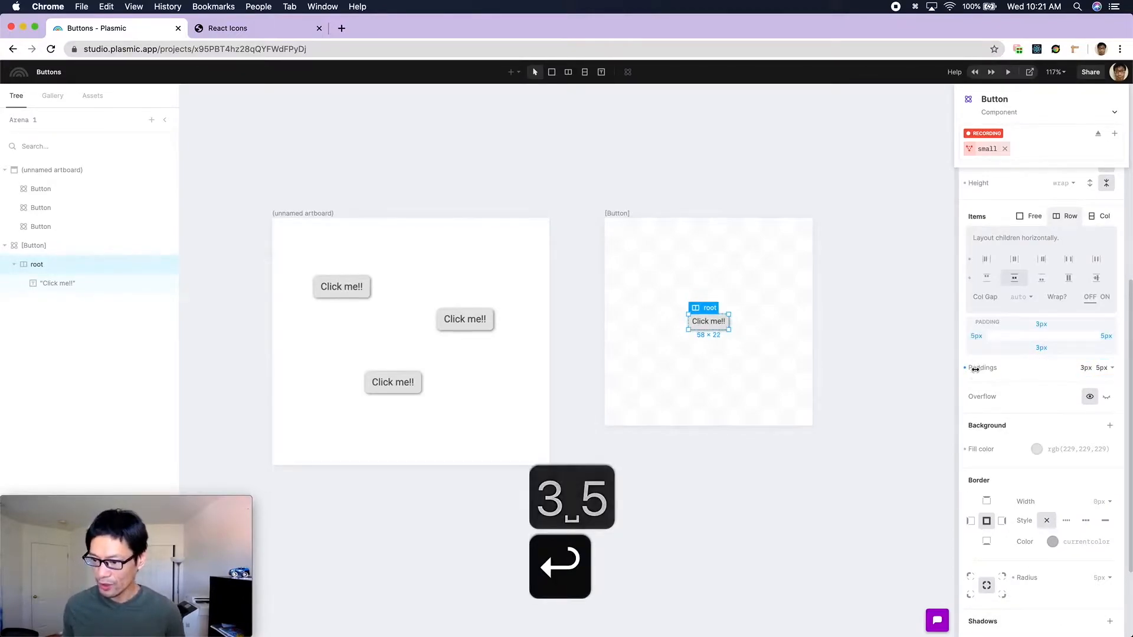
mouse_move(968, 371)
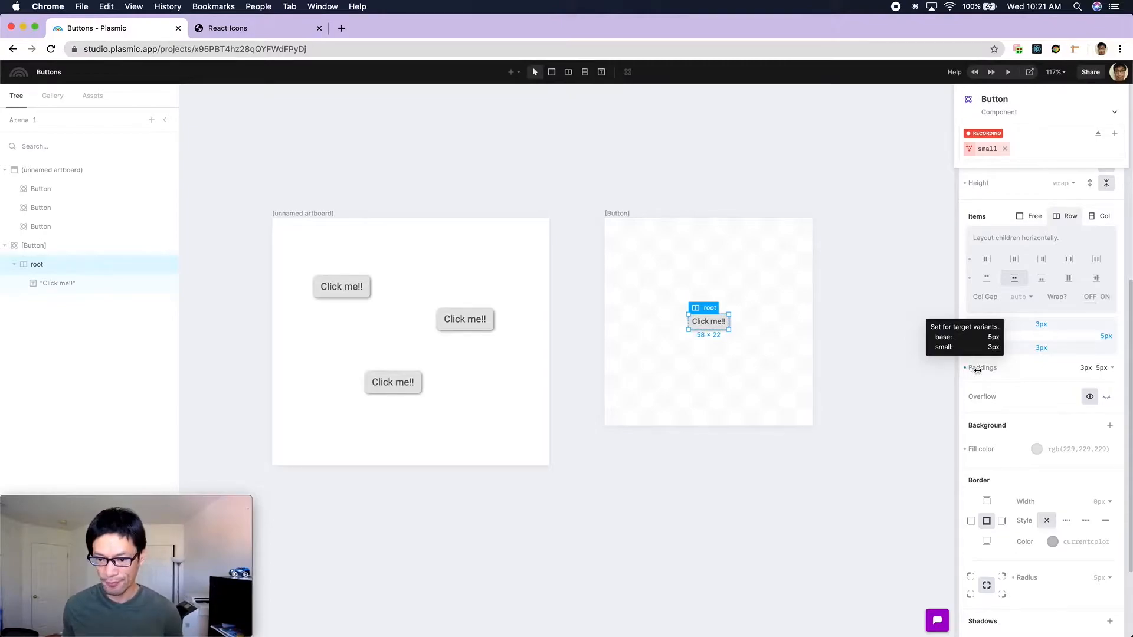
Step: Add a second variant named large to the size group
scroll(996, 377, up, 6)
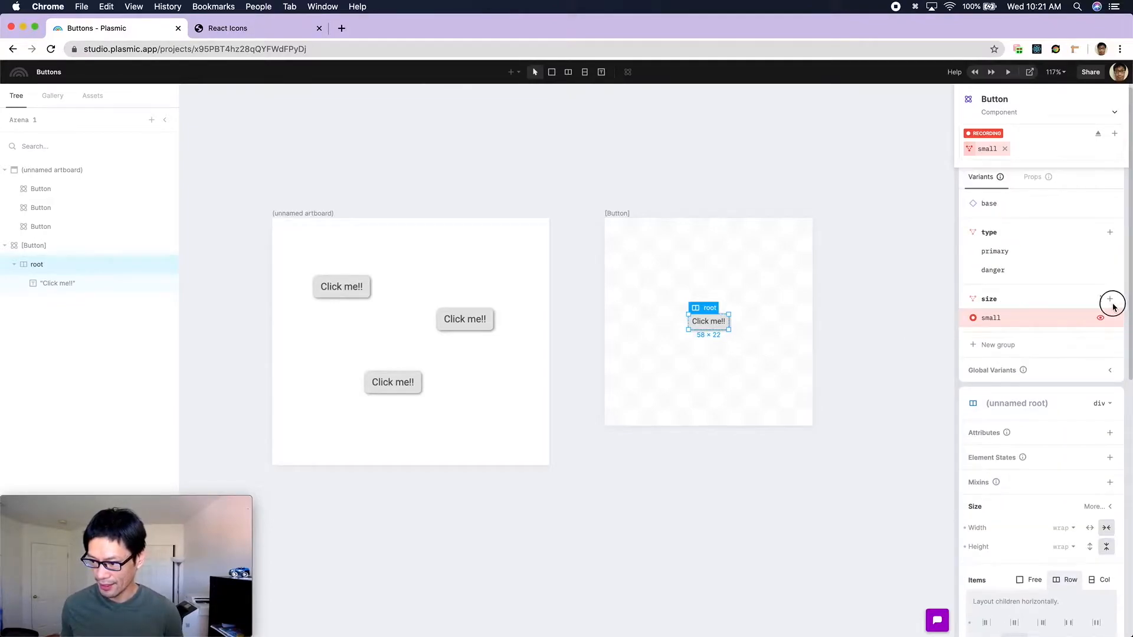
click(1109, 299)
text(large)
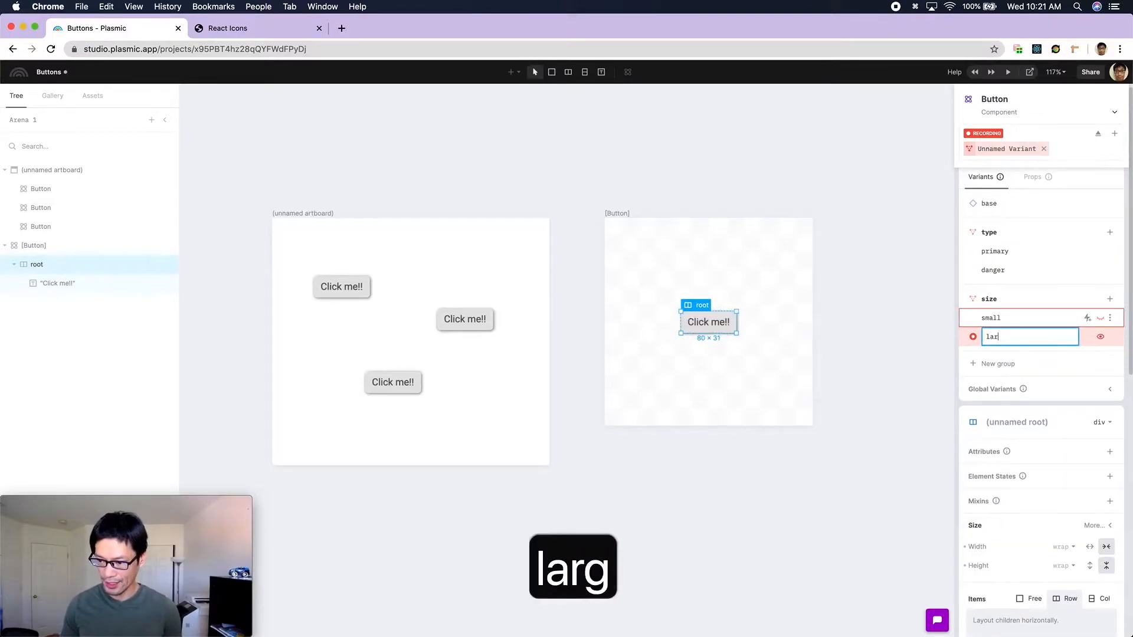
key(Return)
Step: Set the label's font size to 16px in the large variant
scroll(1065, 330, down, 10)
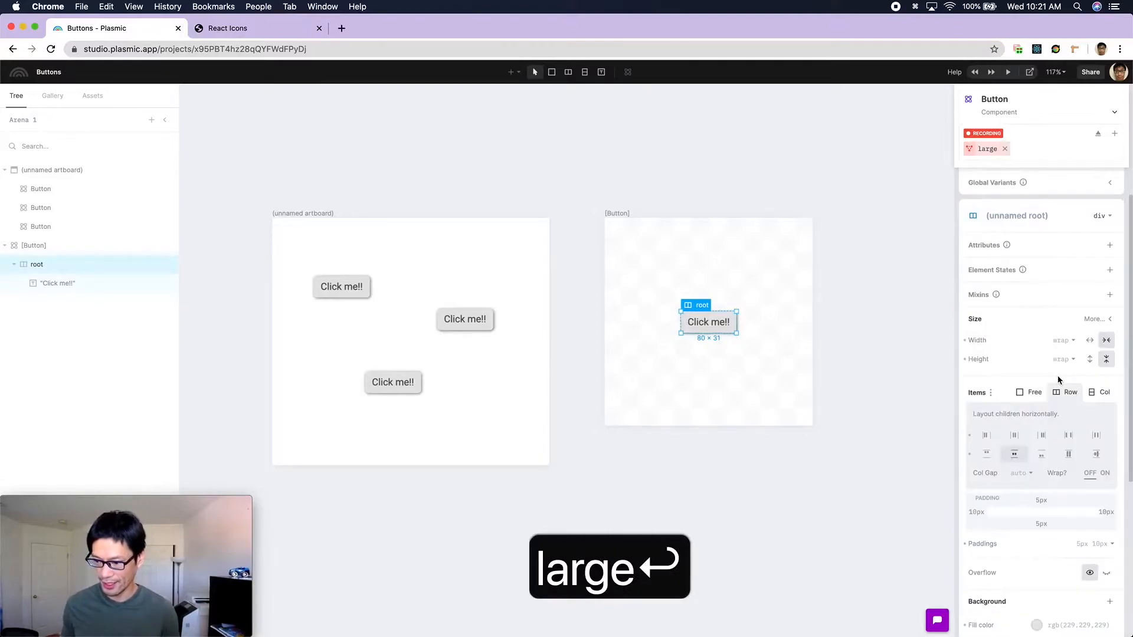
click(716, 323)
click(1008, 261)
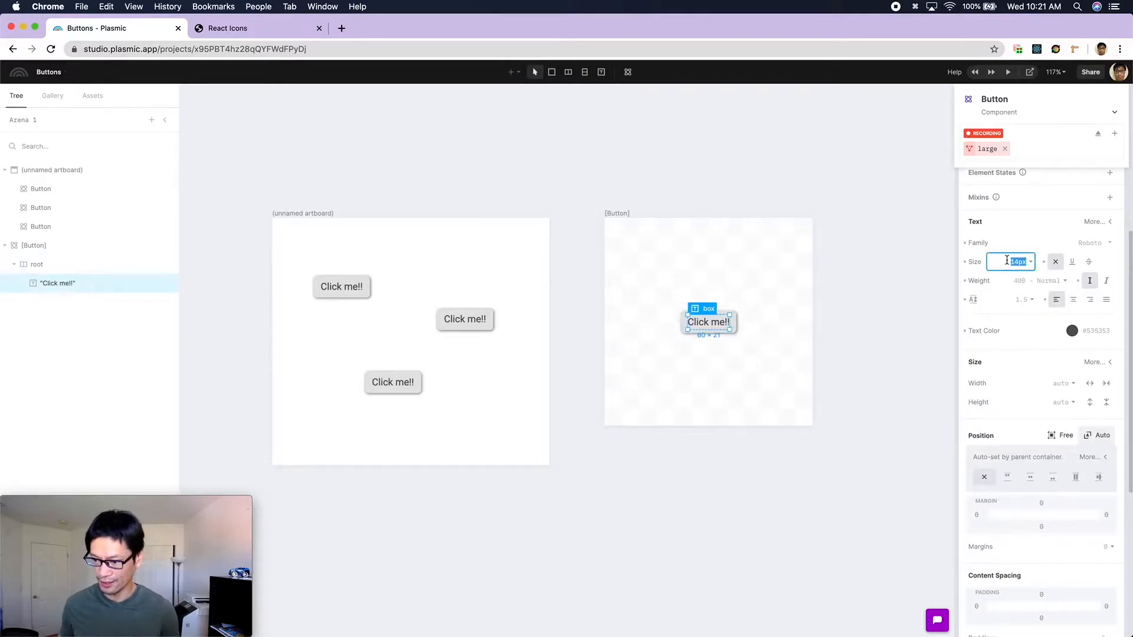
text(16)
key(Return)
Step: Switch the Button component through its type and size variants to compare their looks, ending on base
scroll(1012, 261, up, 10)
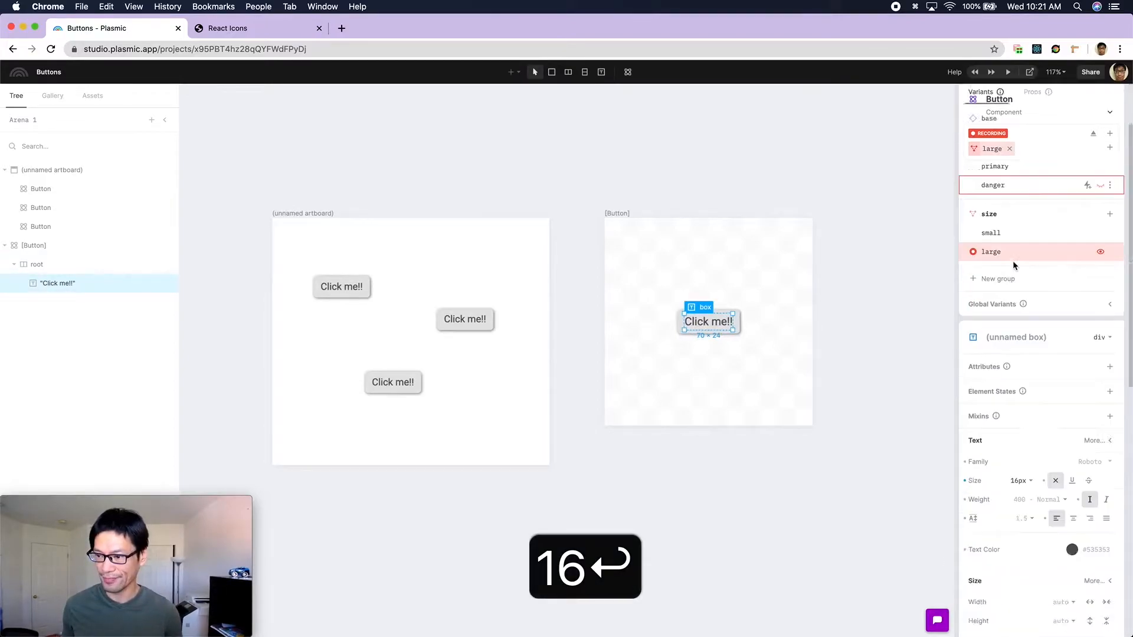
click(1021, 204)
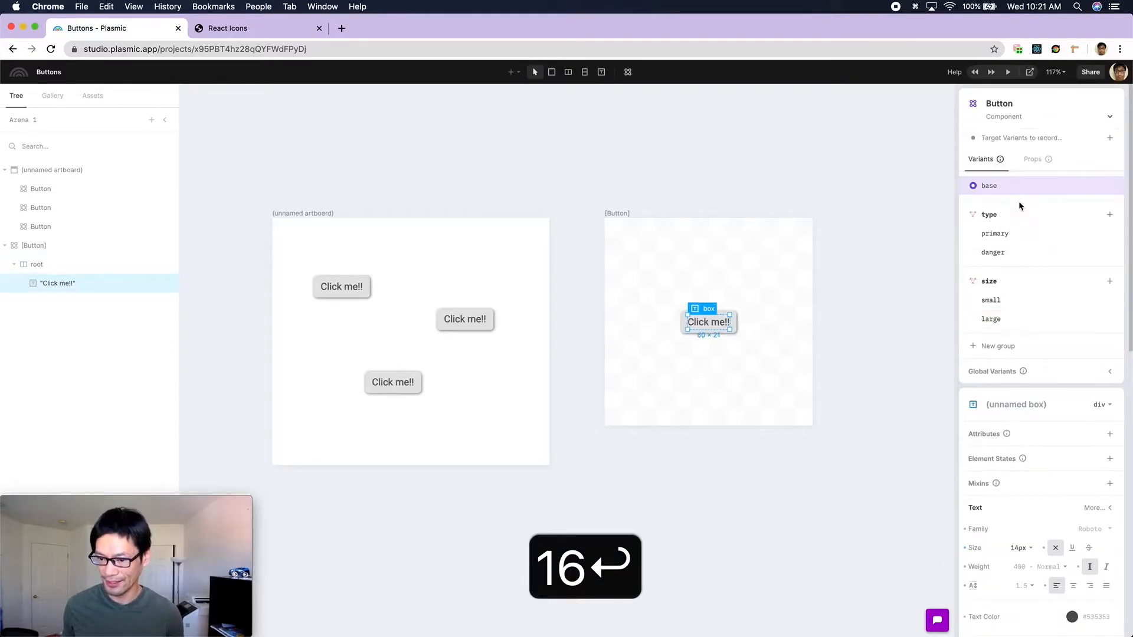
click(1024, 233)
click(1027, 268)
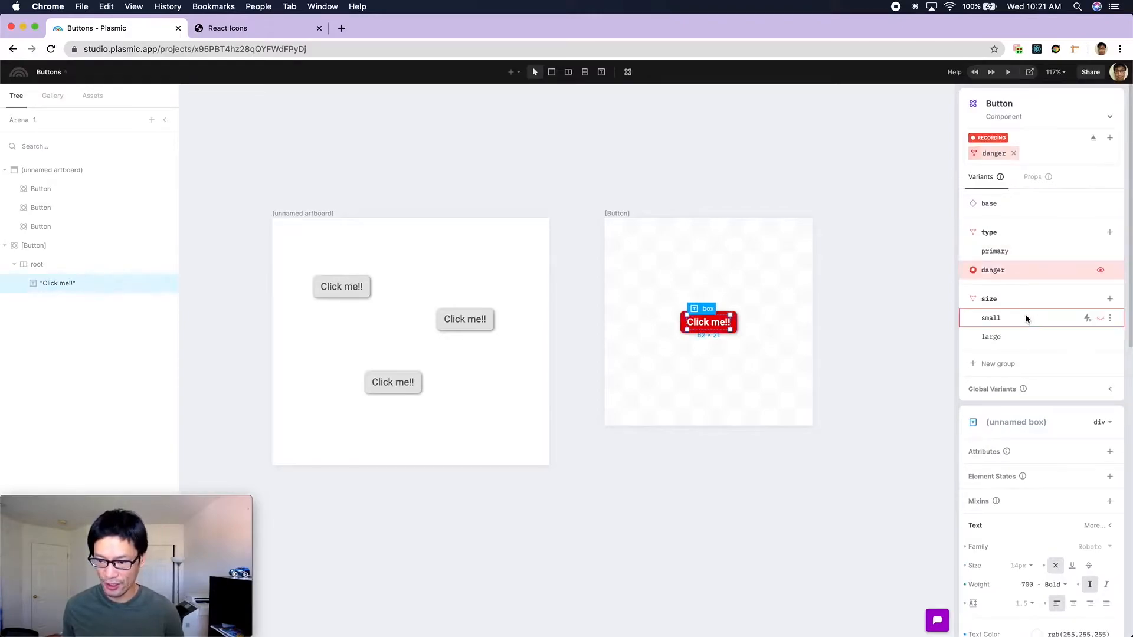
click(1025, 318)
click(1025, 336)
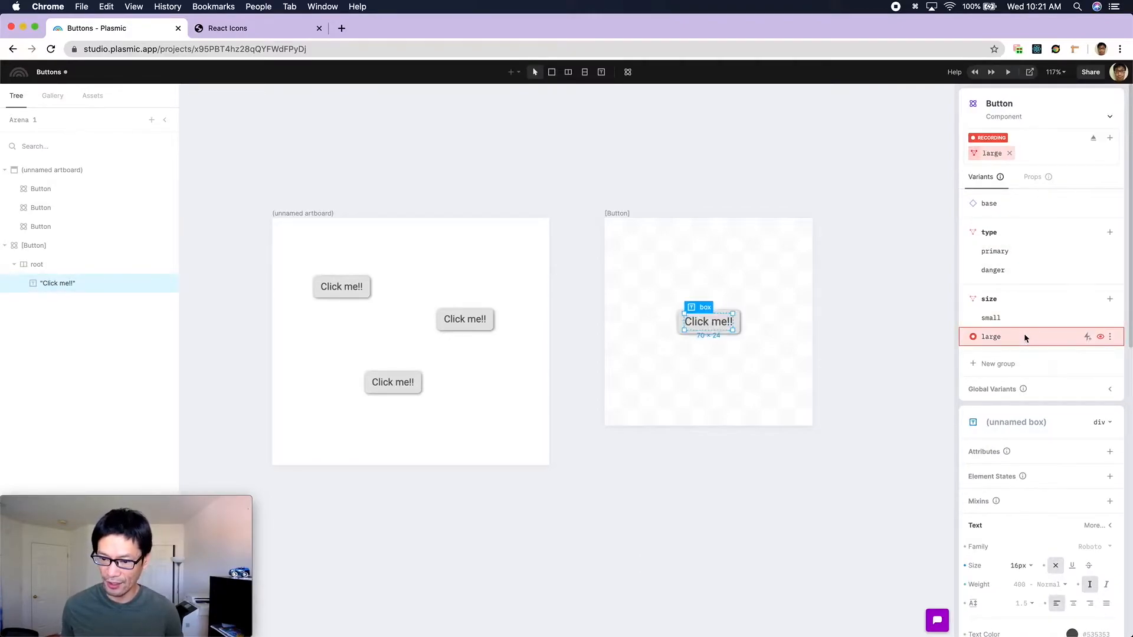
click(1030, 207)
click(751, 302)
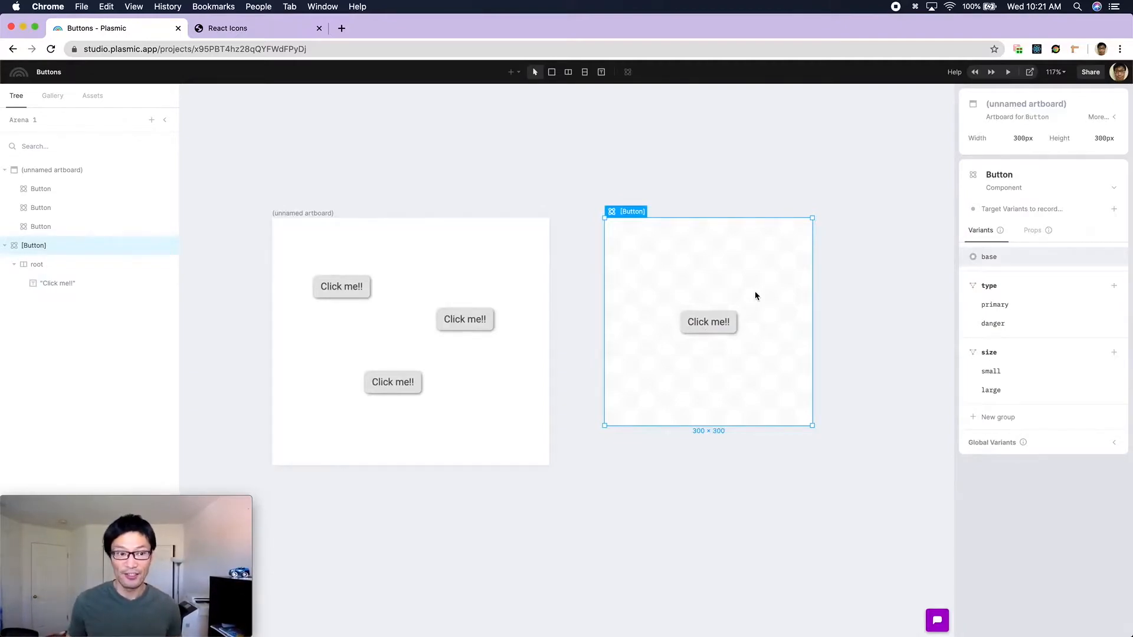
Step: Set the type of the upper Button instance on the unnamed artboard to primary
click(365, 296)
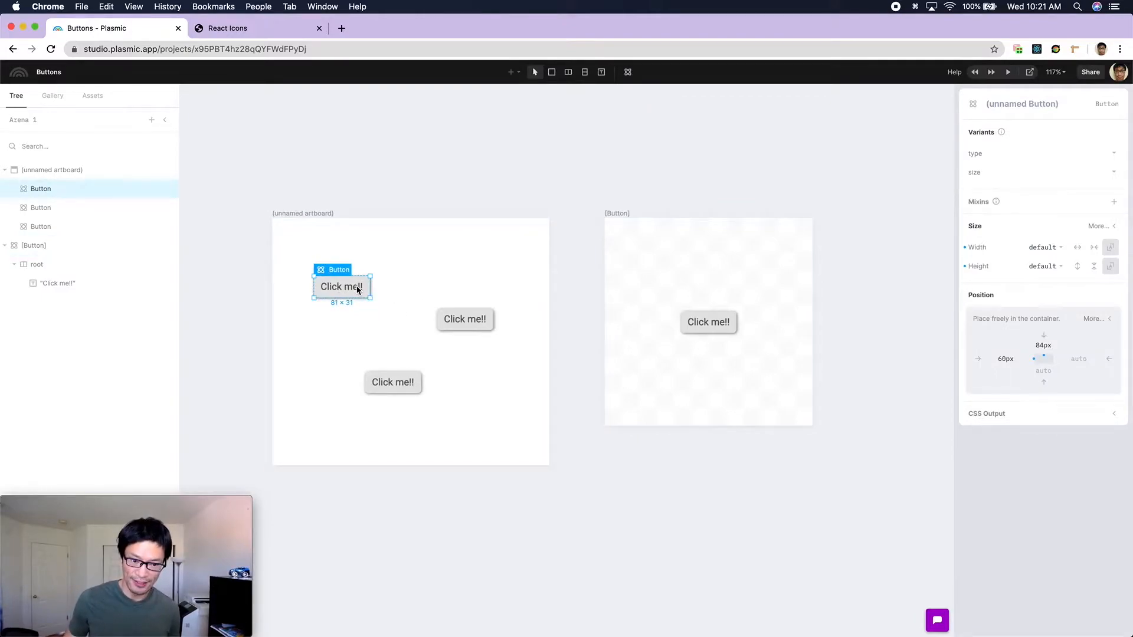
click(1045, 152)
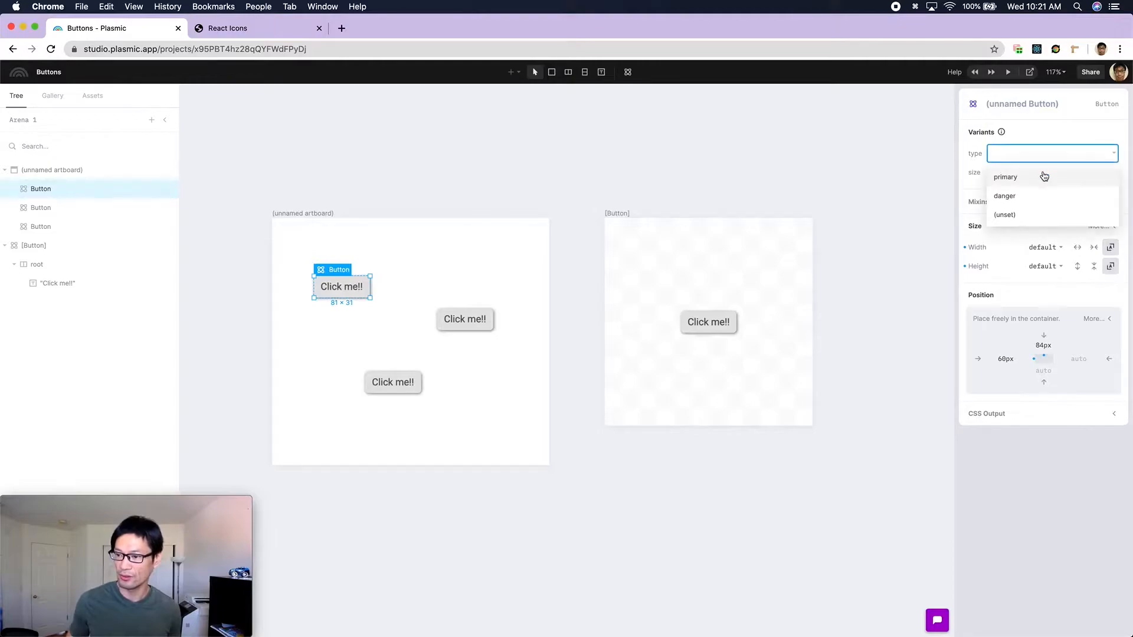
click(1044, 176)
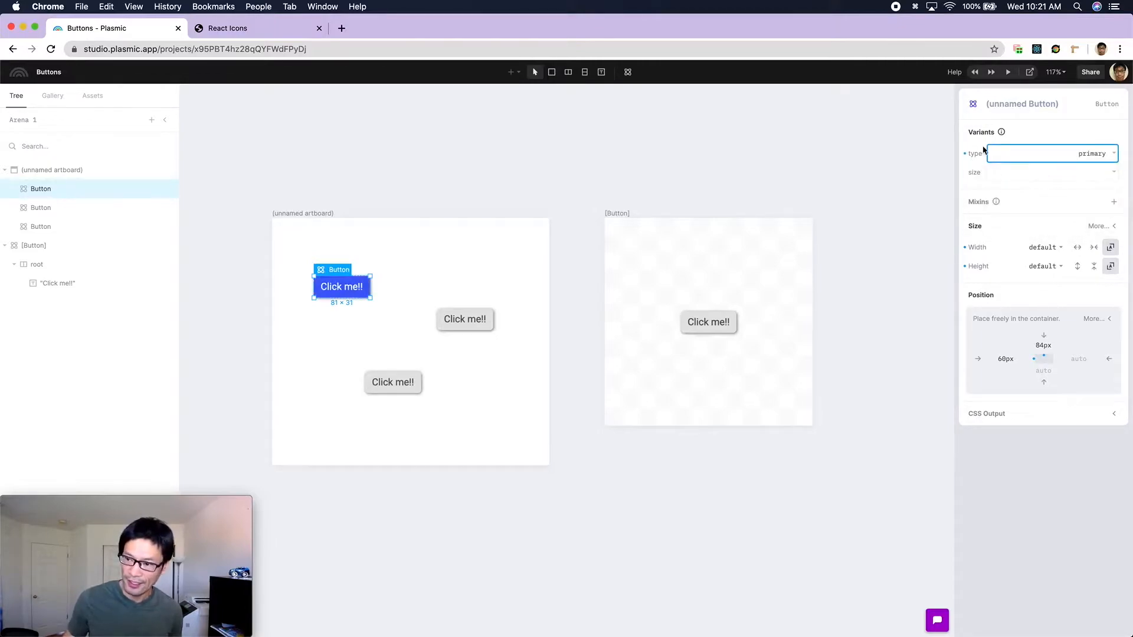
Step: Set the rightmost Button instance on the unnamed artboard to type danger and size small
click(490, 312)
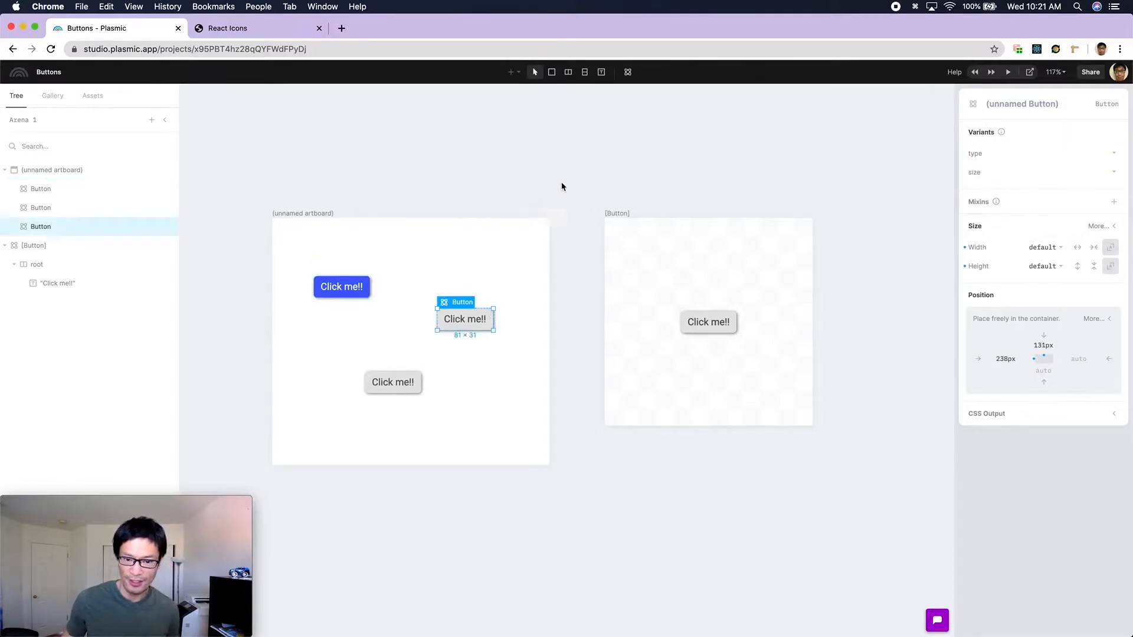
click(1017, 152)
click(1024, 194)
click(1029, 181)
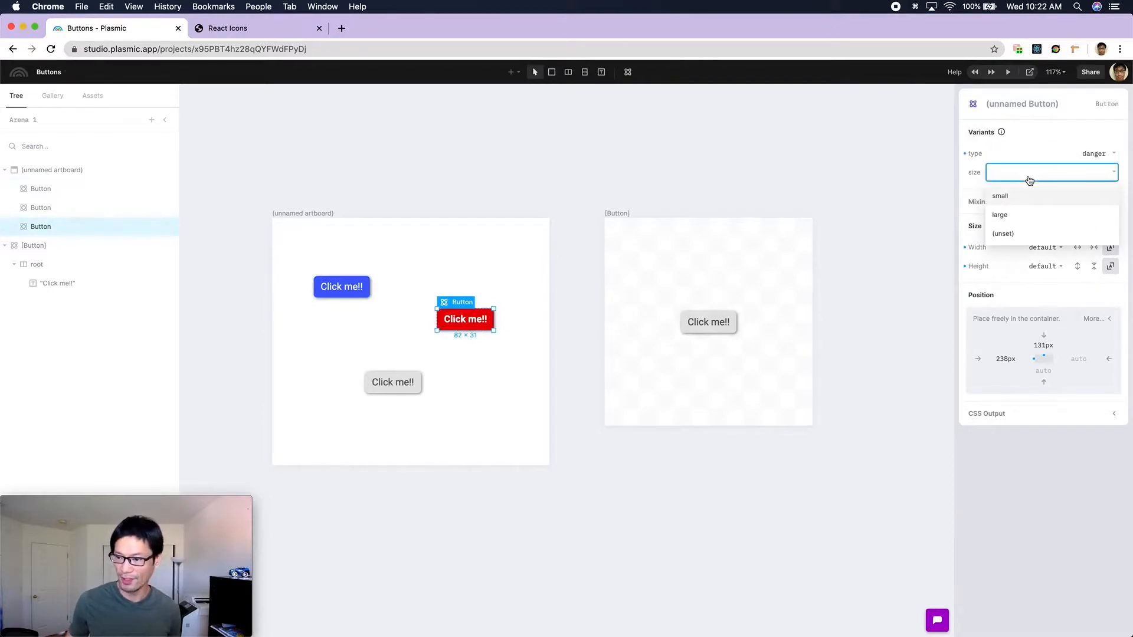
click(1024, 203)
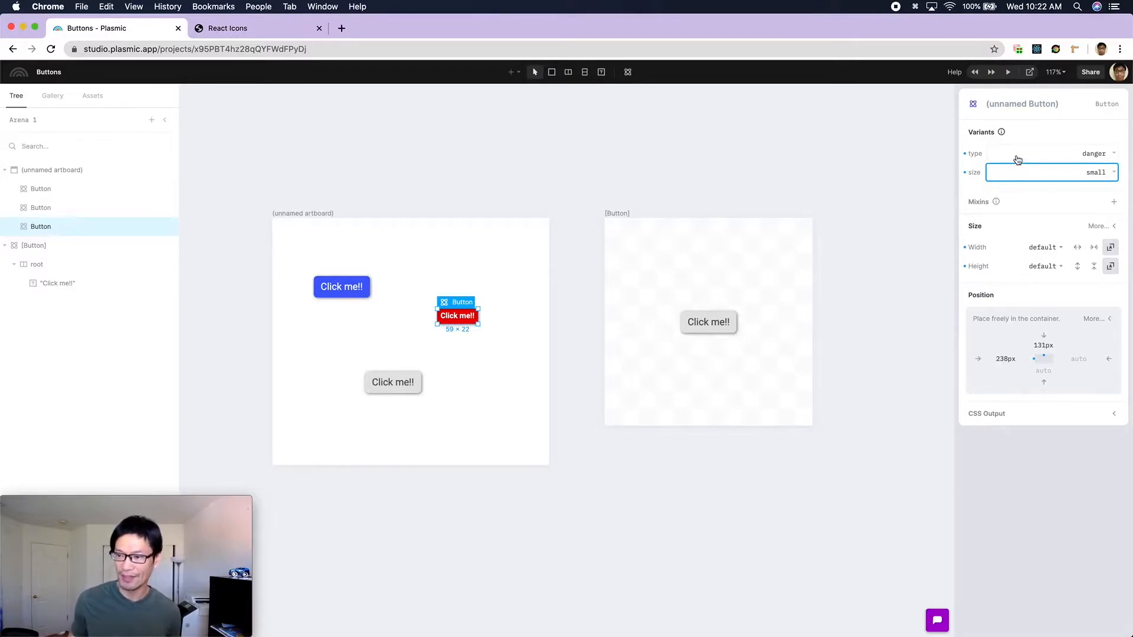
Step: Select each of the three Button instances in turn to review their type and size settings
click(495, 328)
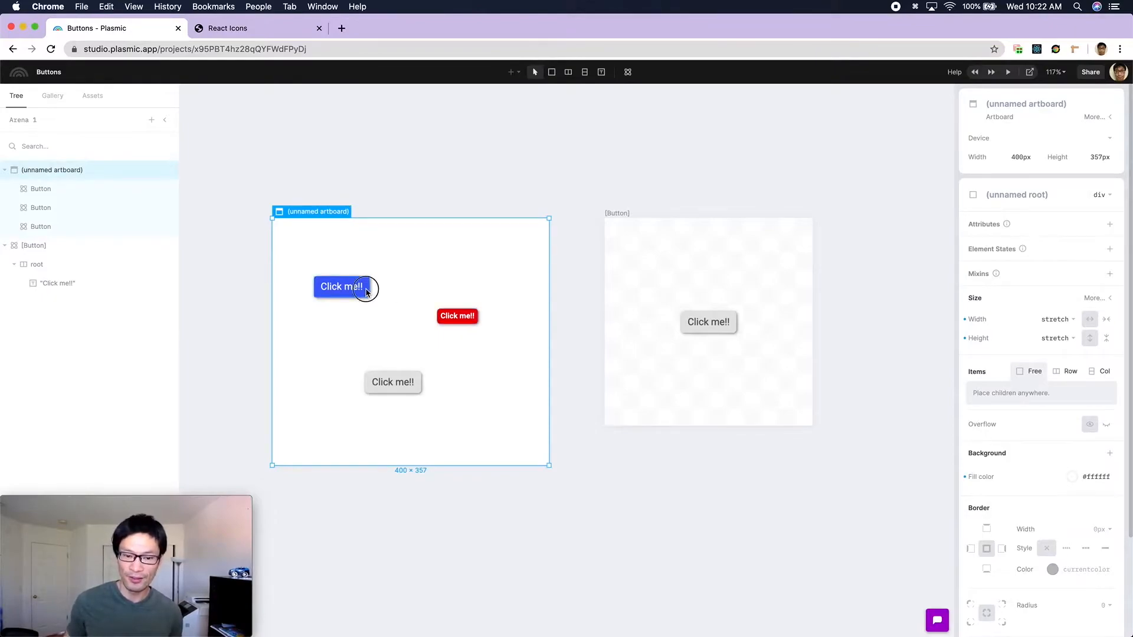
click(367, 287)
click(470, 321)
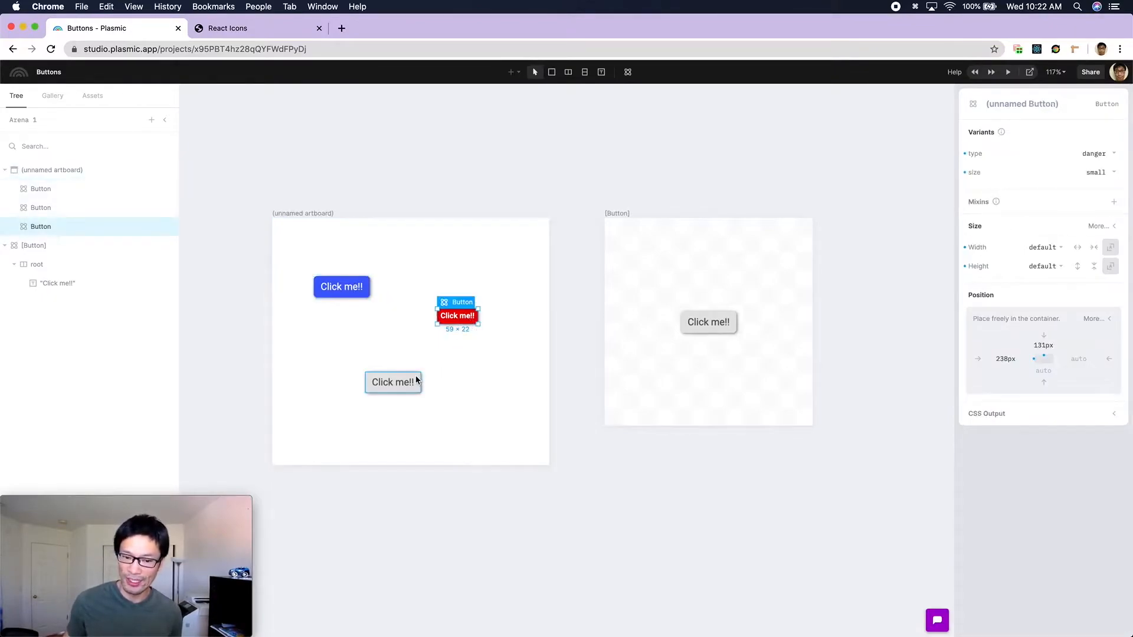
click(416, 379)
click(361, 293)
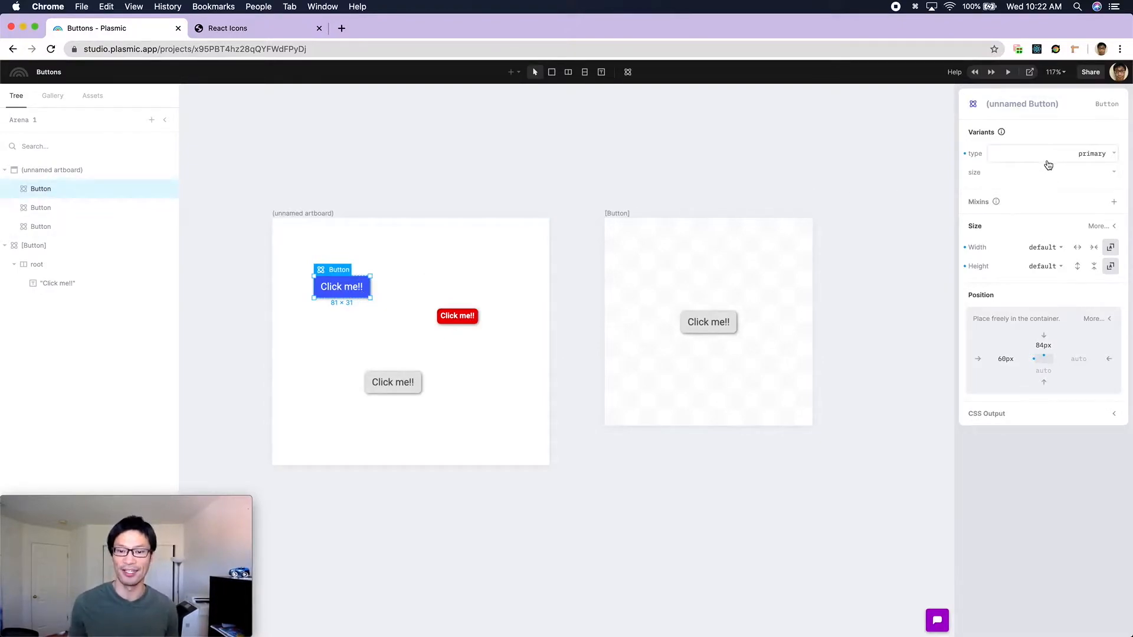
Step: Expand the Button component's variants and alternate between danger and small to examine each one separately
click(779, 263)
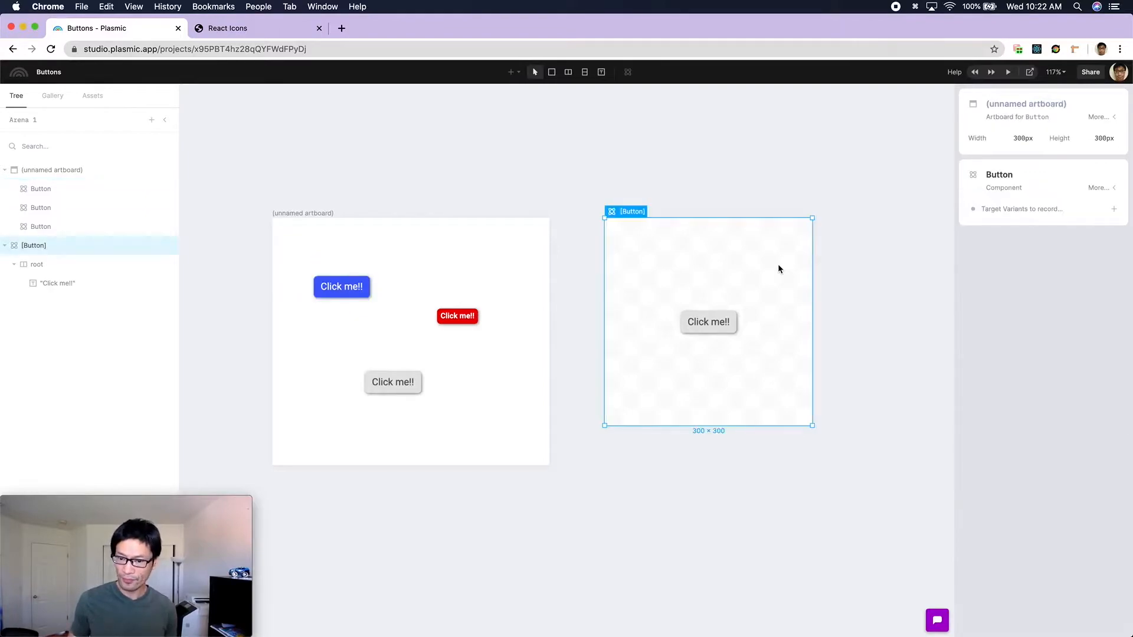
scroll(794, 319, right, 2)
scroll(794, 319, down, 1)
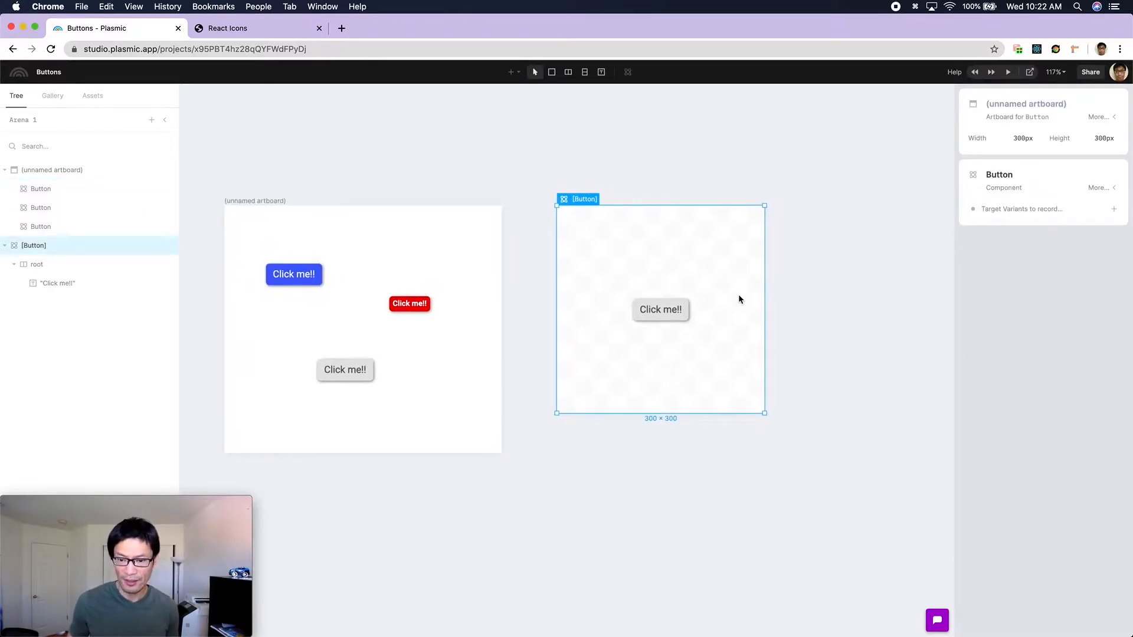
click(1094, 188)
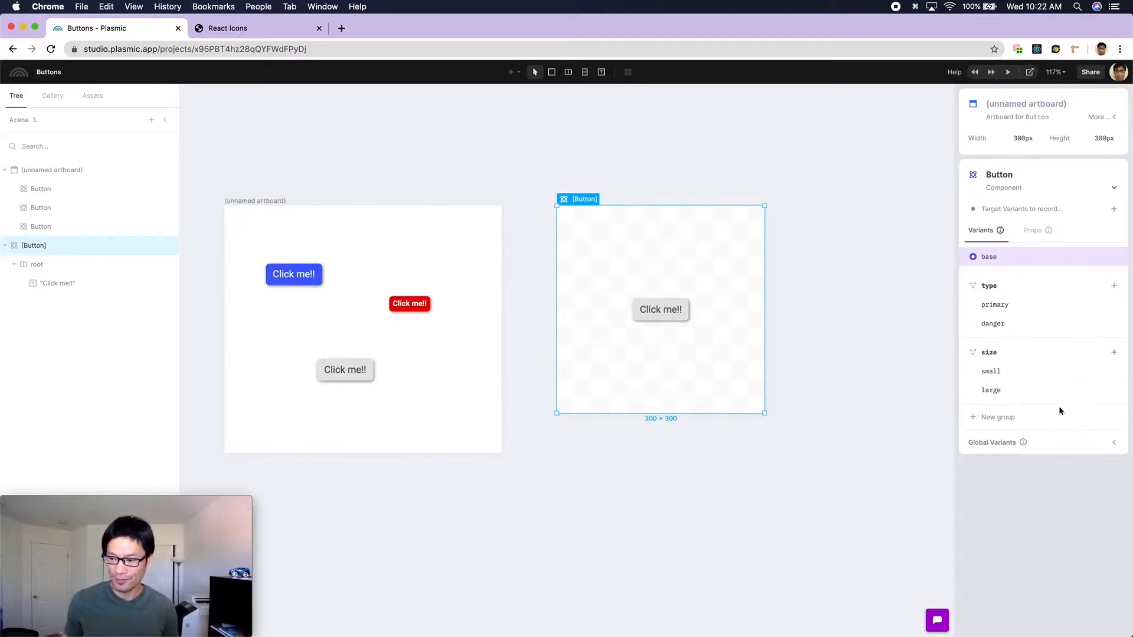
click(1030, 328)
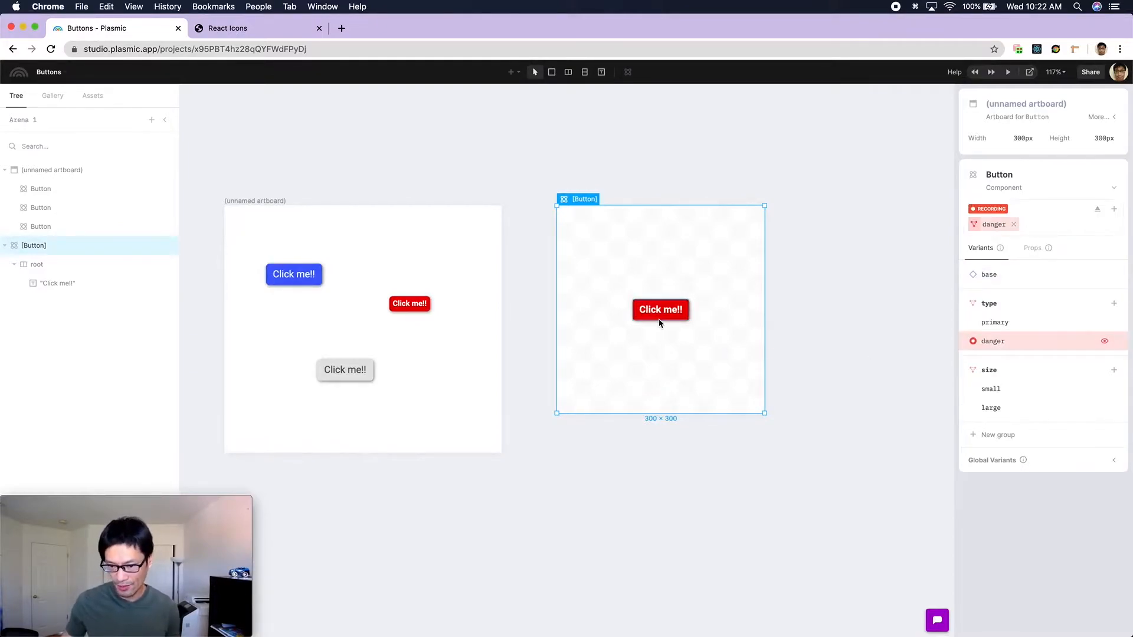
click(1013, 389)
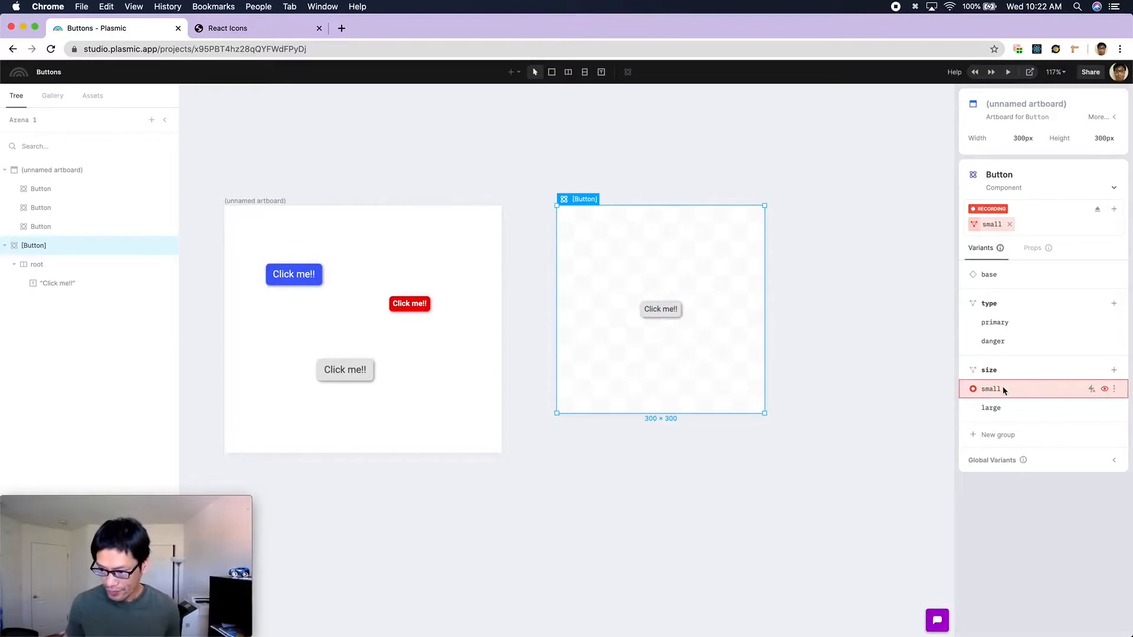
click(1022, 345)
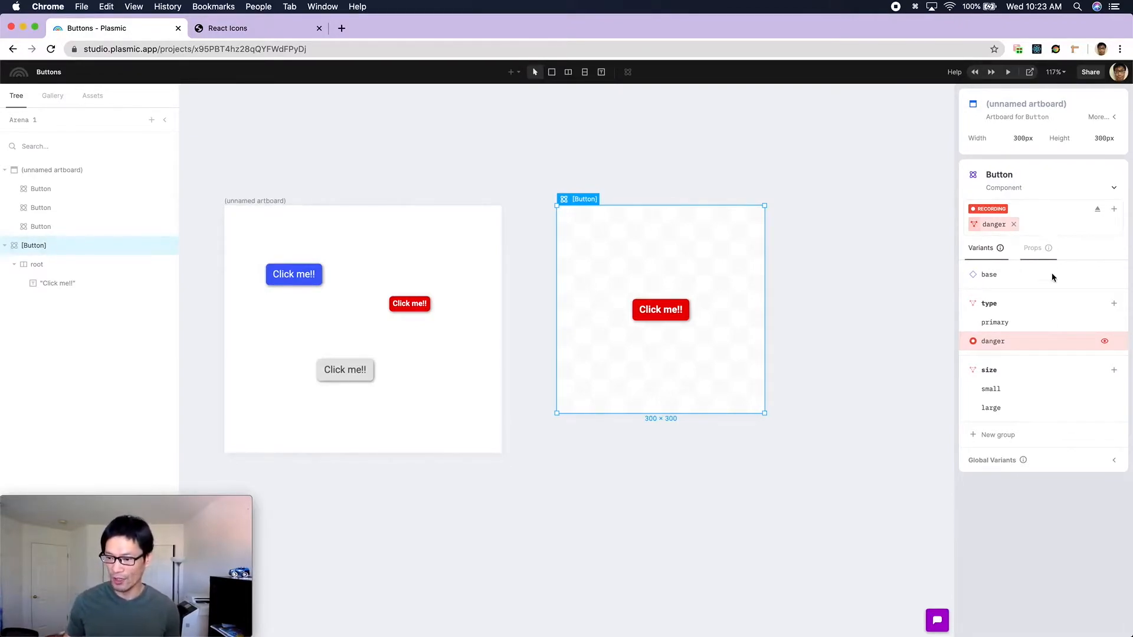
click(1035, 388)
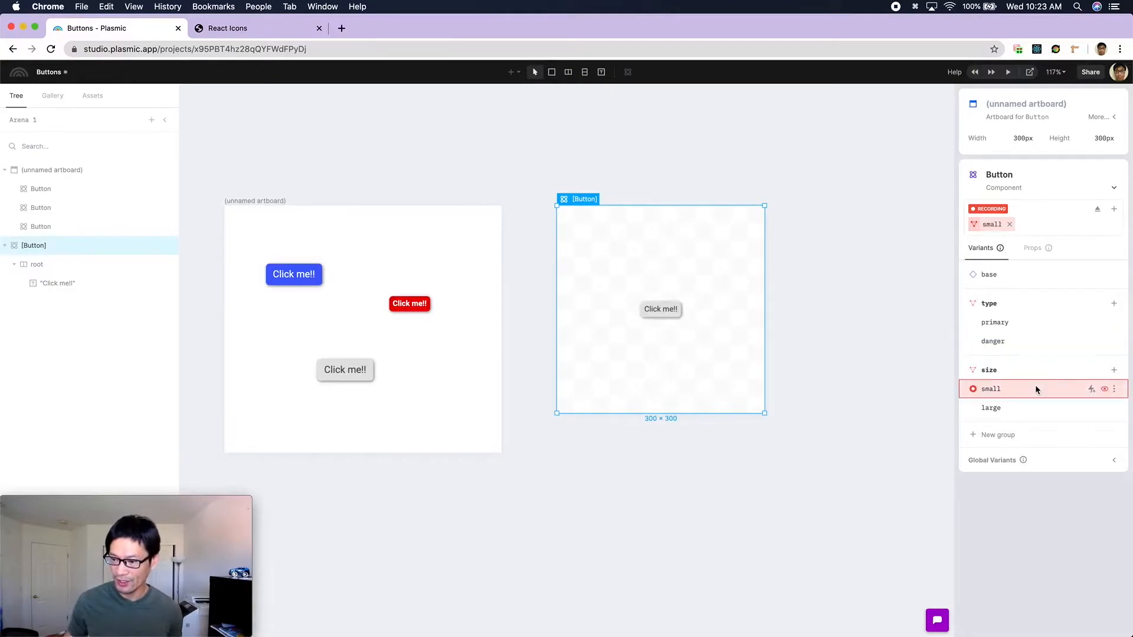
Step: Target the danger variant of the Button component and display the small variant in combination with it
click(1026, 340)
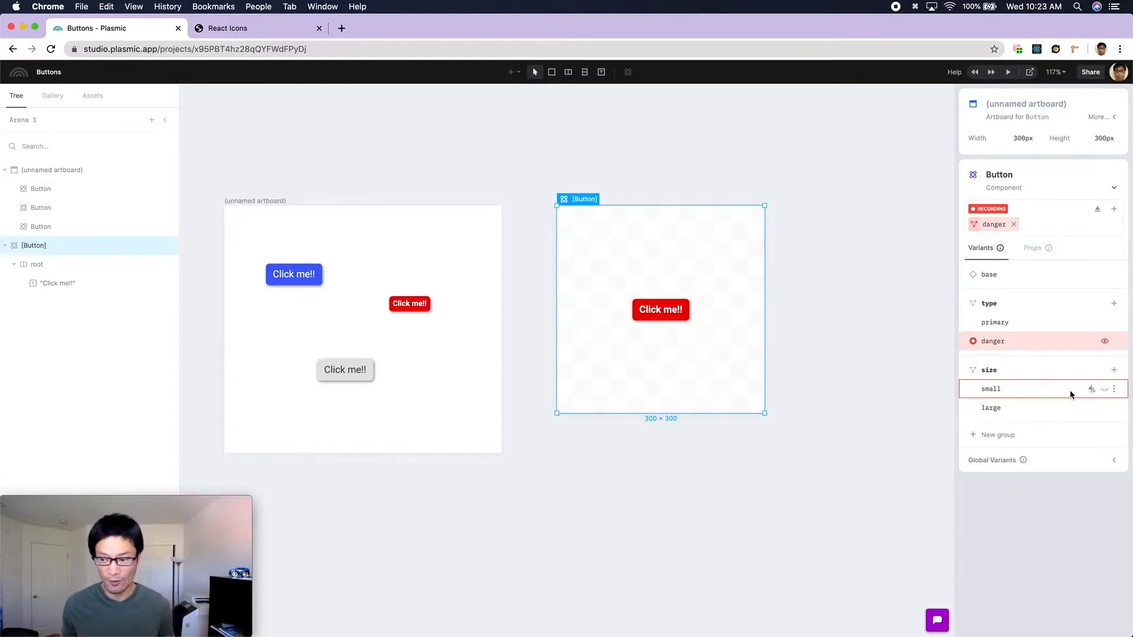
click(1104, 391)
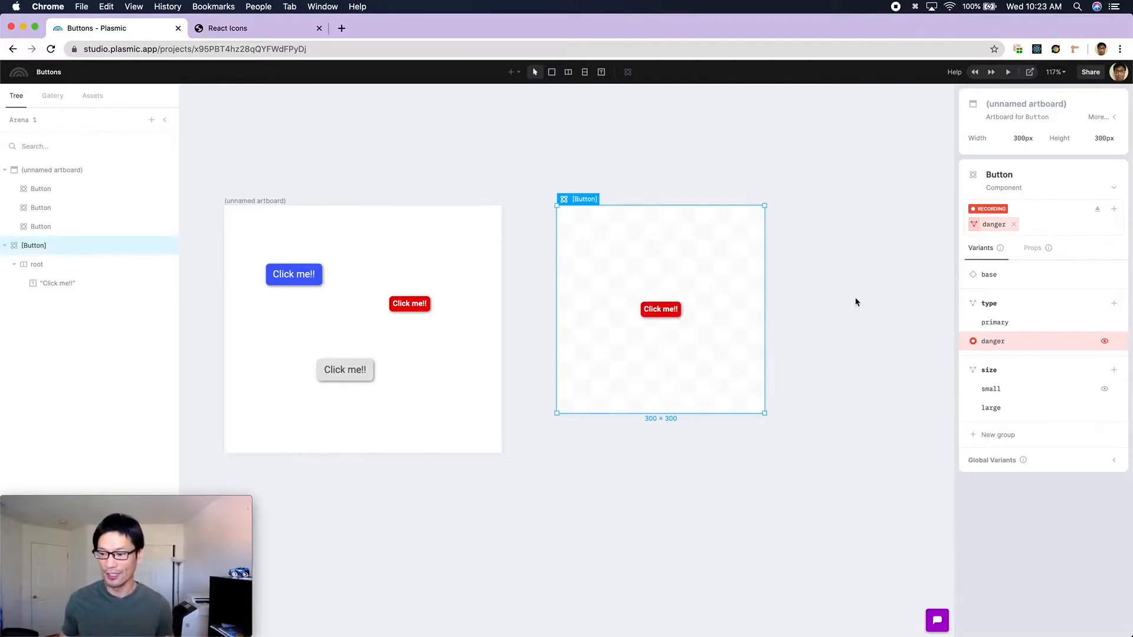
Step: Display the large and small variants in combination with danger, turn the size off, and stop targeting the danger variant
click(1104, 408)
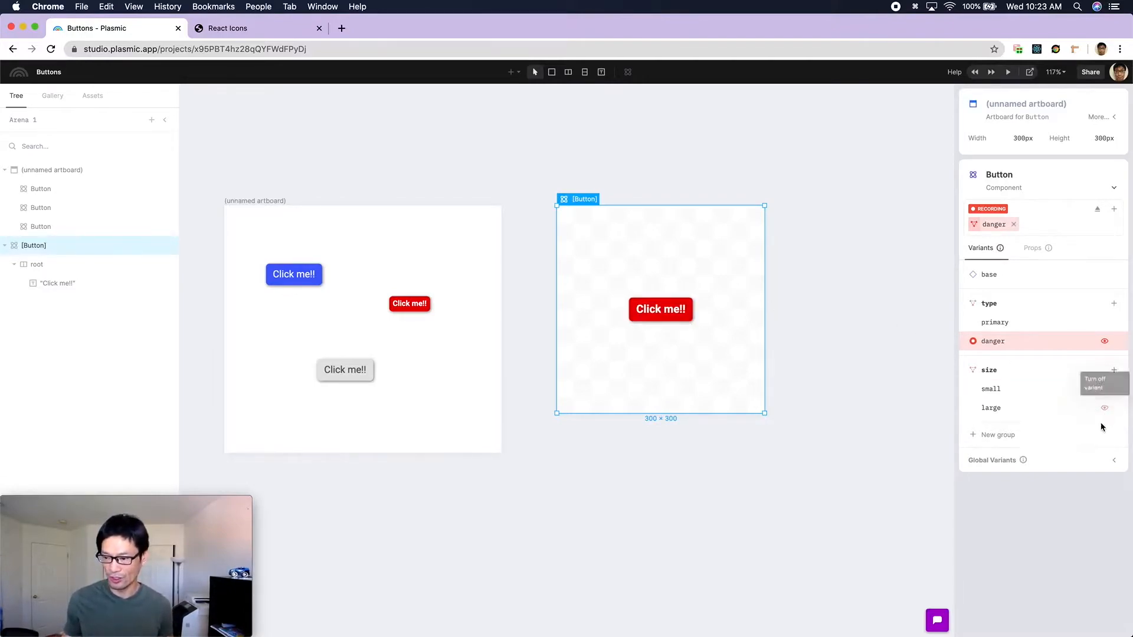
click(1104, 391)
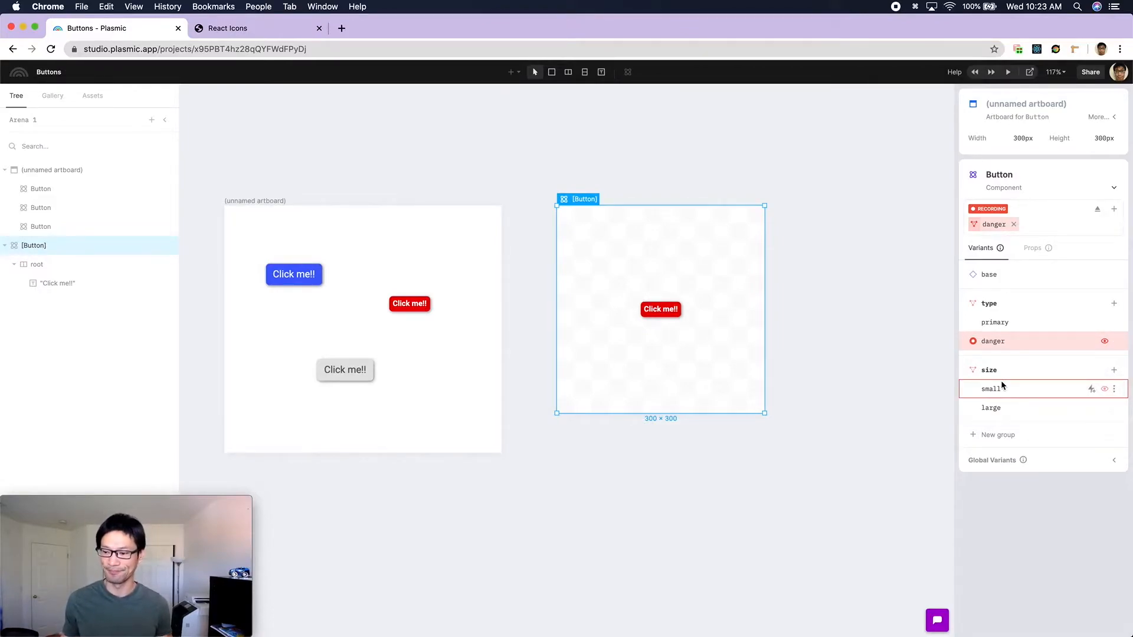
click(1105, 389)
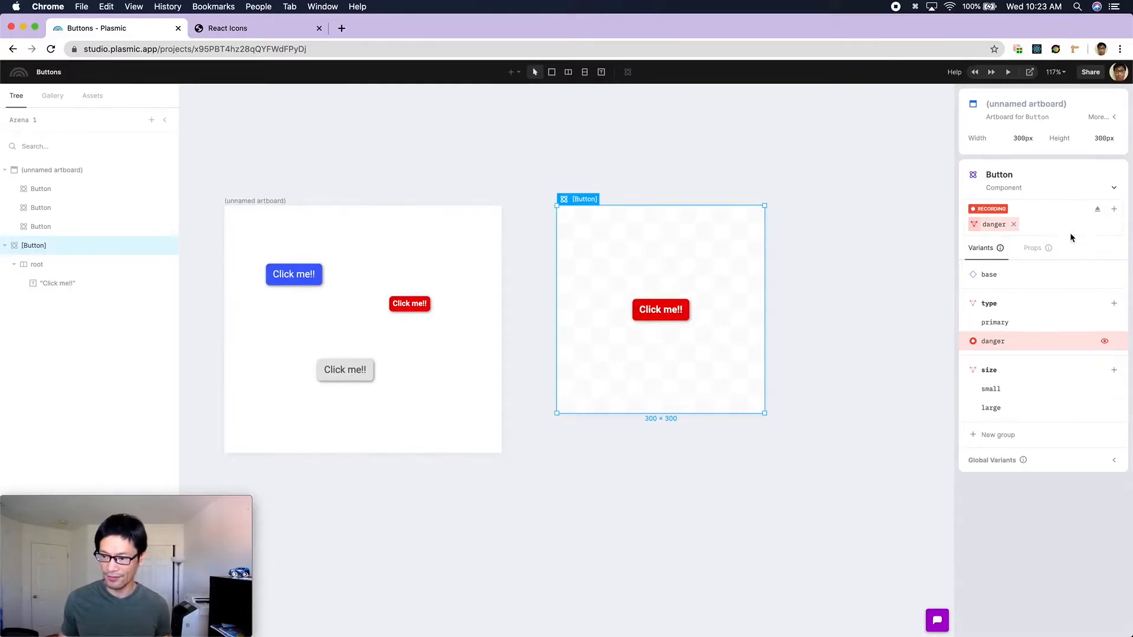
click(1014, 224)
Step: Preview the unnamed artboard with the three Button instances in live mode, and return to the editor
click(455, 274)
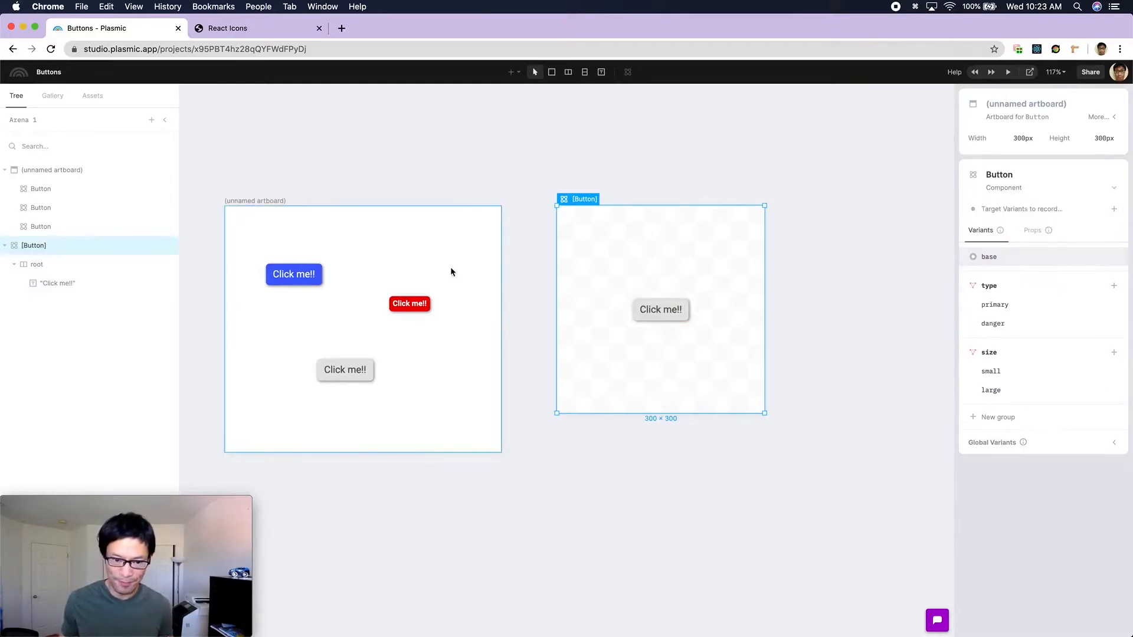
drag(437, 240, 504, 223)
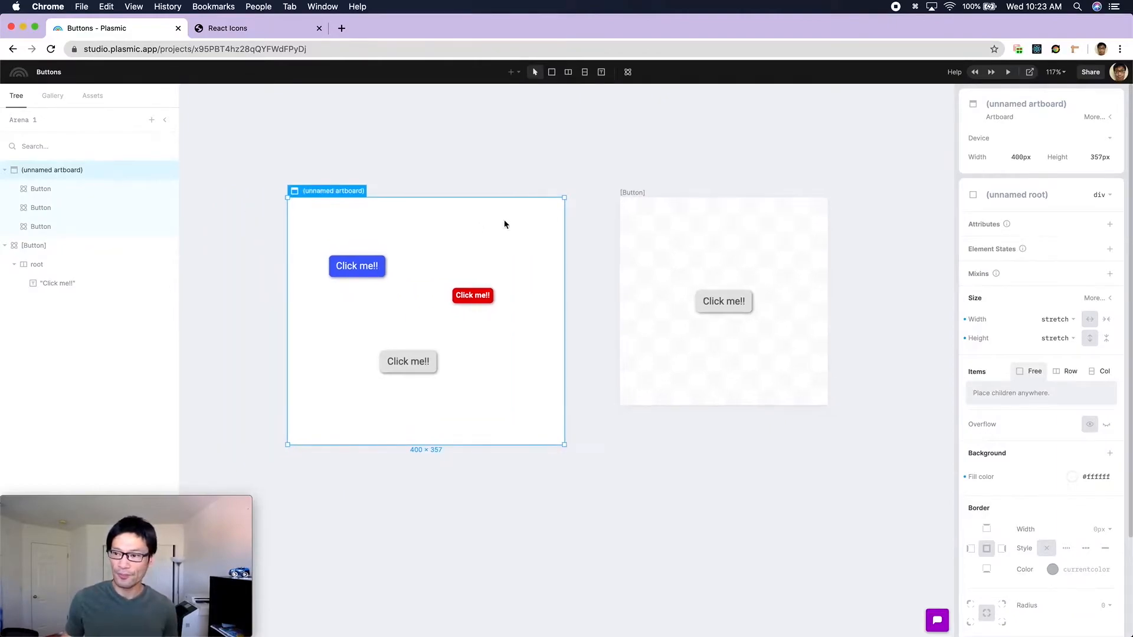
click(1008, 72)
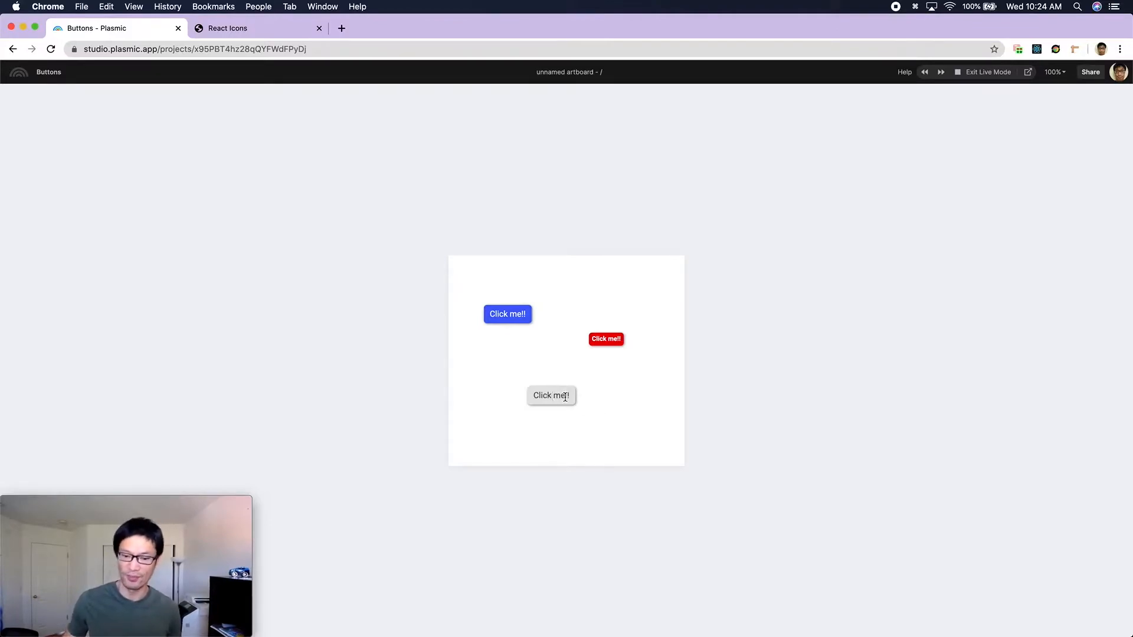
click(974, 72)
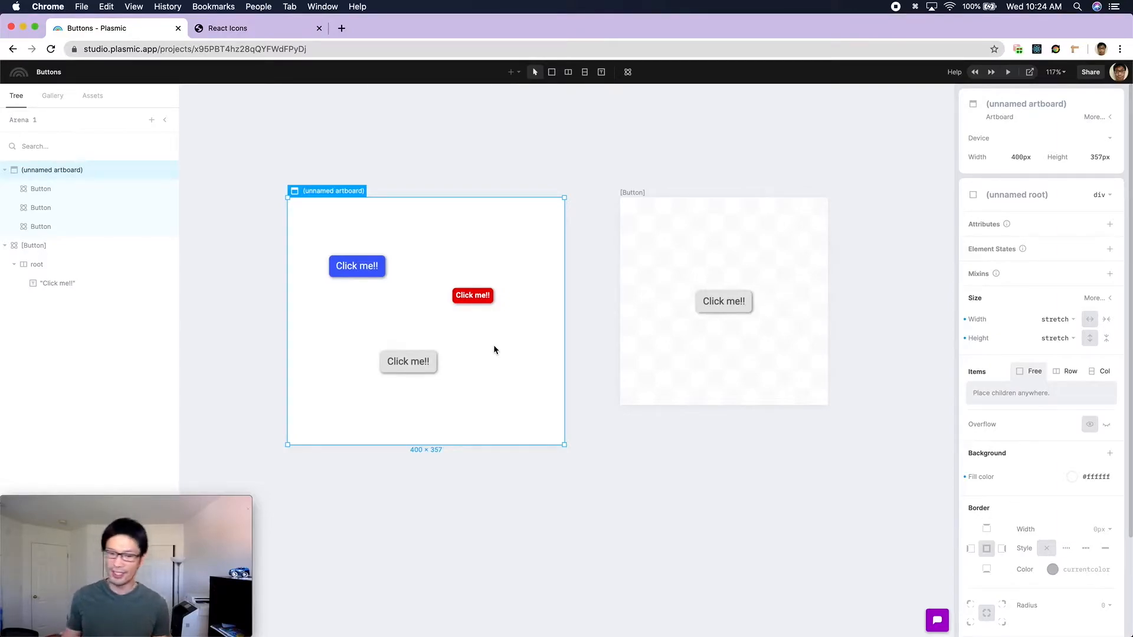
Step: Add a Hover interaction variant to the base variant of the Button component
click(711, 372)
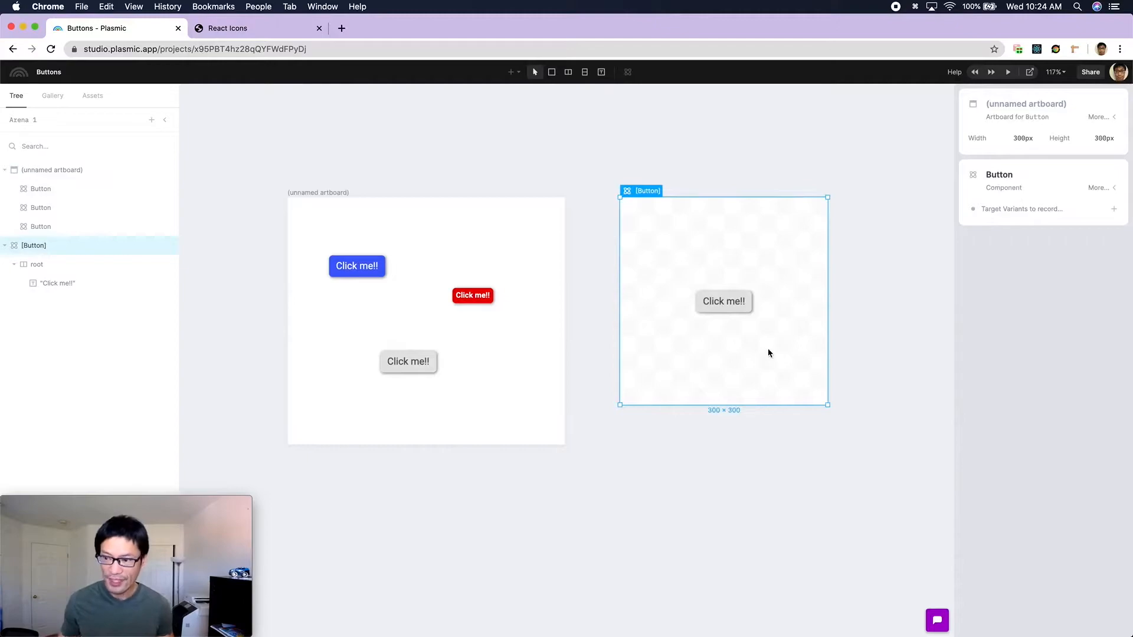
click(1097, 188)
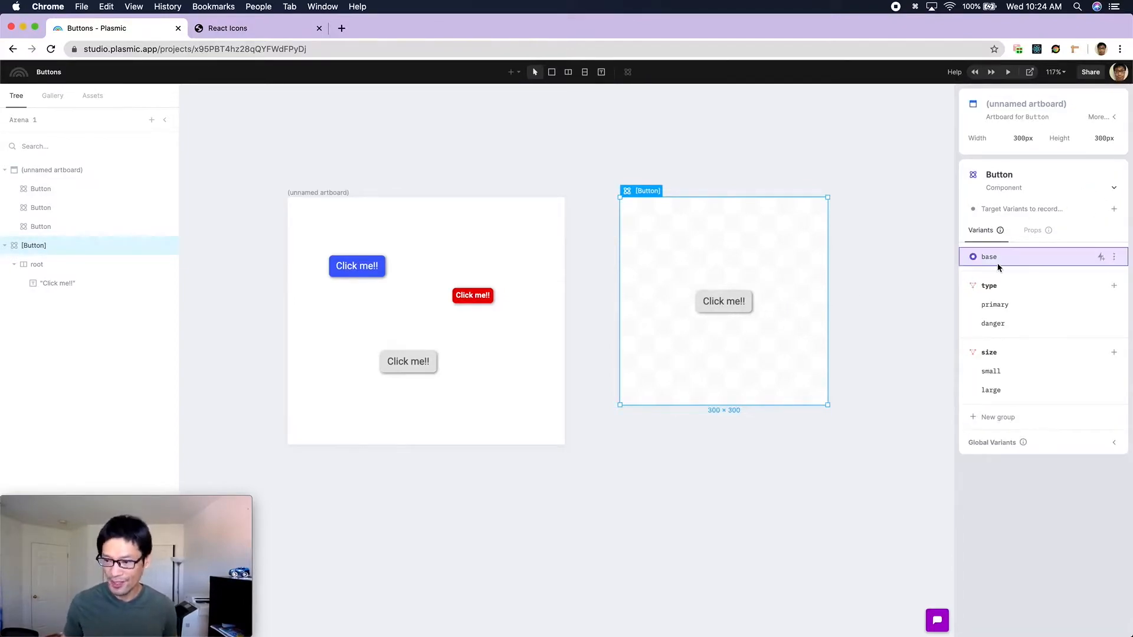
click(1046, 260)
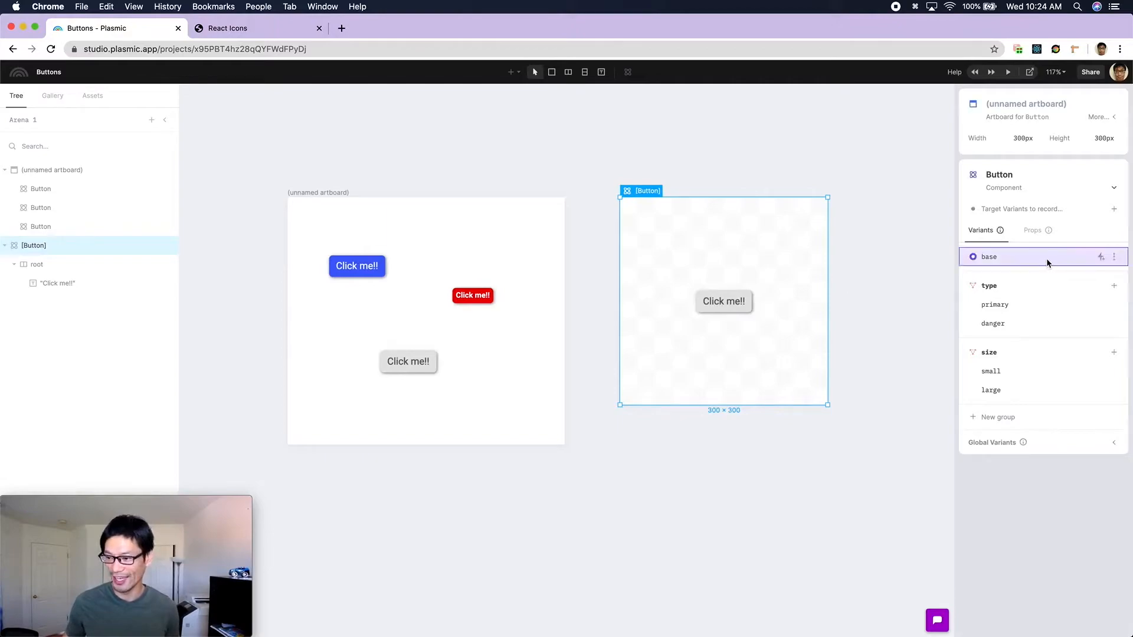
click(1100, 259)
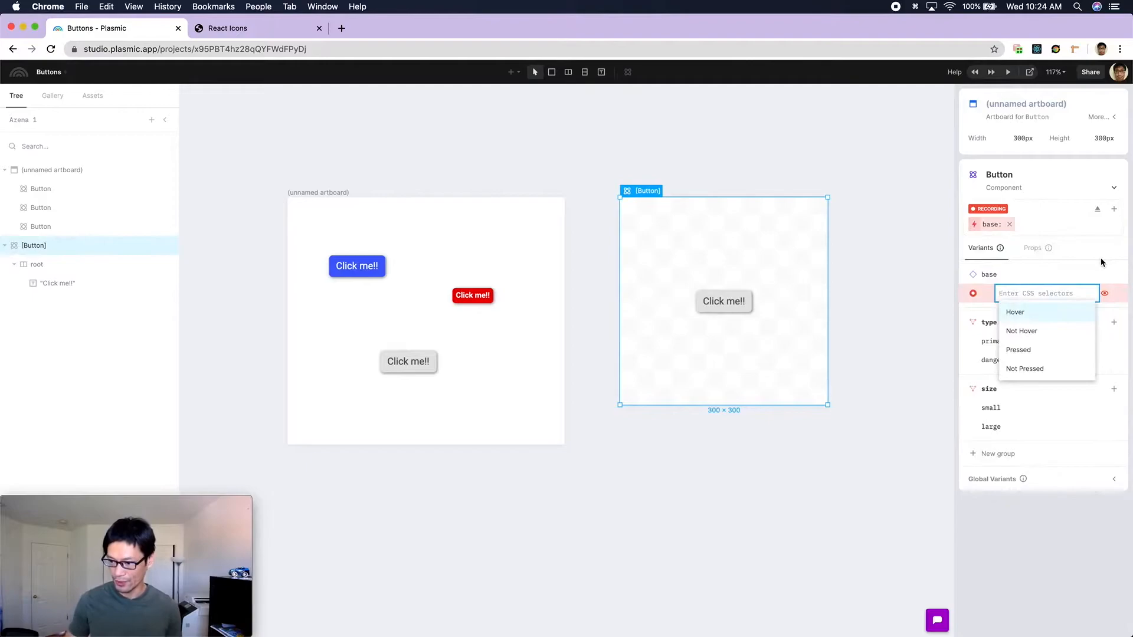
key(Return)
key(Escape)
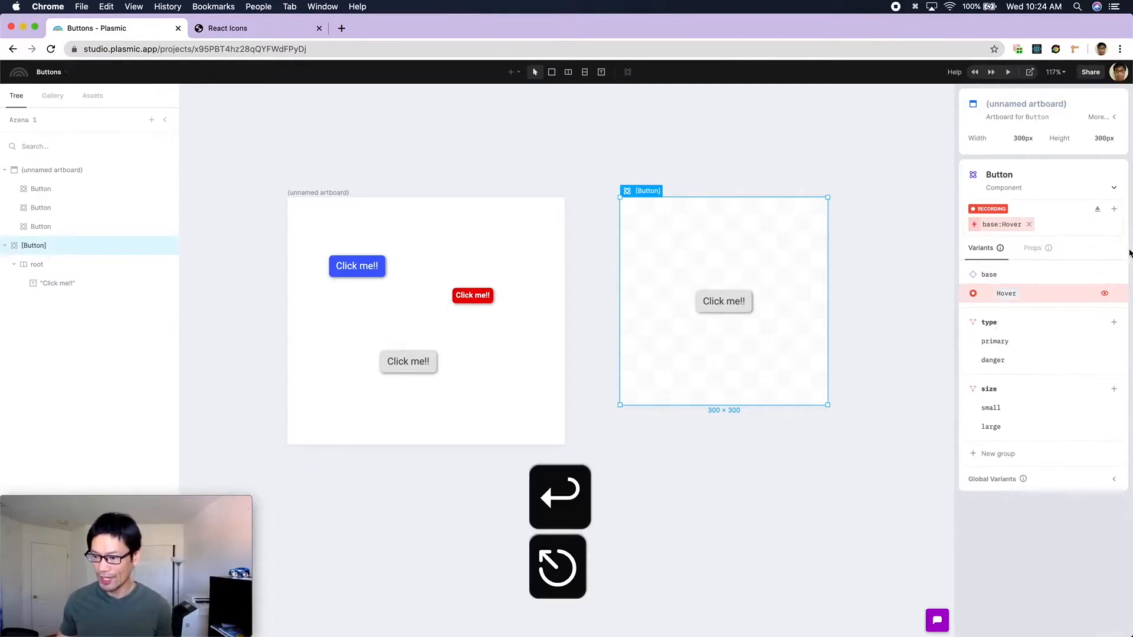
Step: Lighten the fill color of the Button's root element to F4F4F4 for the base Hover variant
click(751, 307)
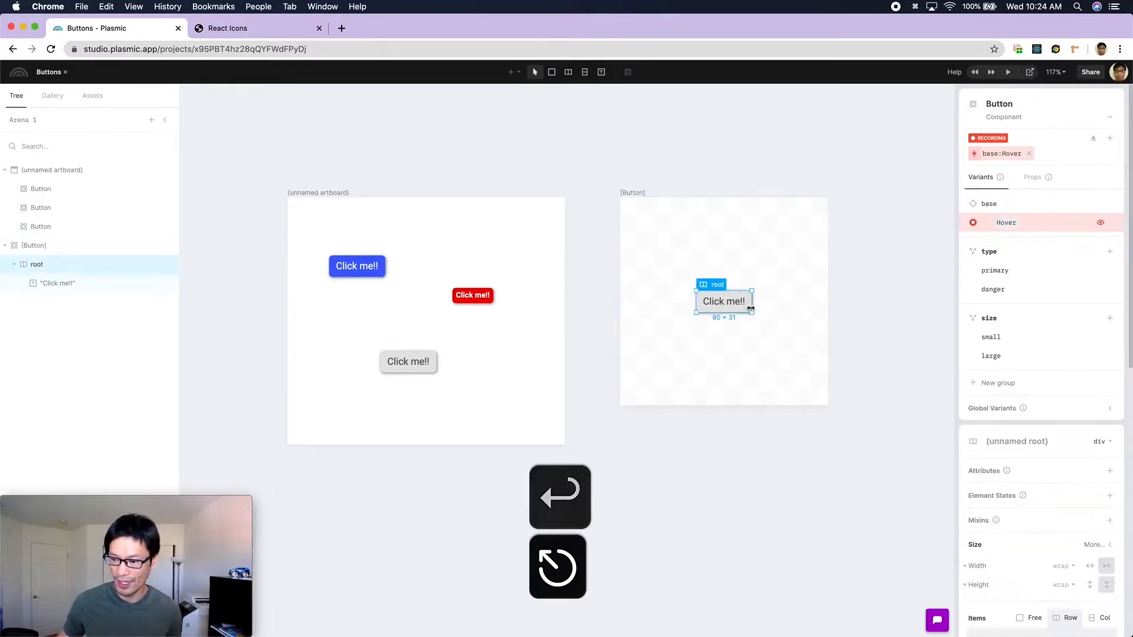
scroll(997, 337, down, 10)
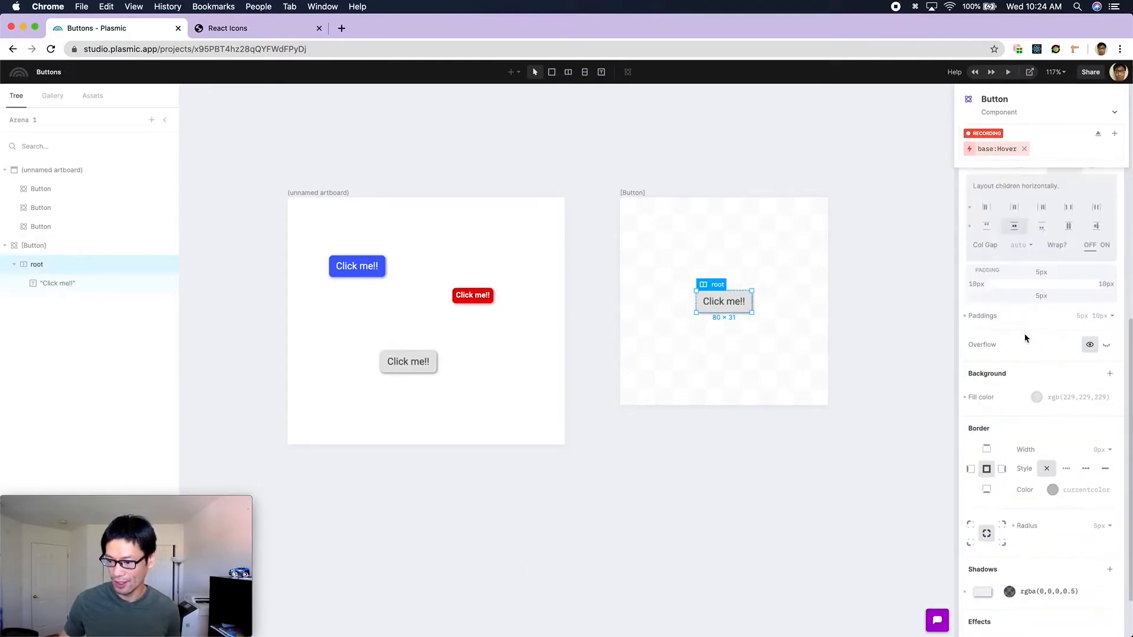
scroll(1018, 336, down, 1)
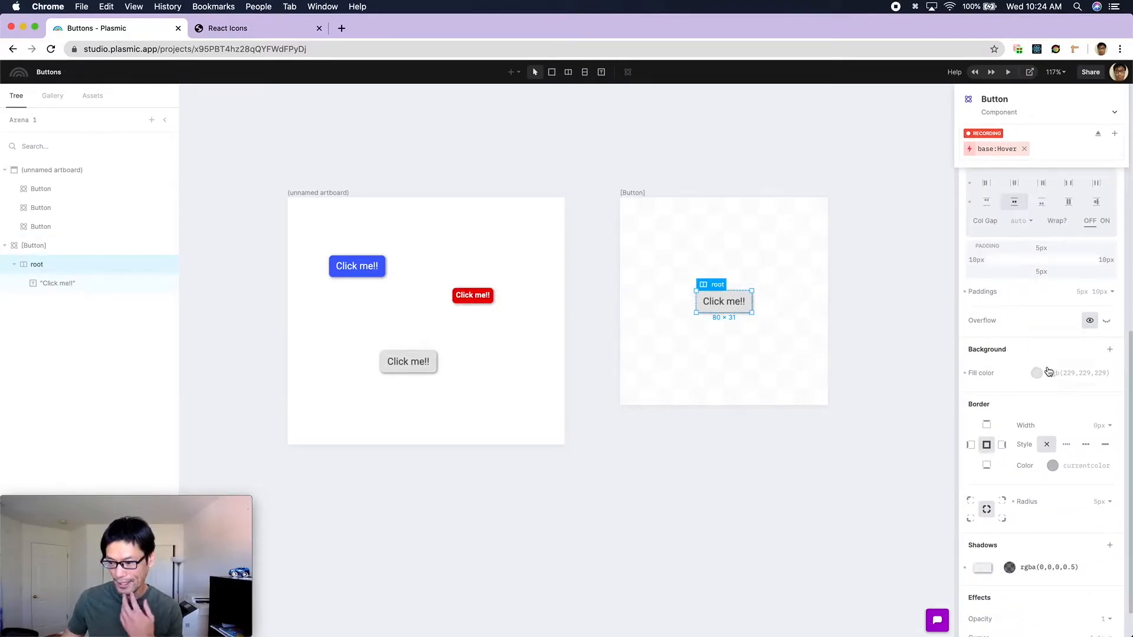
click(1048, 372)
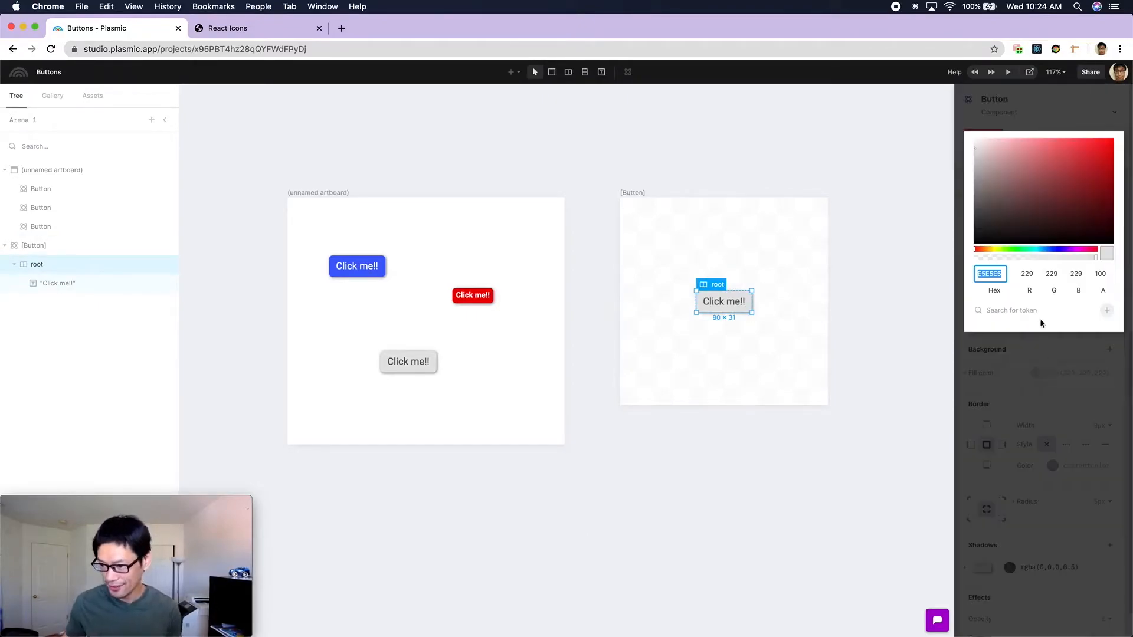
click(975, 144)
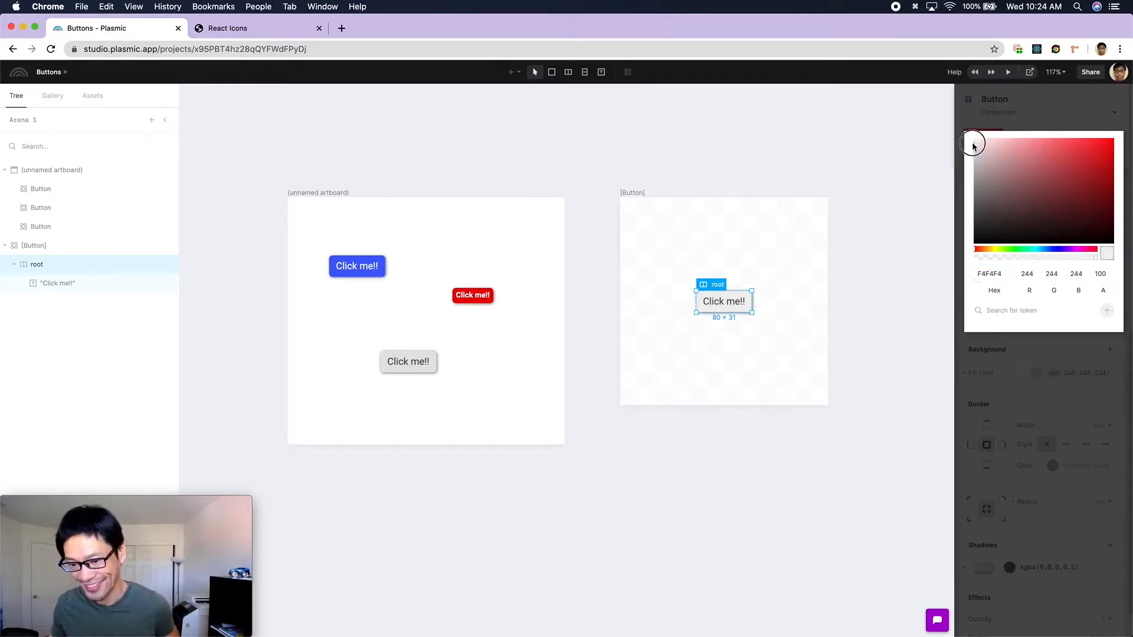
click(1052, 359)
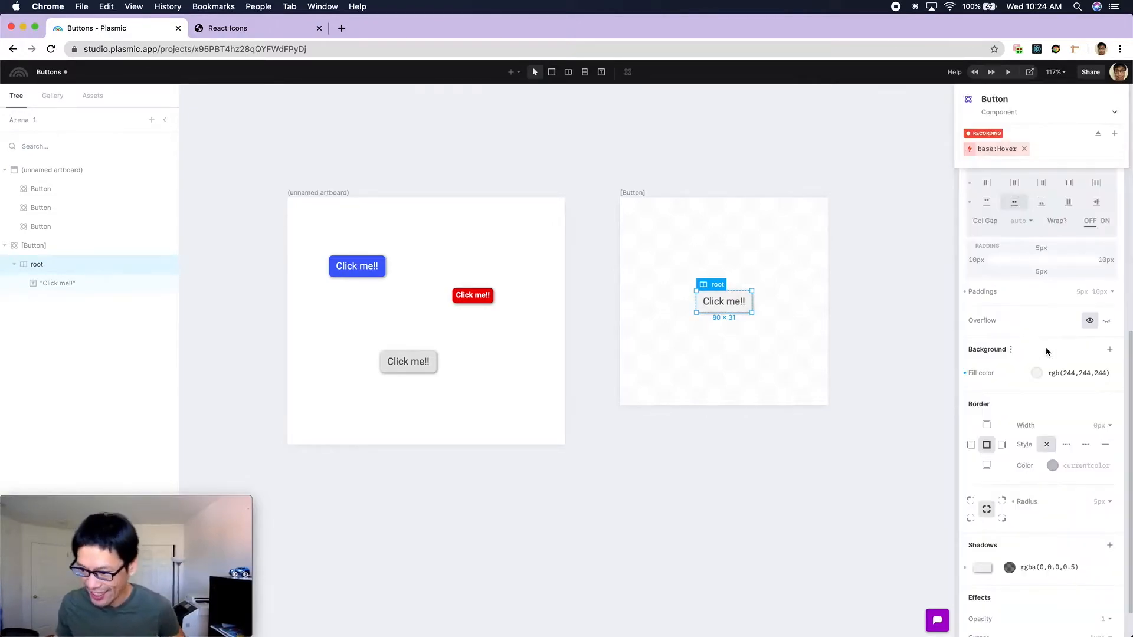
Step: Add a Pressed interaction variant to the base variant of the Button component
scroll(1053, 348, up, 3)
scroll(1054, 357, up, 10)
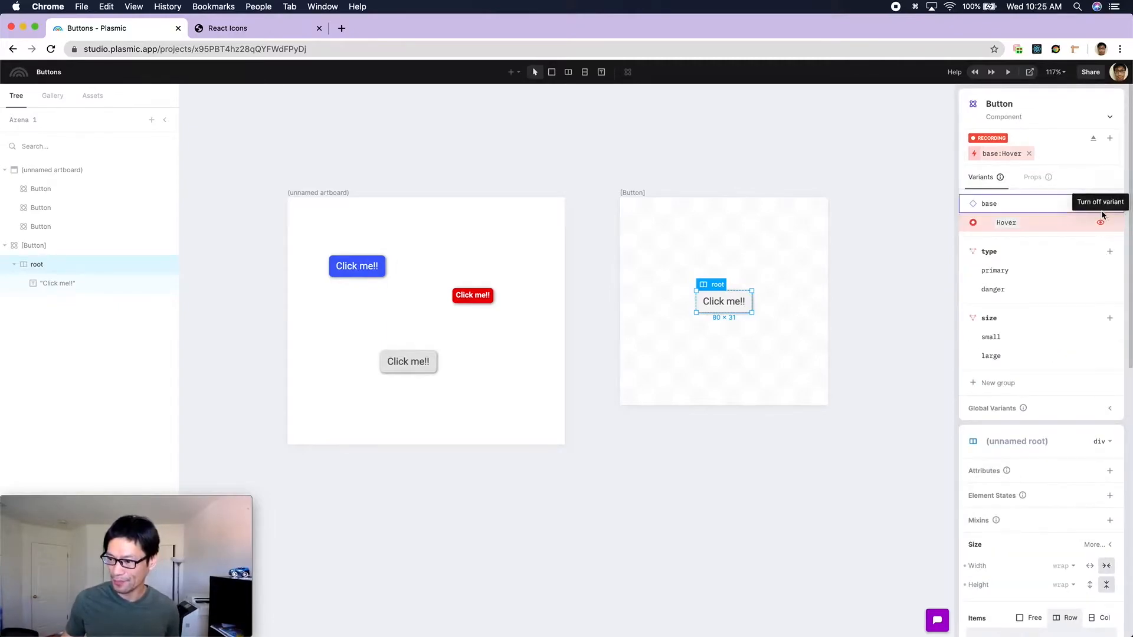
click(1098, 205)
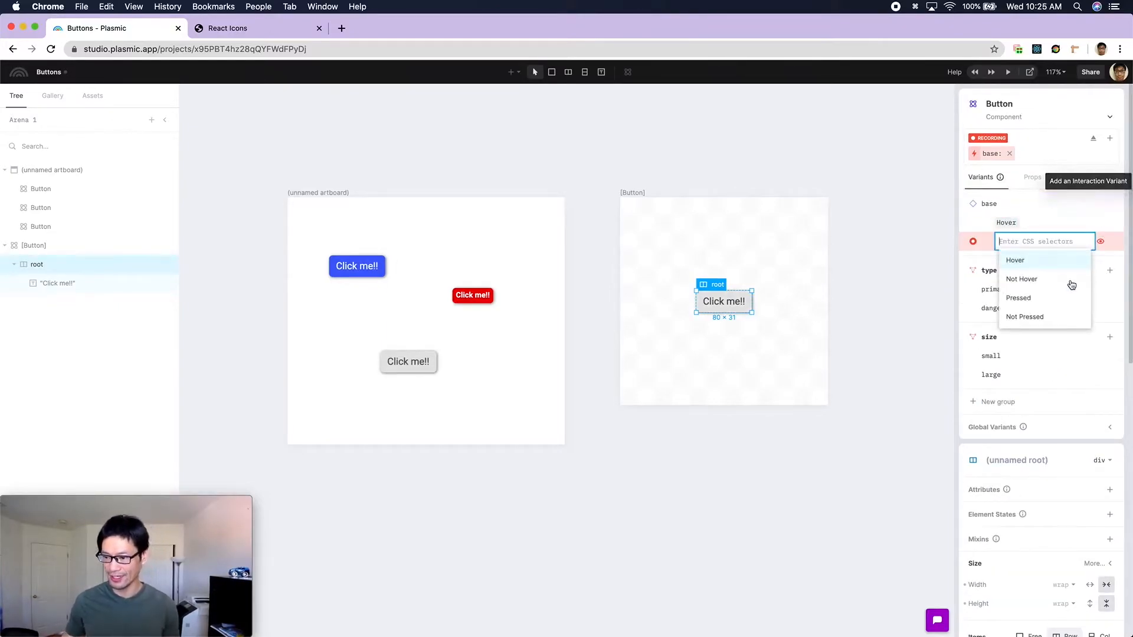
click(1056, 296)
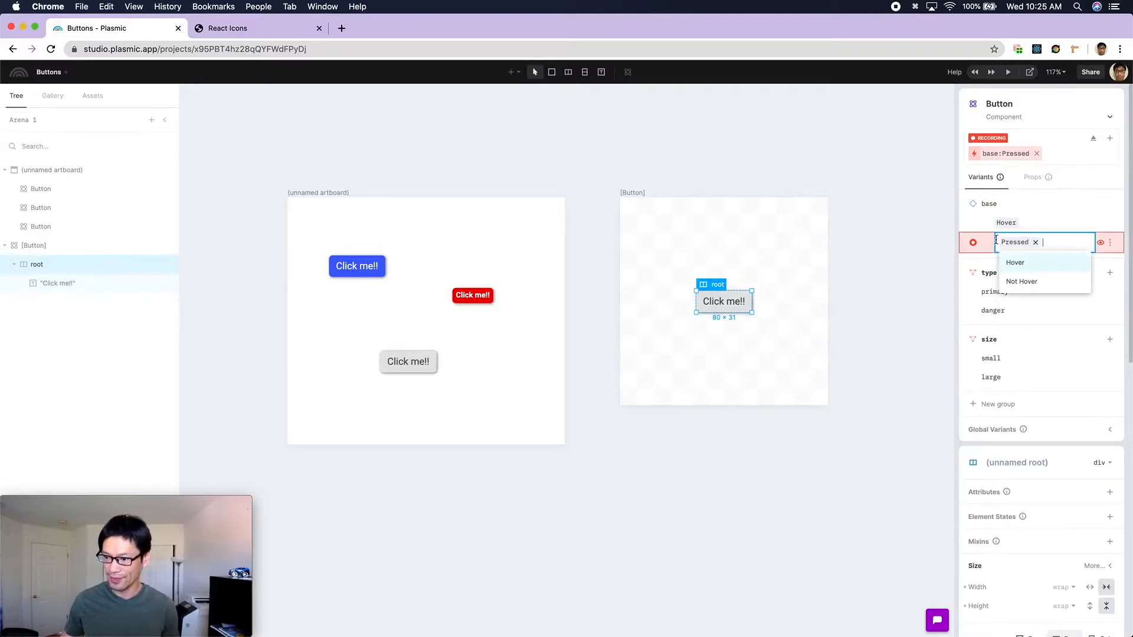
key(Escape)
Step: Darken the root element's fill color to rgb(202,202,202) for the base Pressed variant
scroll(1054, 335, down, 10)
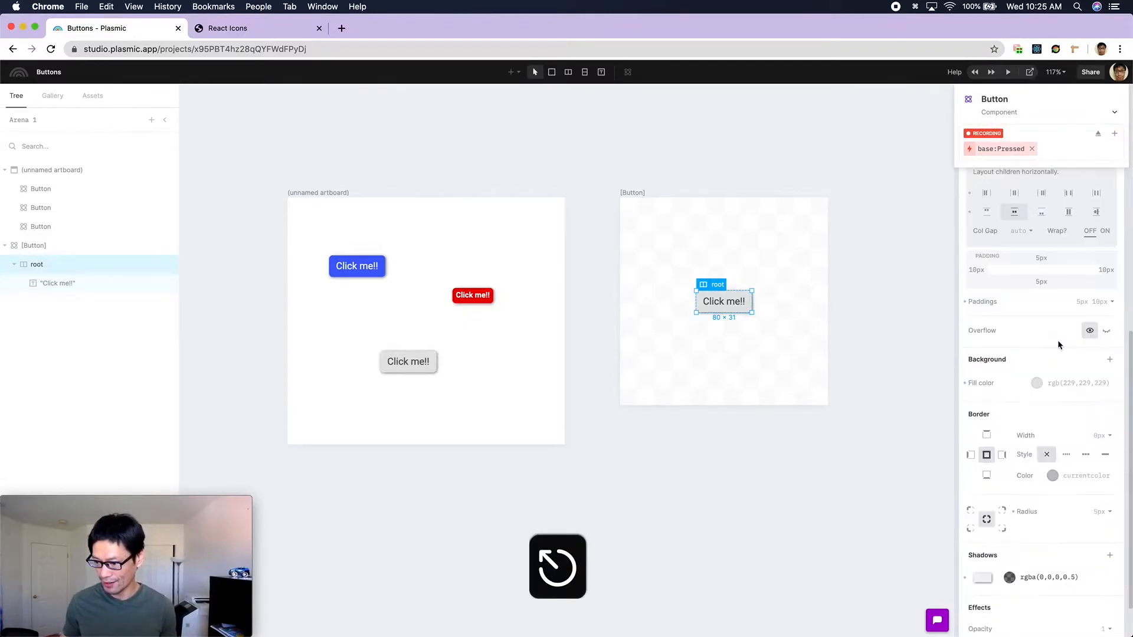
click(1057, 368)
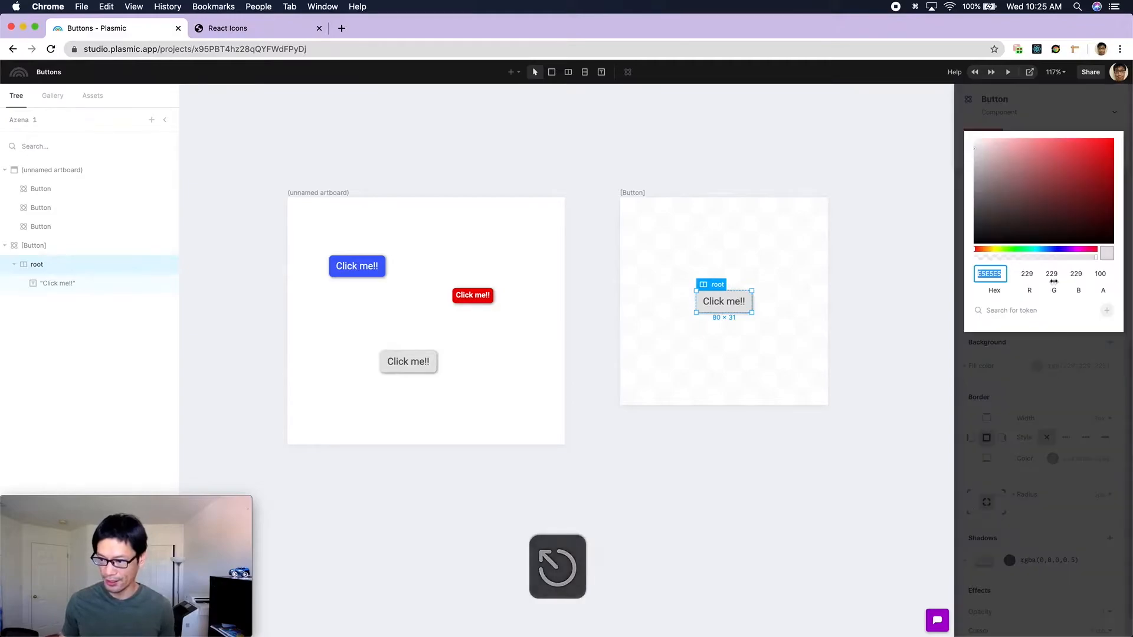
click(971, 159)
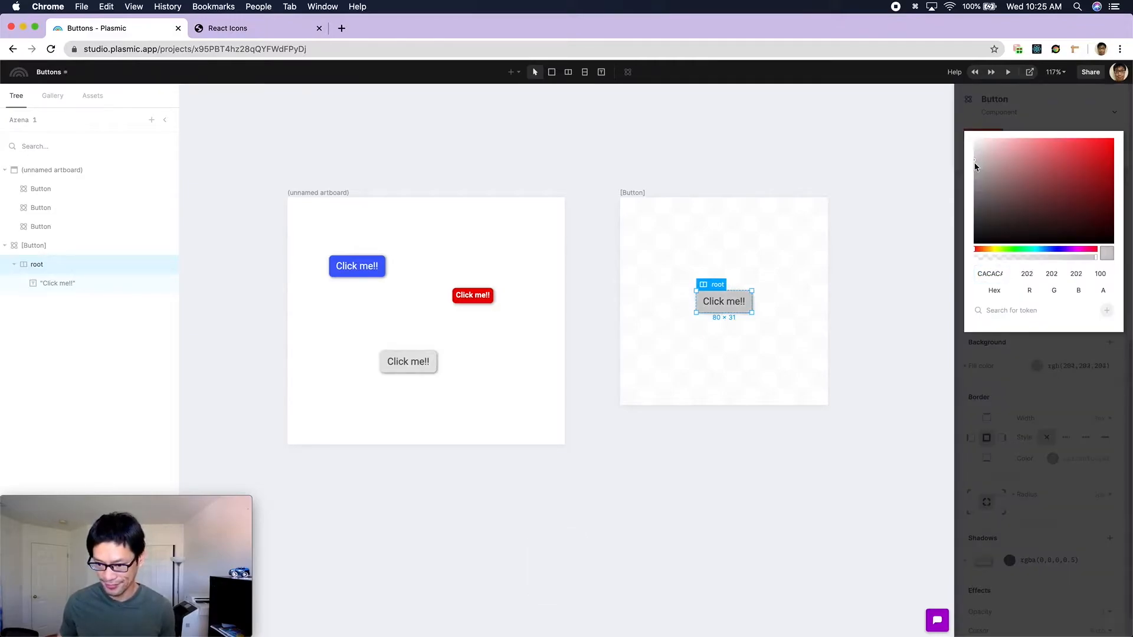
click(1018, 345)
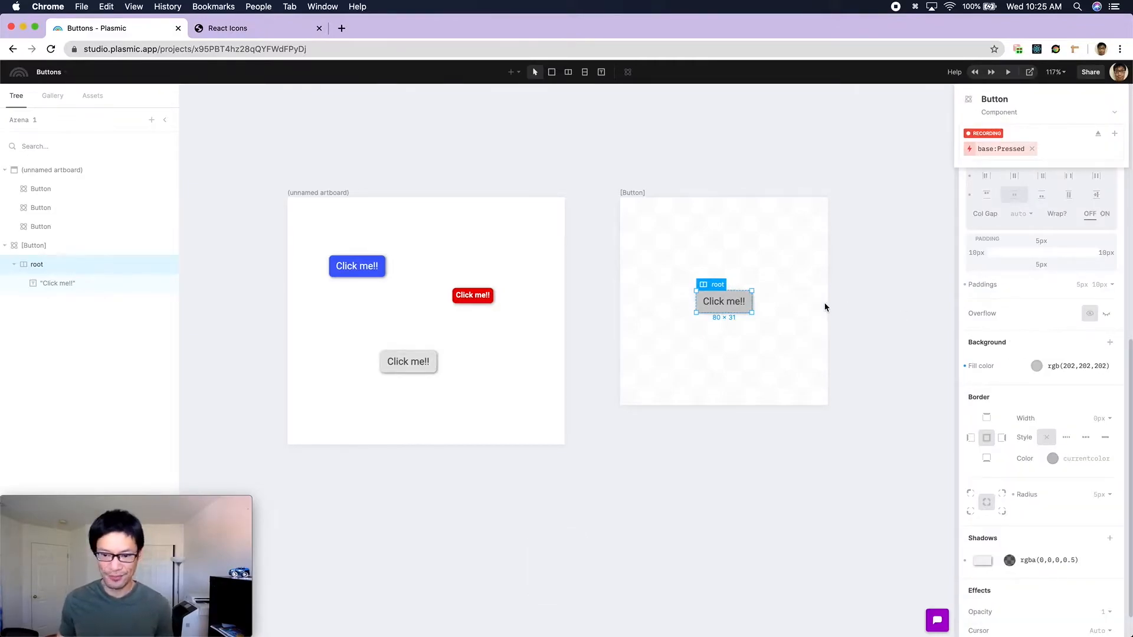
Step: Run the unnamed artboard in live mode, test the gray button's hover and pressed states, and return to the editor
click(544, 341)
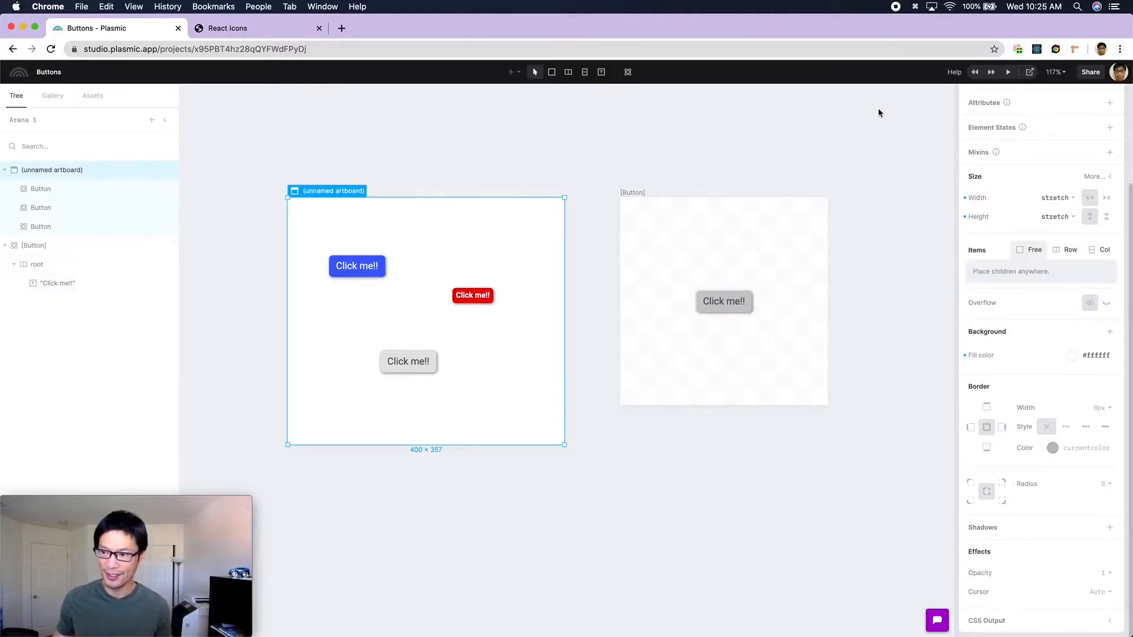
click(1007, 71)
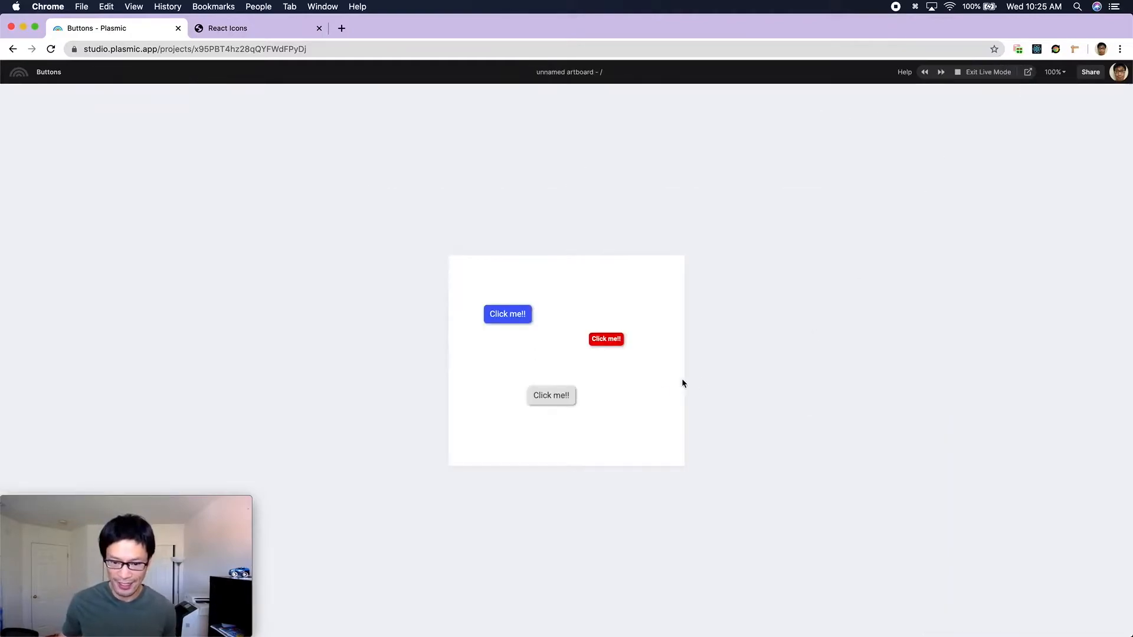
click(566, 396)
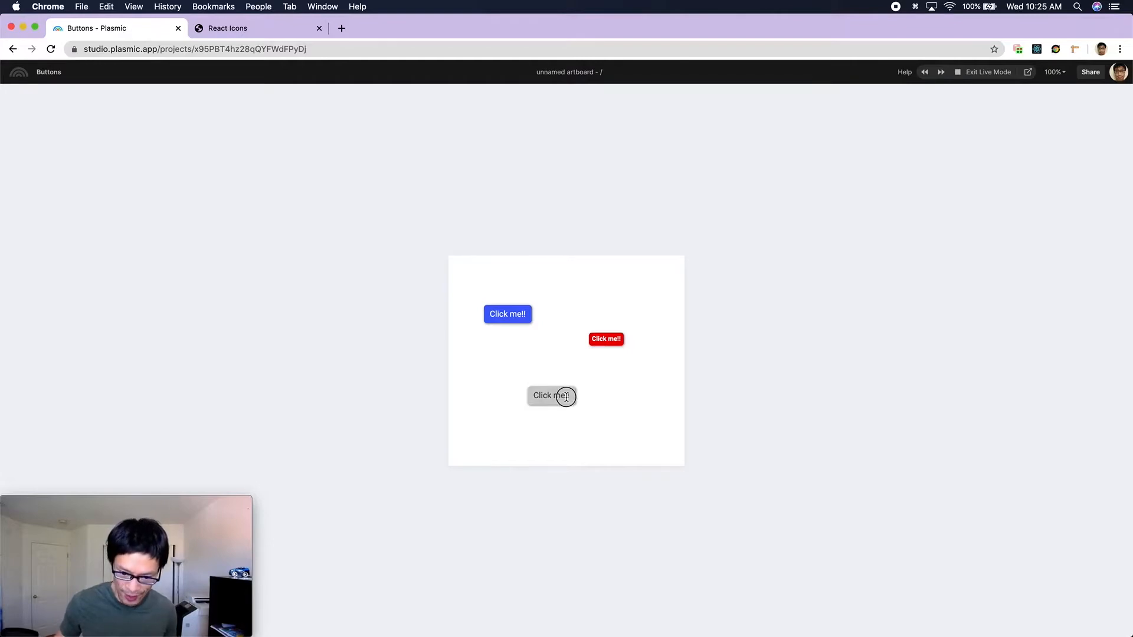
click(565, 397)
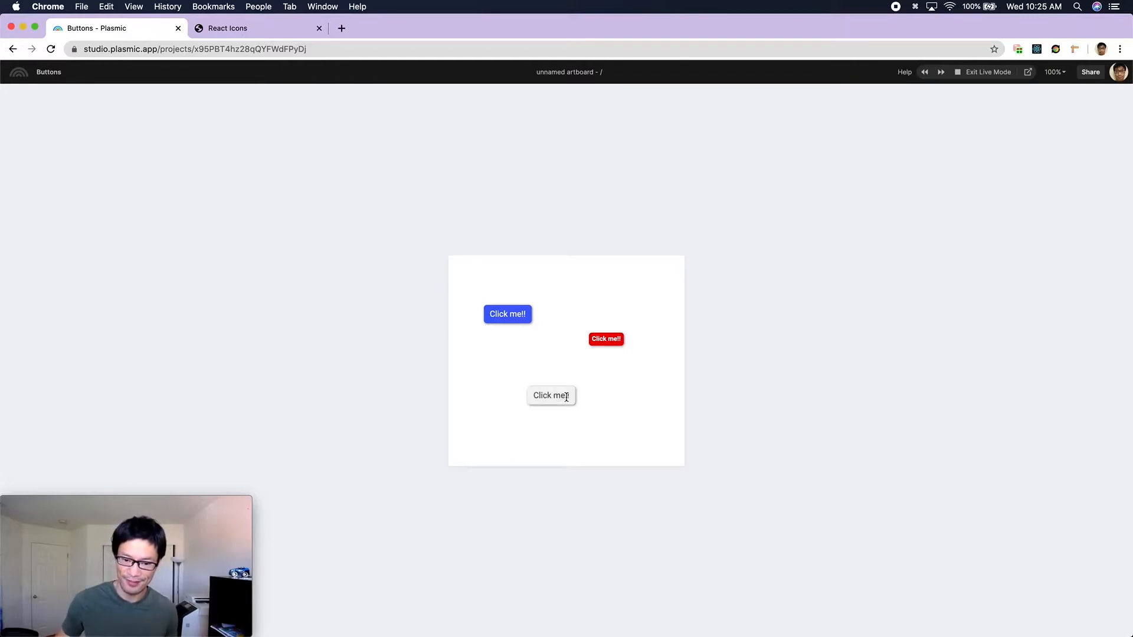
click(560, 395)
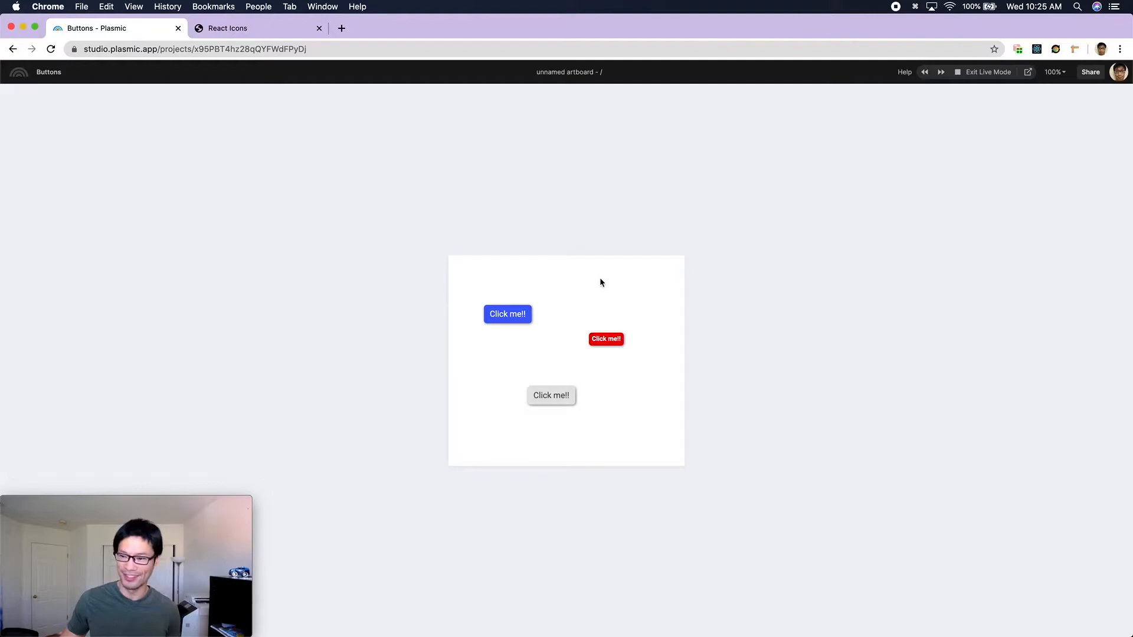
click(974, 74)
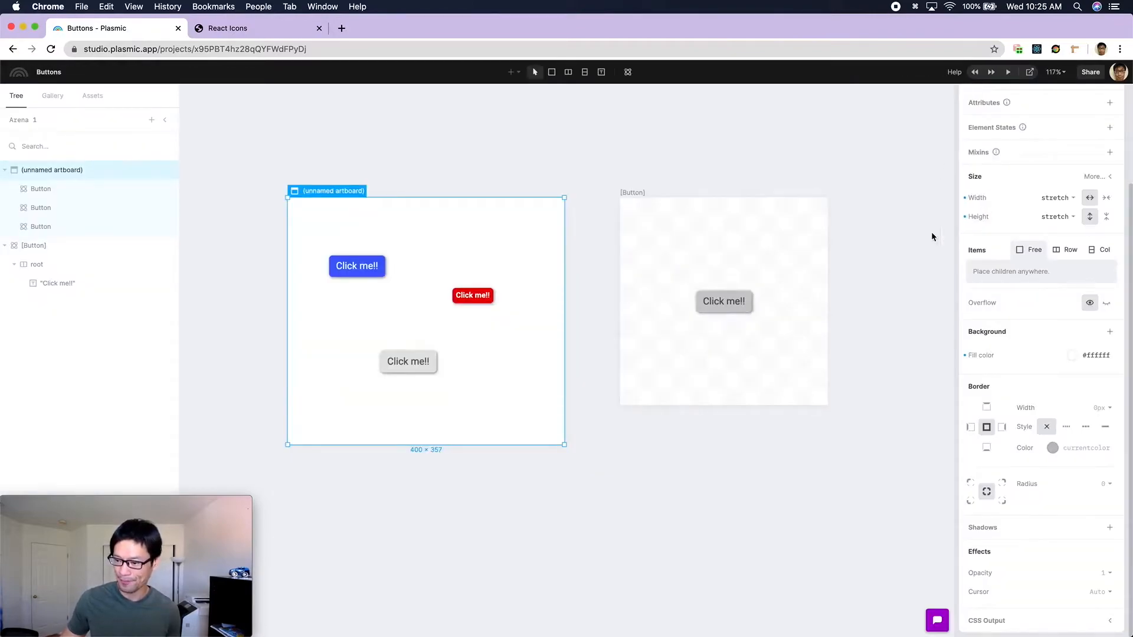
Step: Add a Hover interaction variant to the primary type variant of the Button component
click(797, 264)
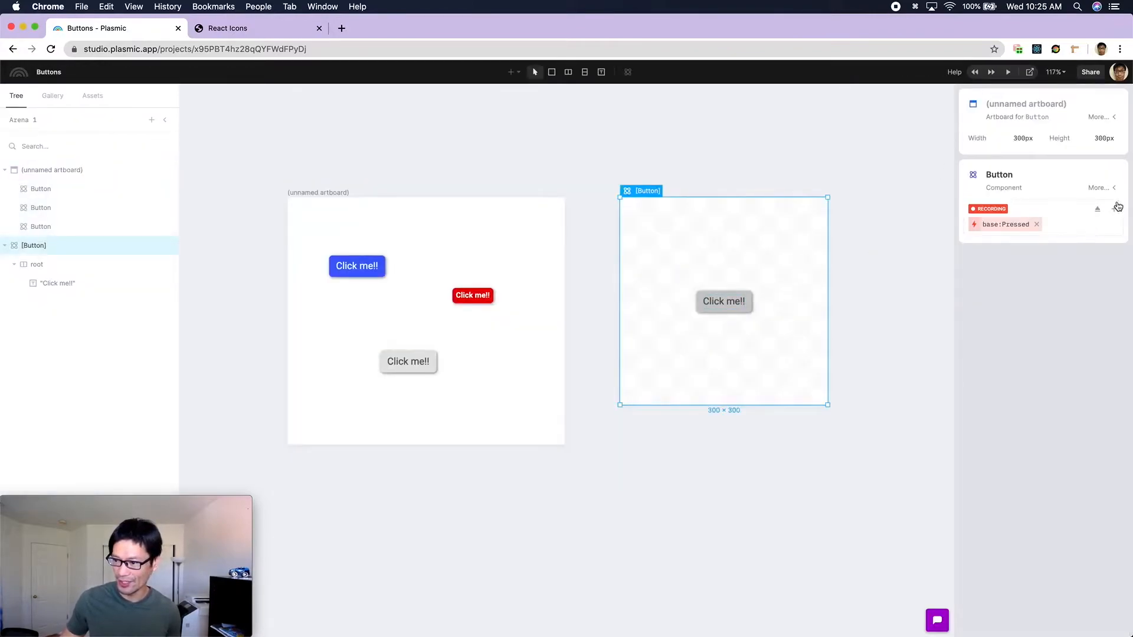
click(1097, 188)
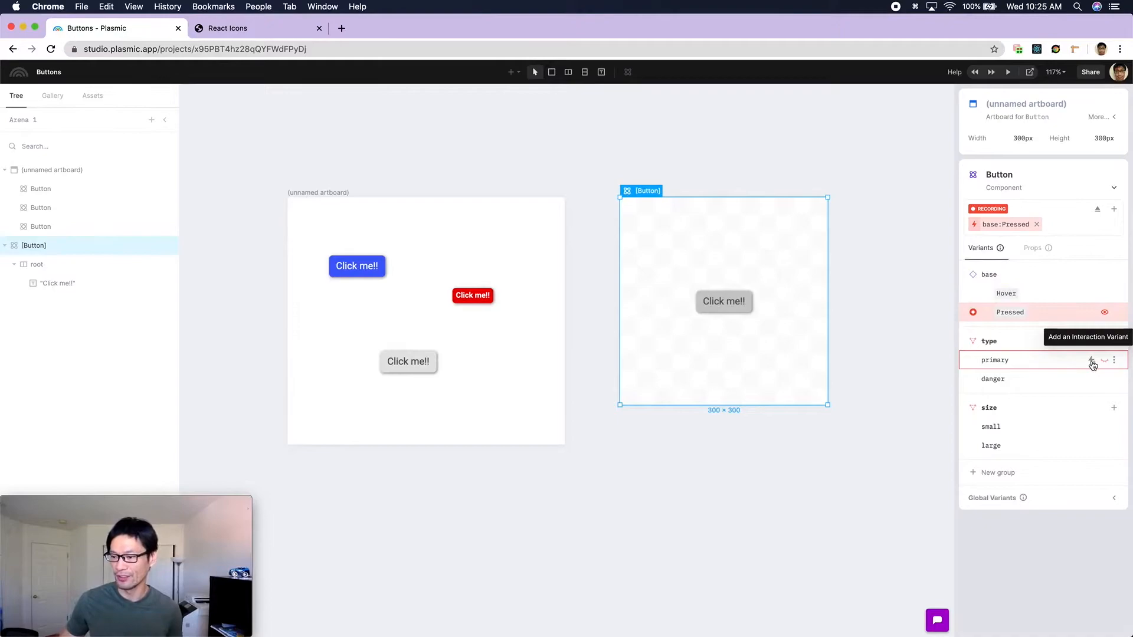
click(1090, 361)
text(hover)
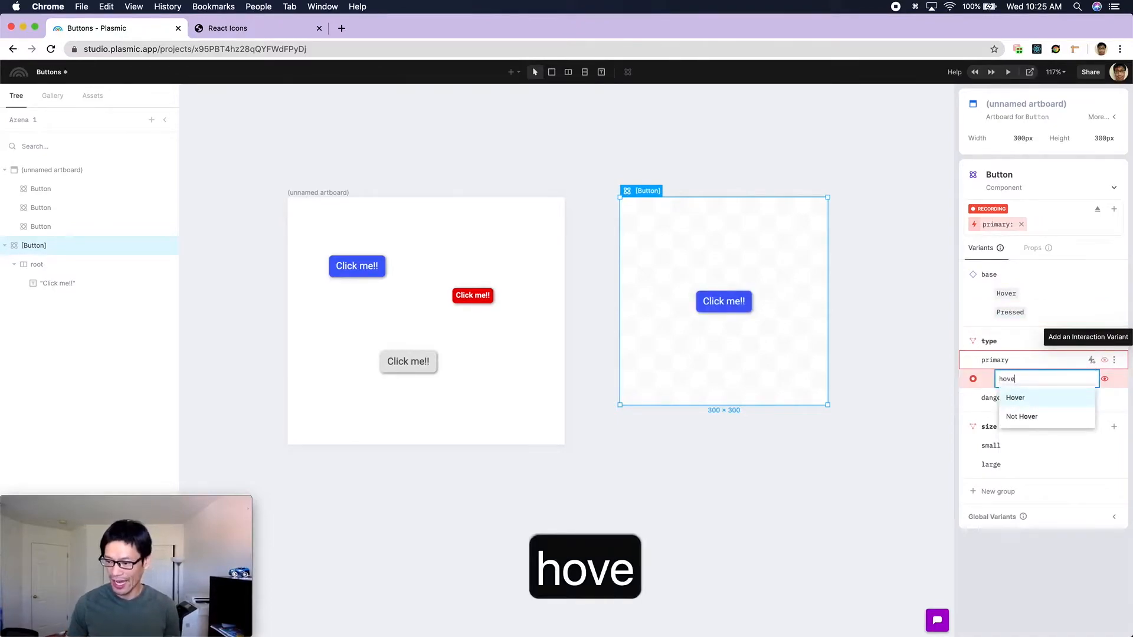
key(Return)
key(Return)
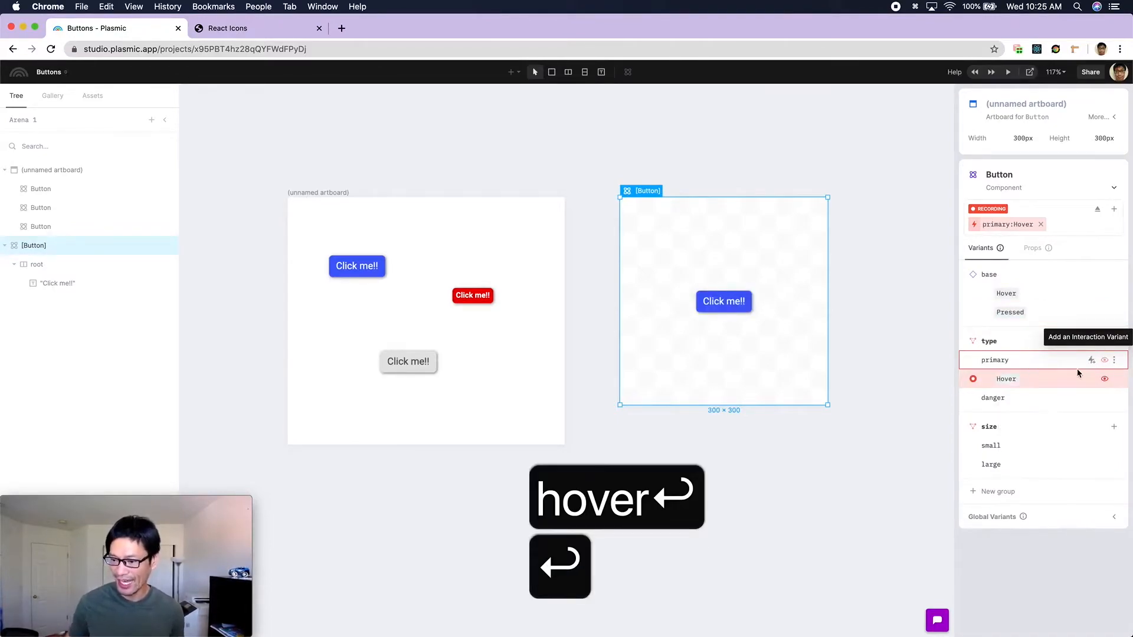
Step: Set the root element's fill color to a lighter blue, about rgb(94,127,249), for the primary Hover variant
click(746, 307)
scroll(1053, 335, down, 10)
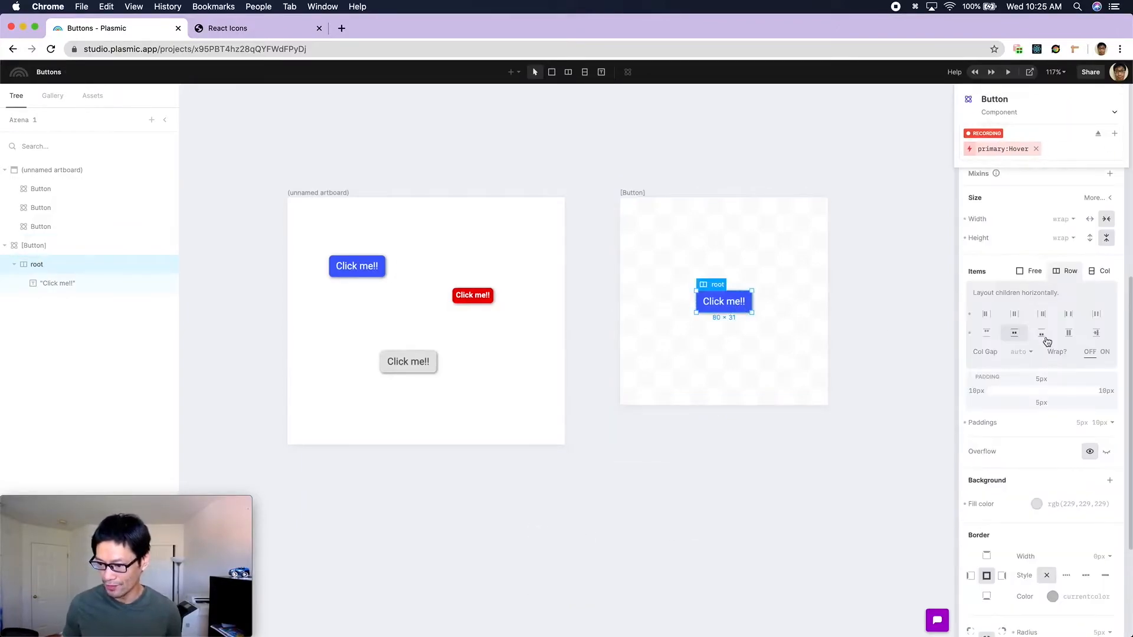
click(1037, 404)
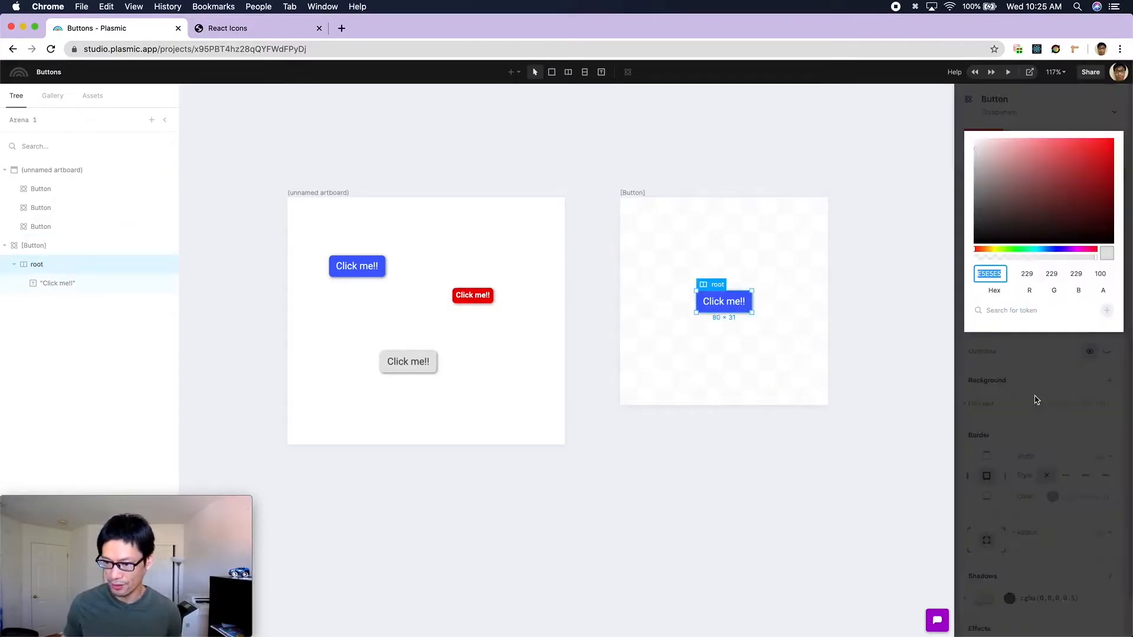
click(1061, 249)
click(1052, 249)
click(1074, 145)
drag(1074, 145, 1060, 141)
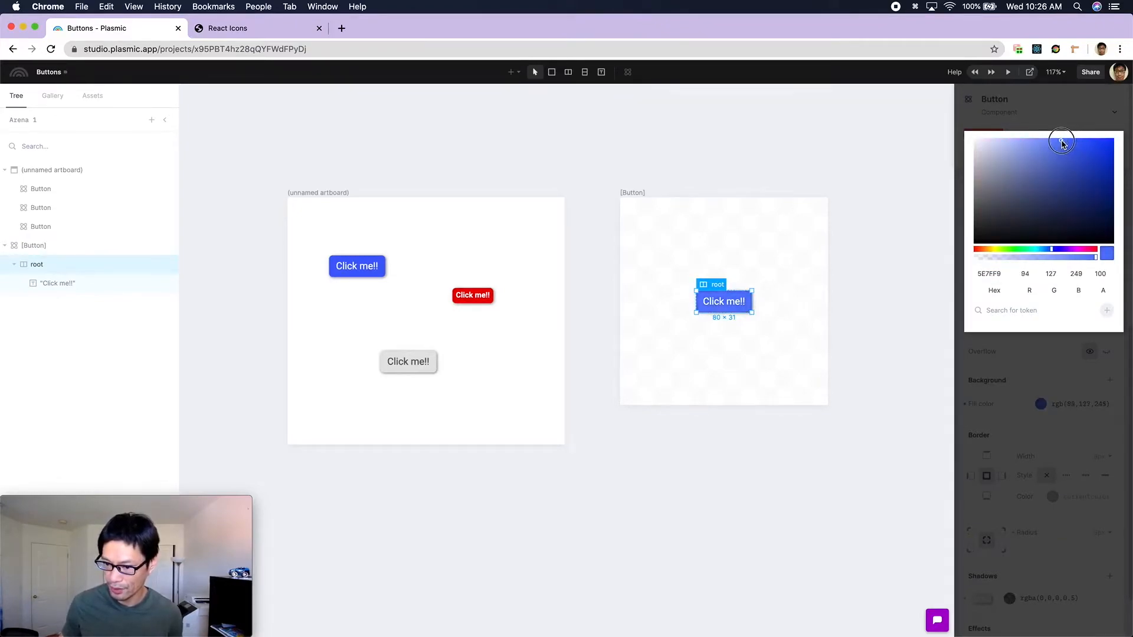
click(1062, 123)
Step: Add a Pressed interaction variant to the primary type variant of the Button component
scroll(1054, 187, up, 7)
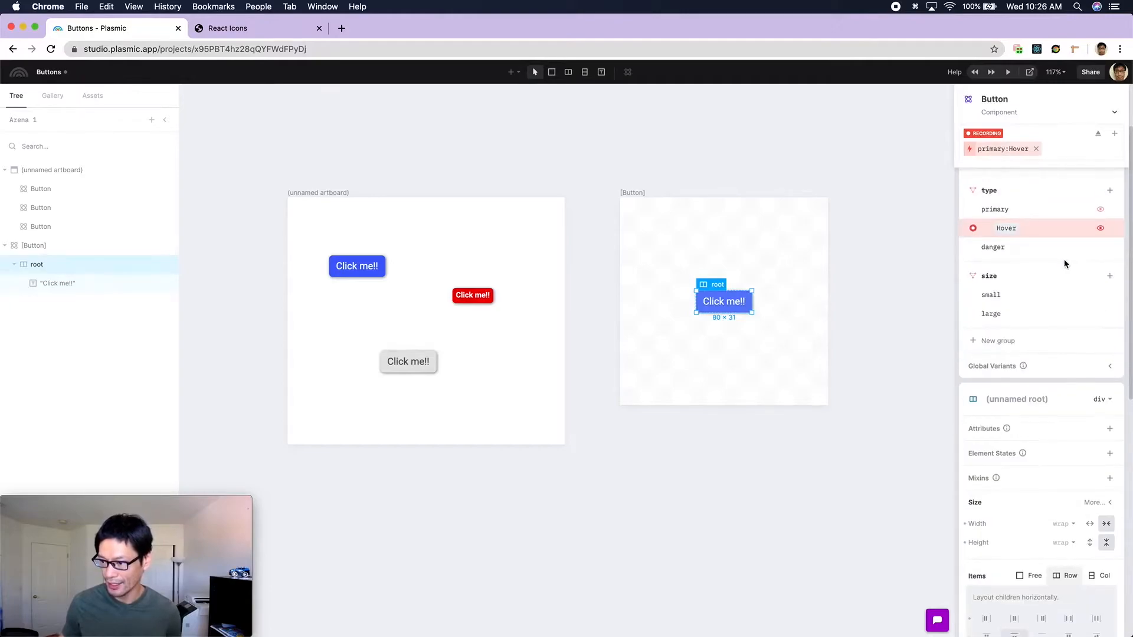
click(1088, 210)
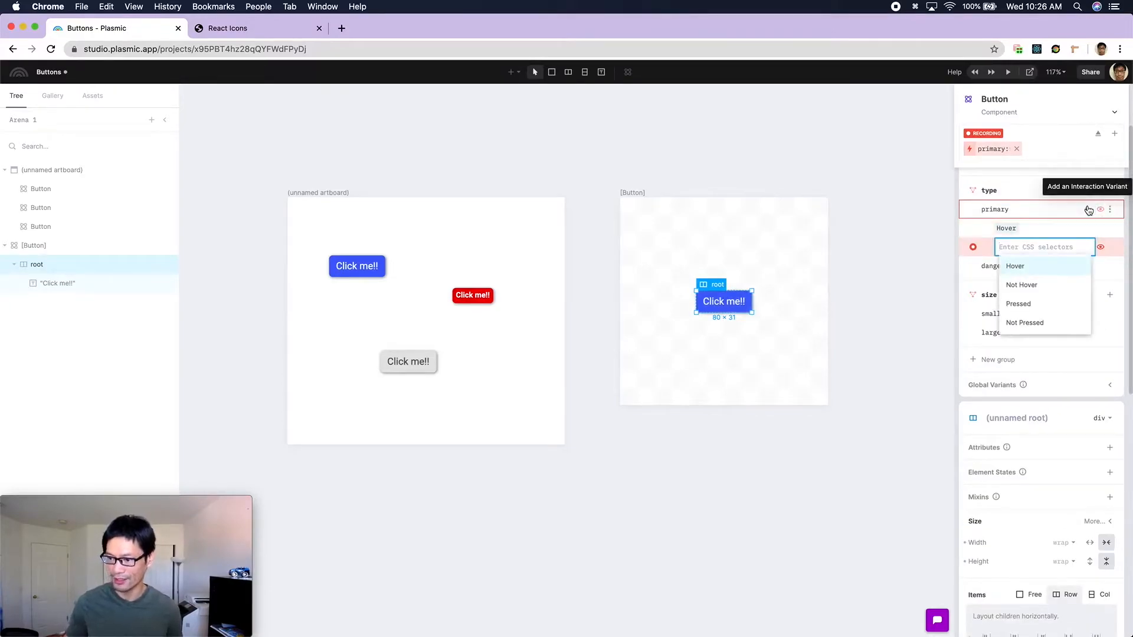
text(pre)
key(Return)
key(Return)
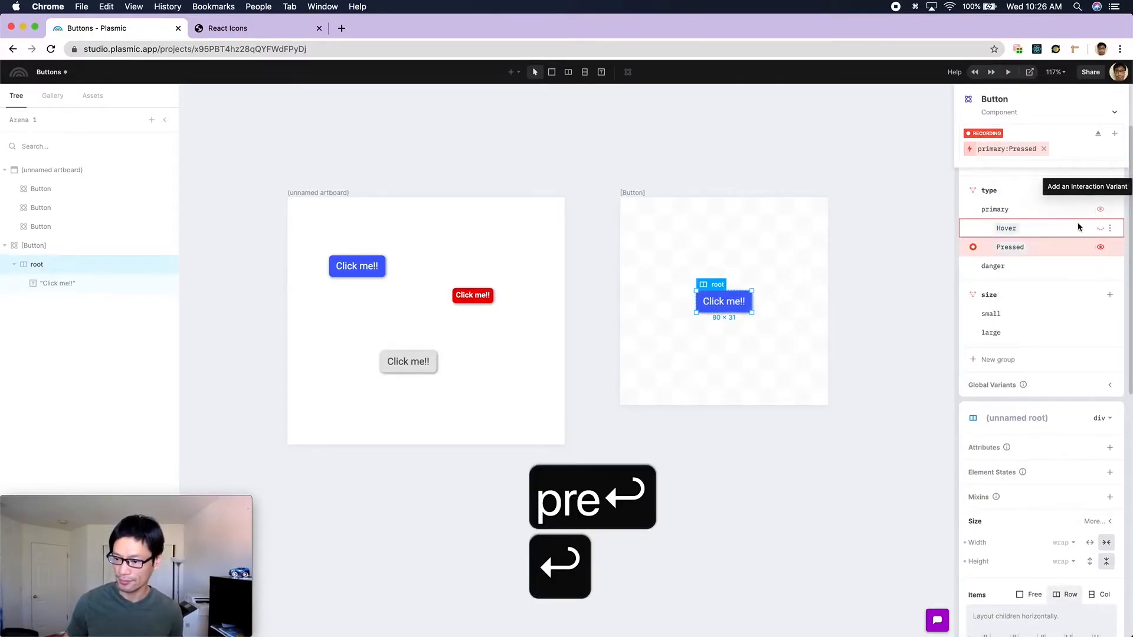
Step: Set the root element's fill color to dark blue rgb(4,11,194) for the primary Pressed variant
scroll(1078, 298, down, 6)
click(1075, 504)
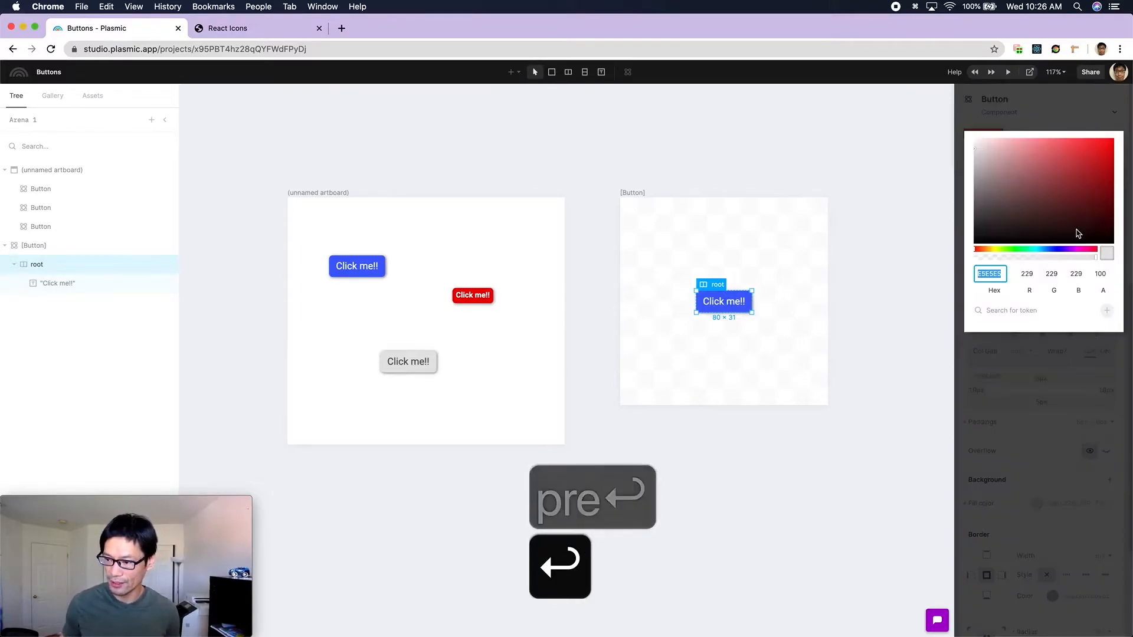
drag(1098, 185, 1108, 160)
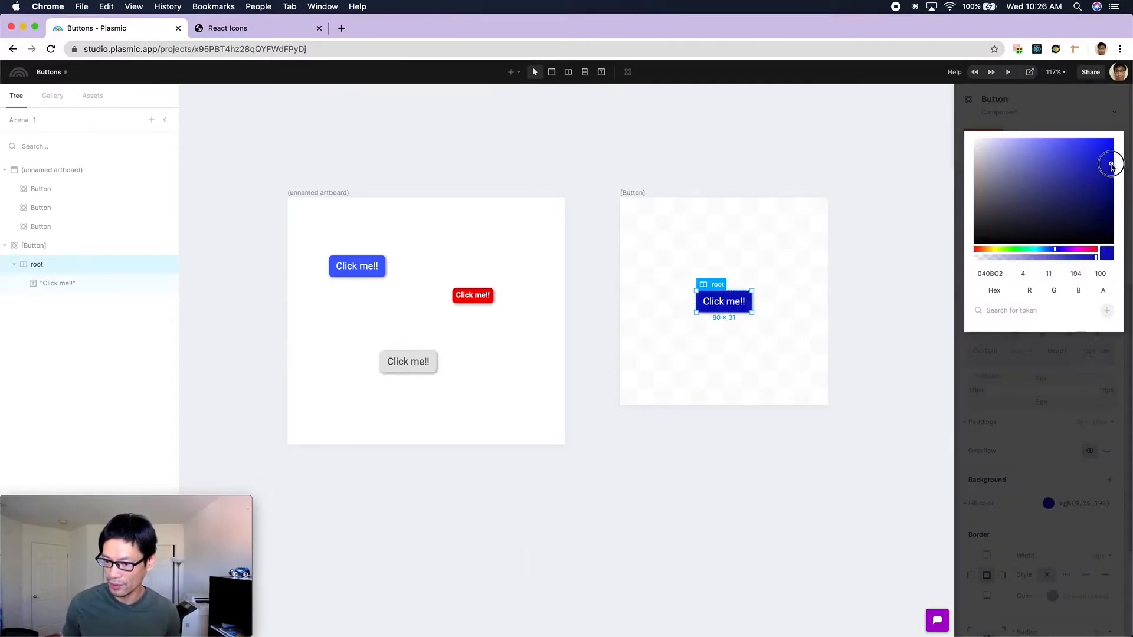
click(1079, 352)
Step: Run the unnamed artboard in live mode, test the blue and gray buttons' interaction states, and return to the editor
click(491, 351)
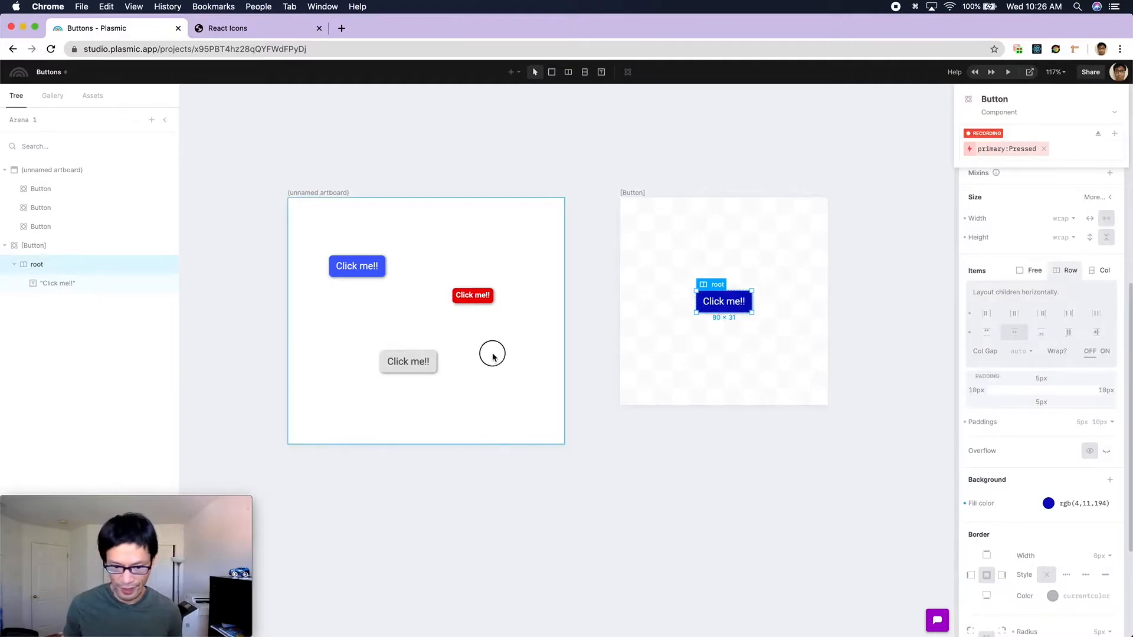
click(1007, 72)
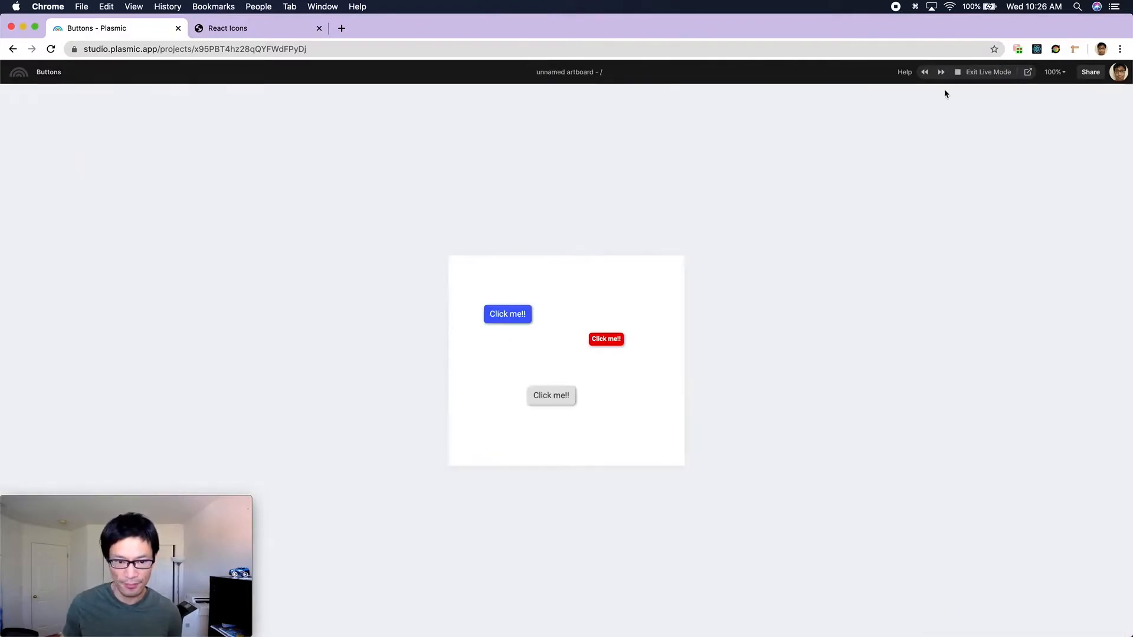
click(518, 318)
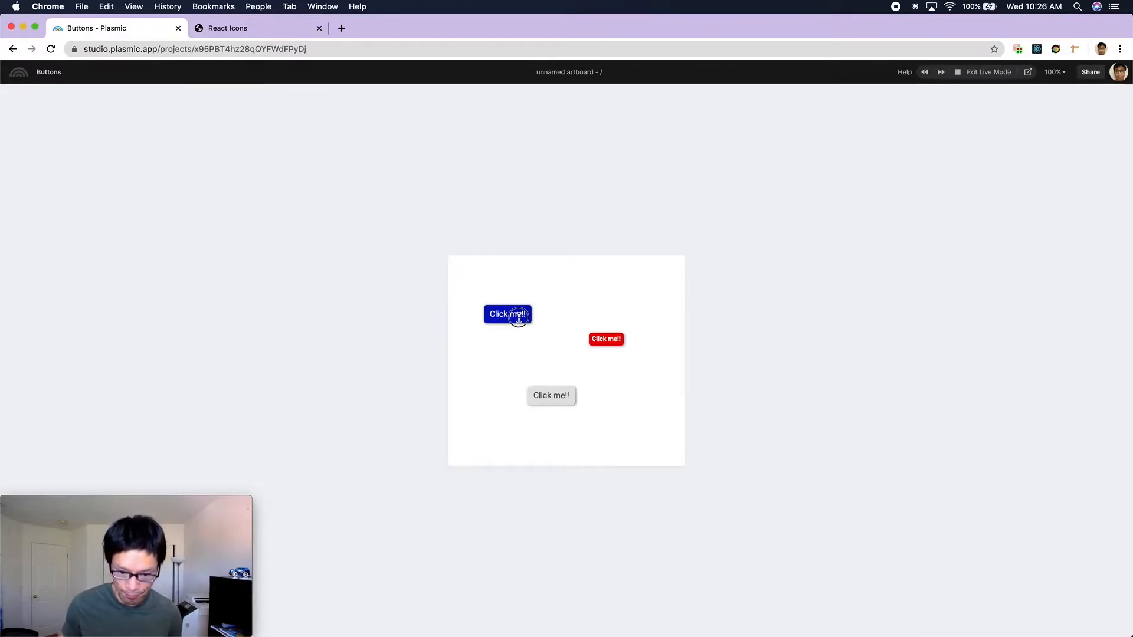
click(519, 317)
click(557, 393)
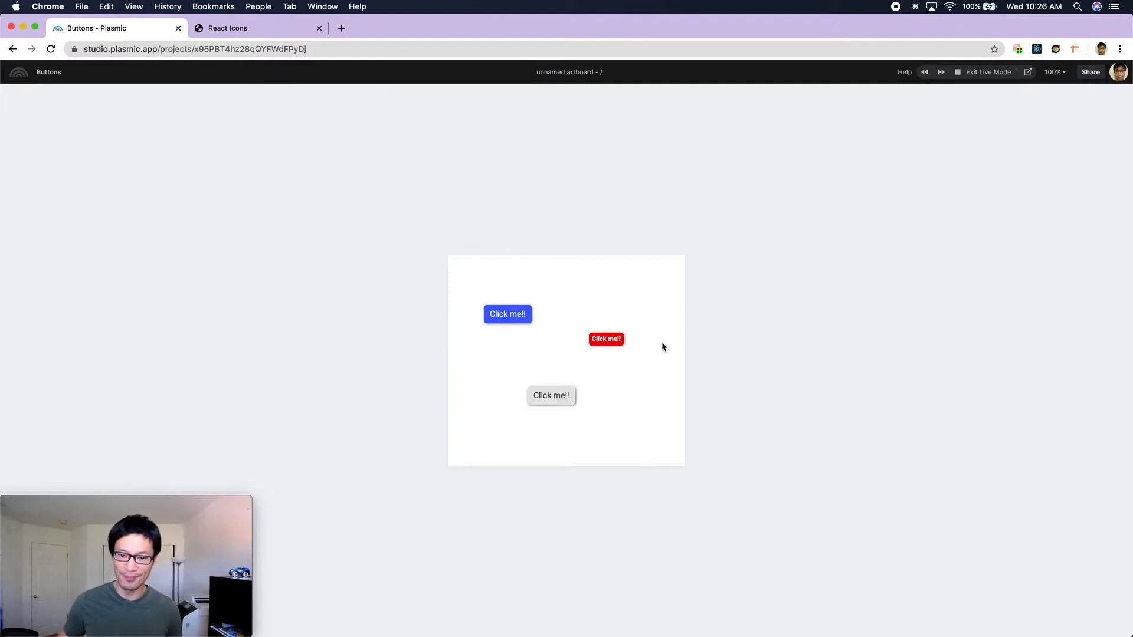
click(994, 76)
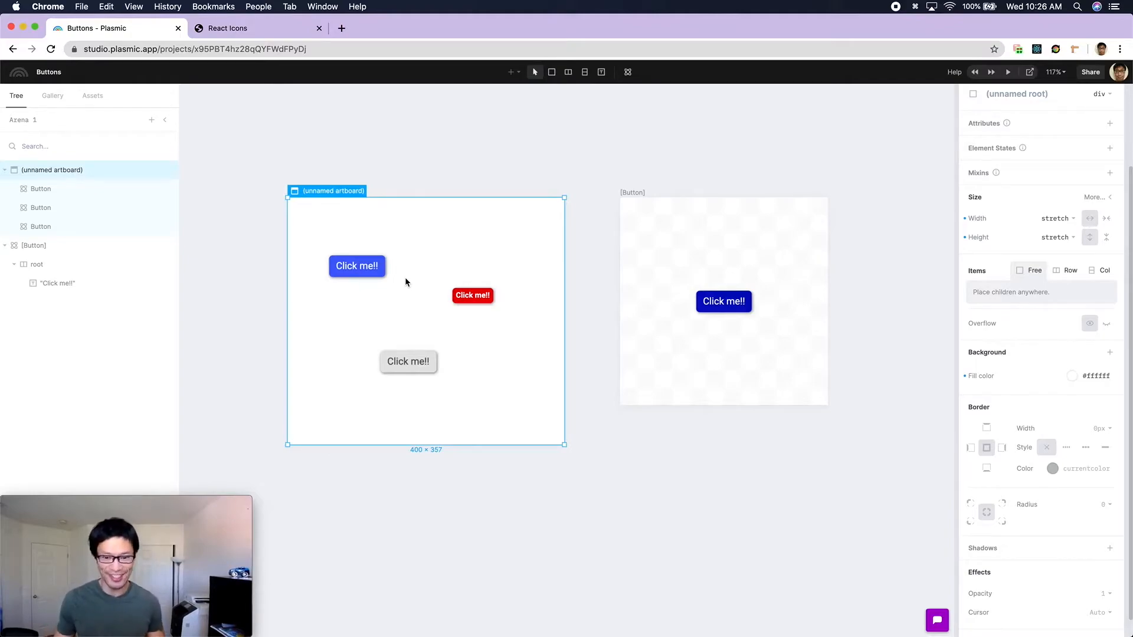
Step: Stop recording the primary Pressed variant on the Button component to return to its base variant
click(372, 272)
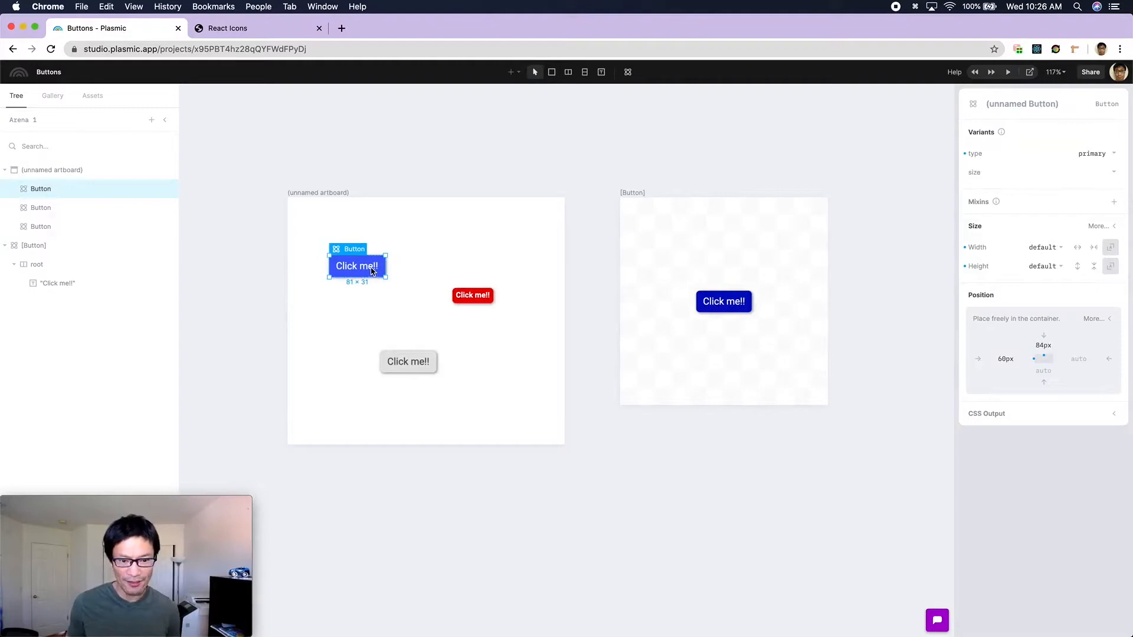
click(401, 293)
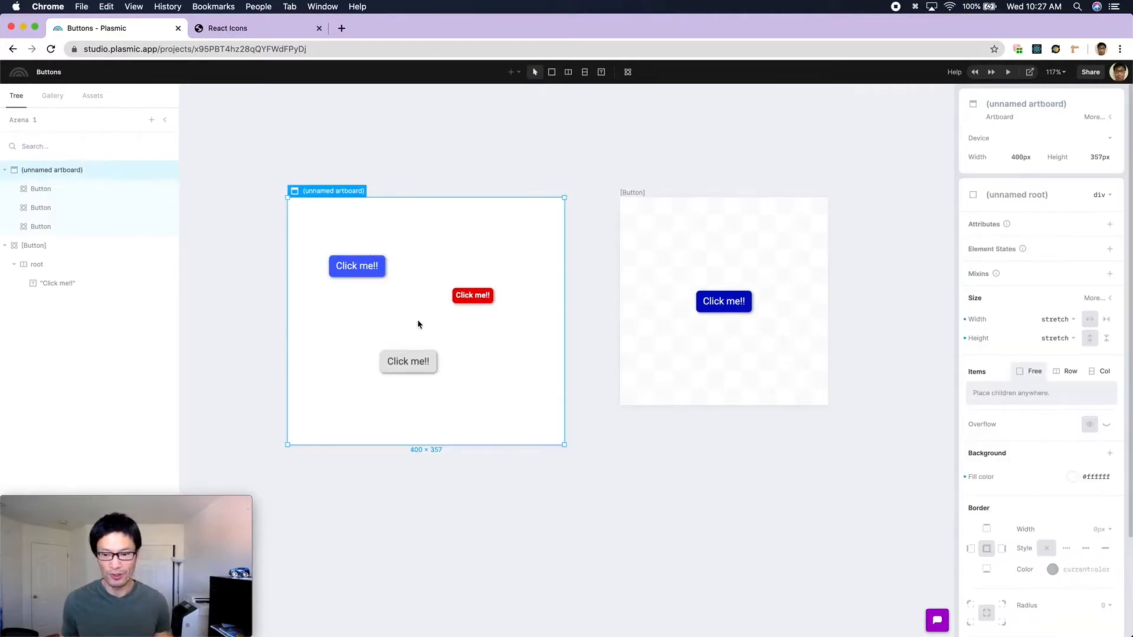
click(783, 246)
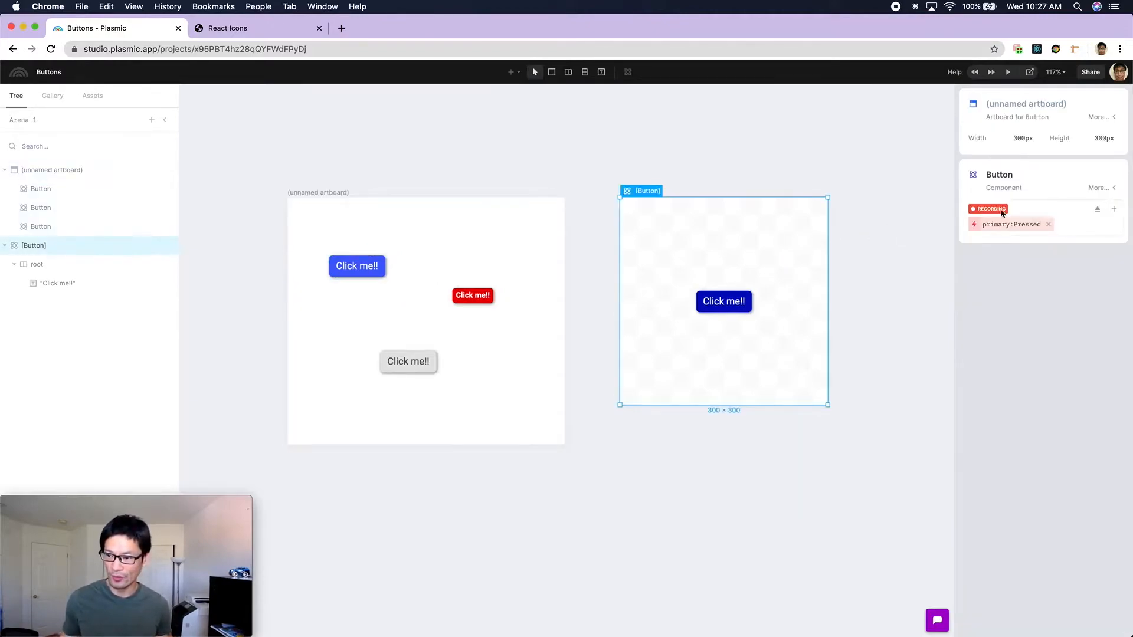
click(1048, 225)
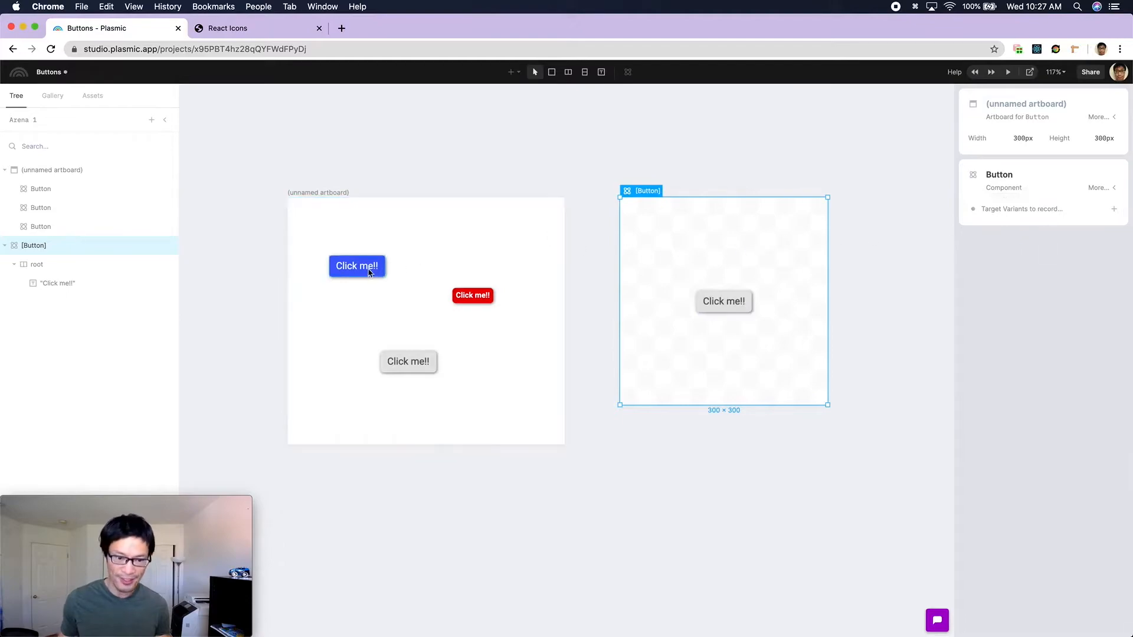
Step: Convert the "Click me!!" text inside the Button component to a slot
click(736, 304)
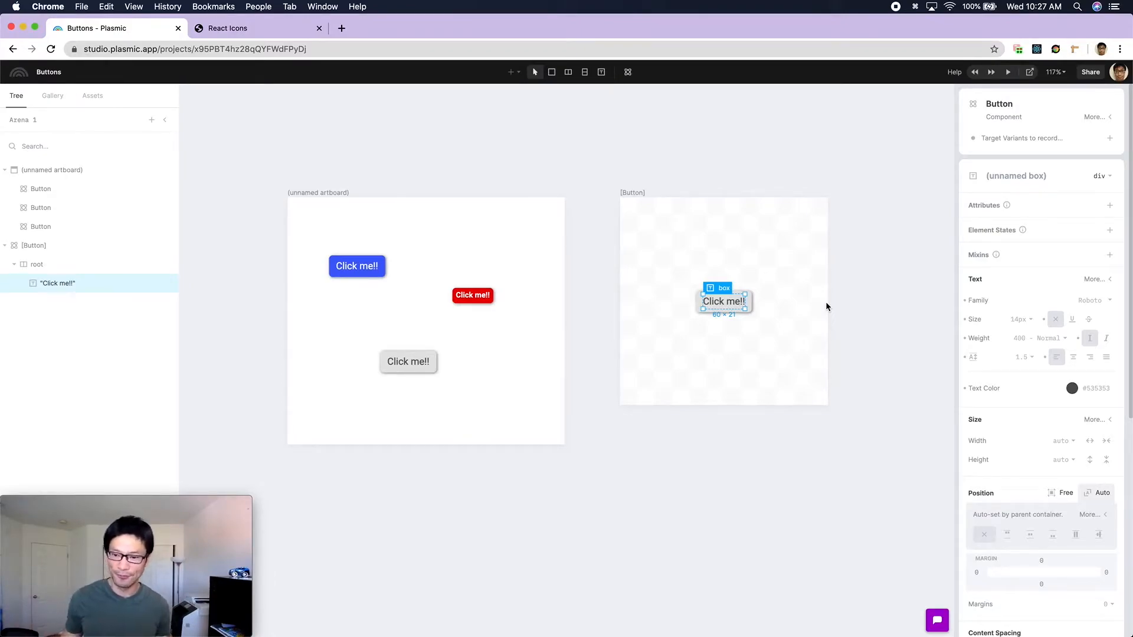
right_click(724, 305)
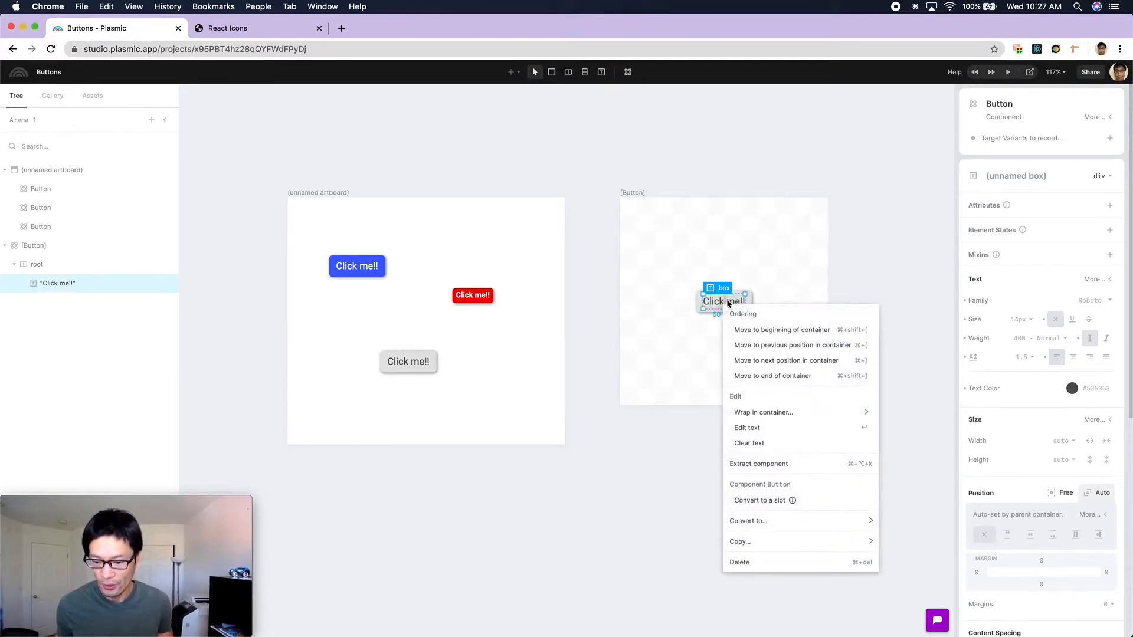
mouse_move(759, 501)
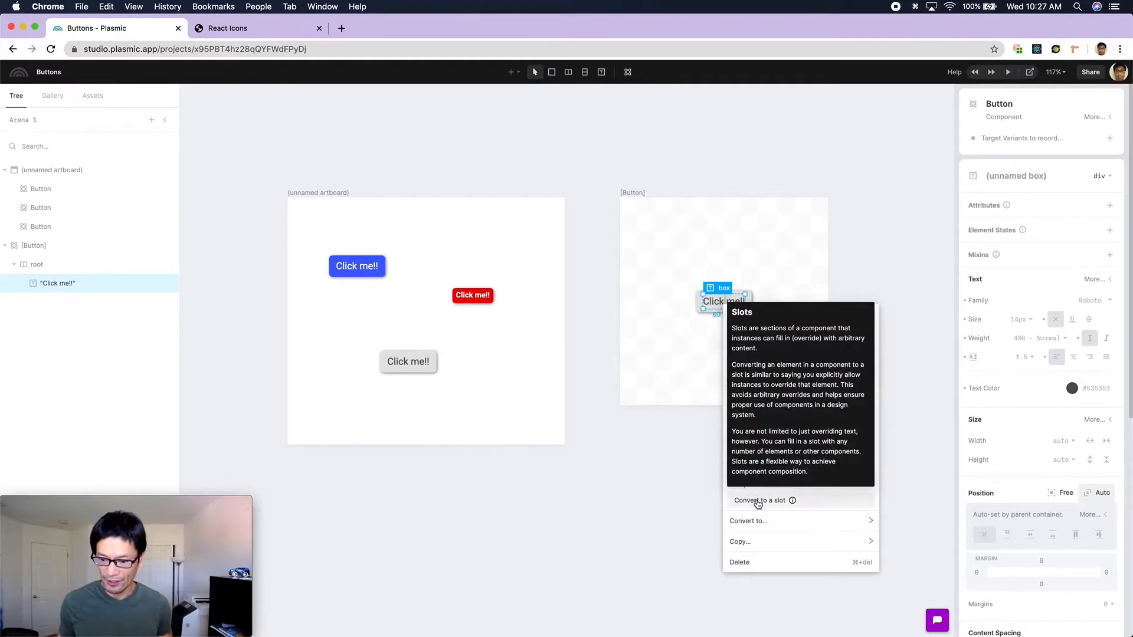
click(758, 502)
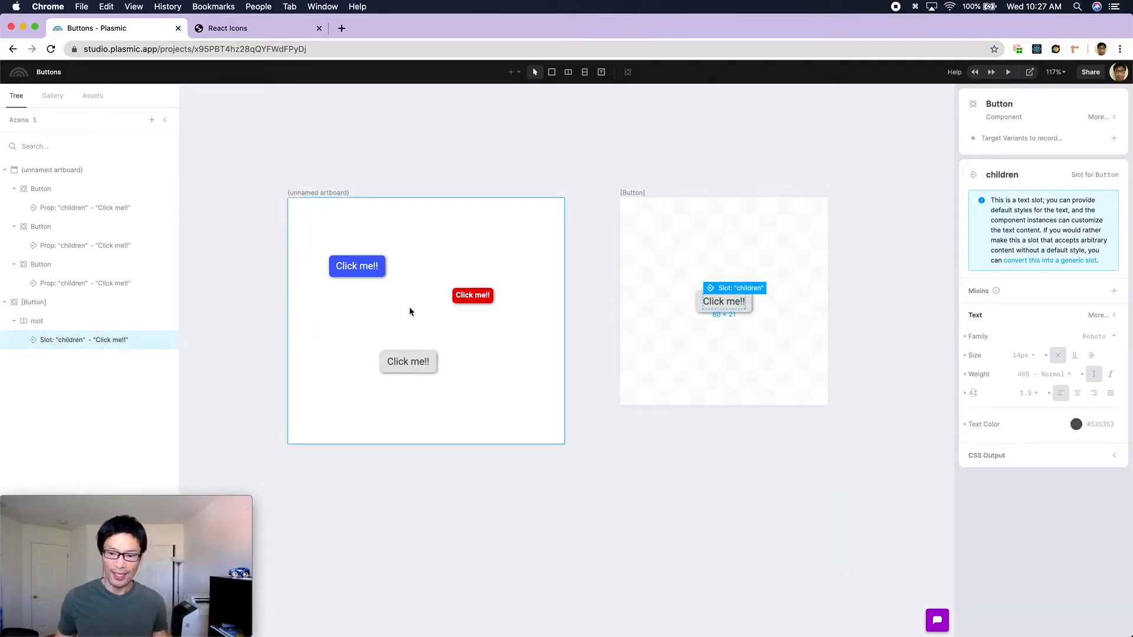
Step: Replace the text in the blue button instance's children slot with "Submit"
click(361, 270)
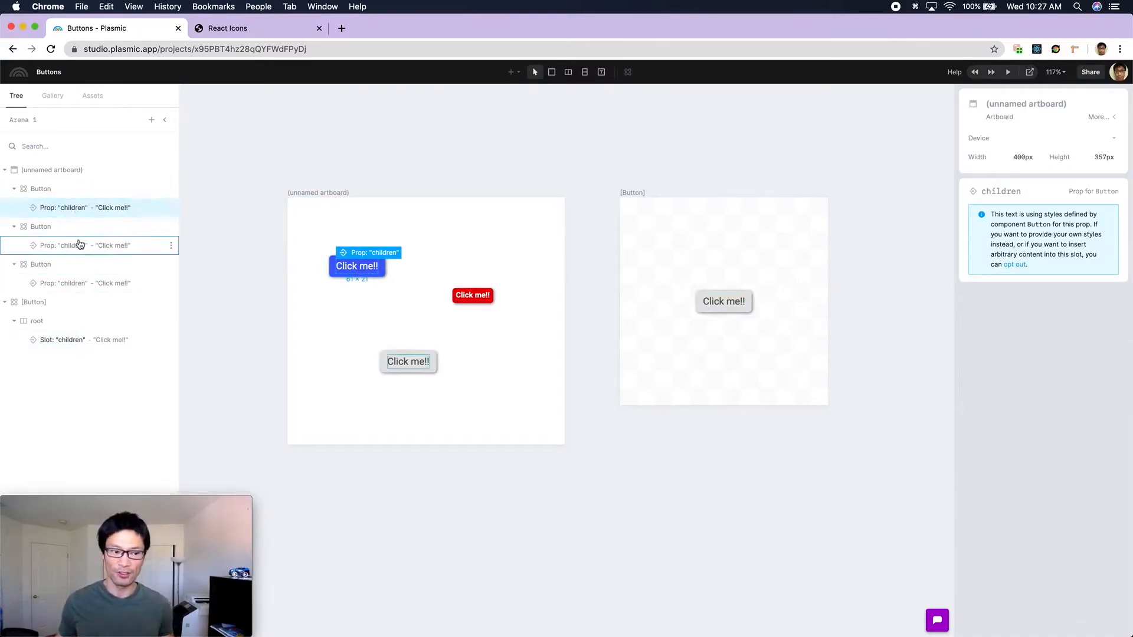
click(358, 268)
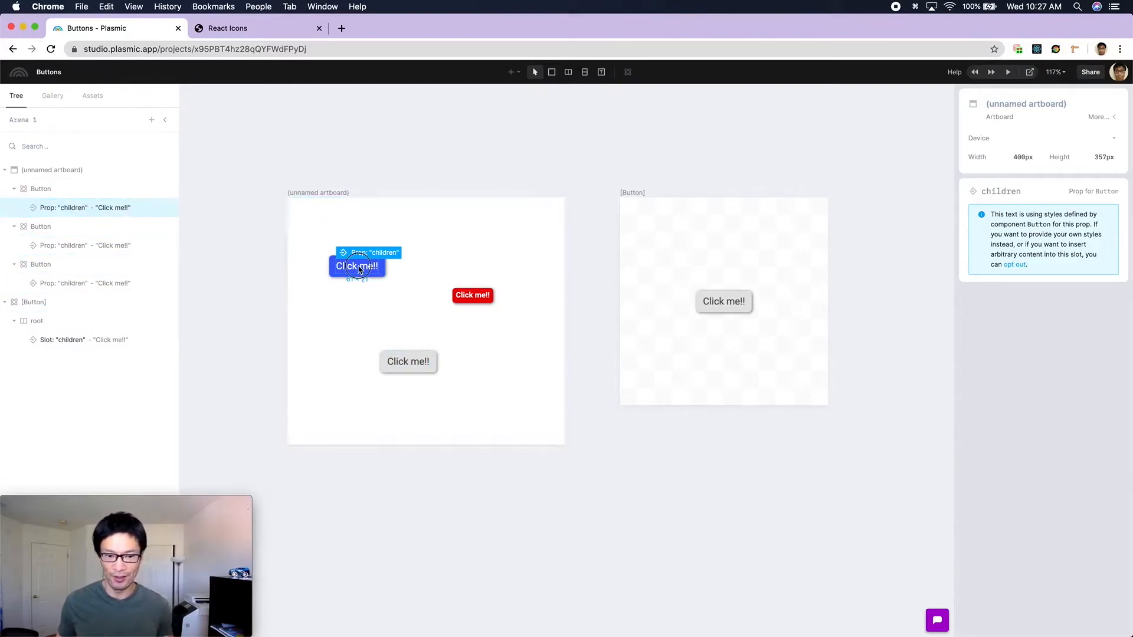
key(Return)
text(Submit)
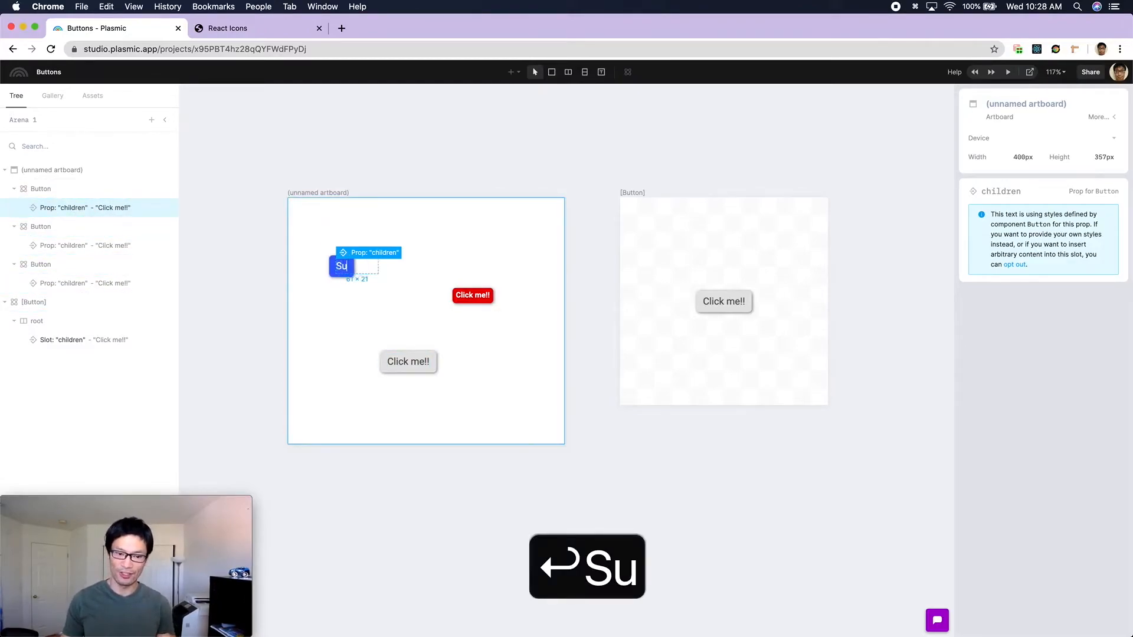
key(Escape)
Step: Replace the text in the red button instance's children slot with "Delete"
click(486, 295)
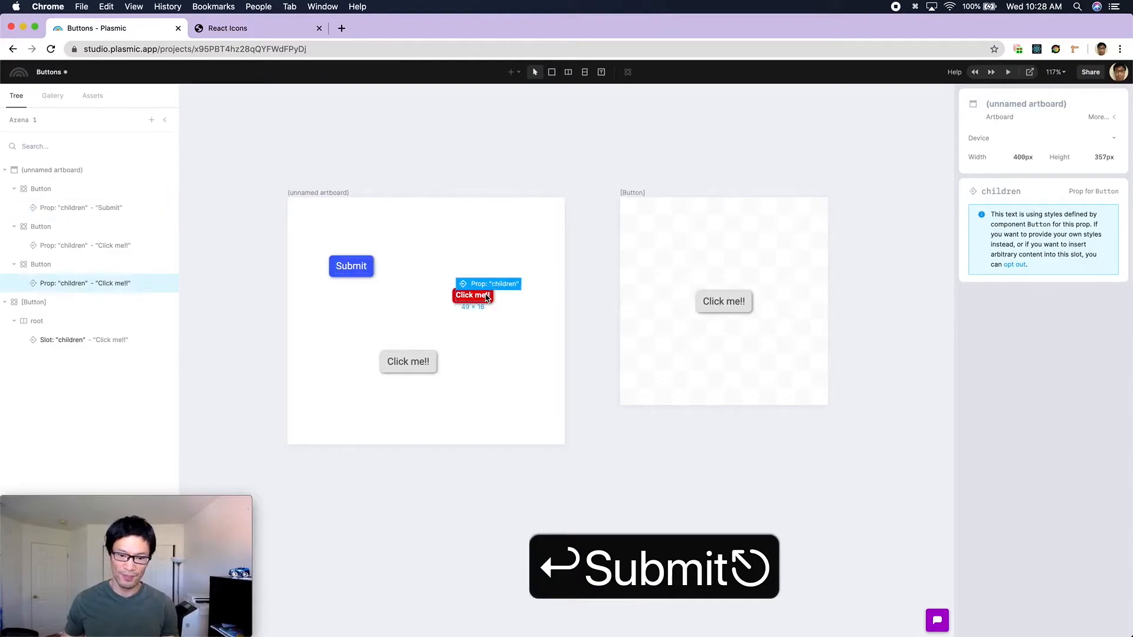
key(Return)
text(Delete)
key(Escape)
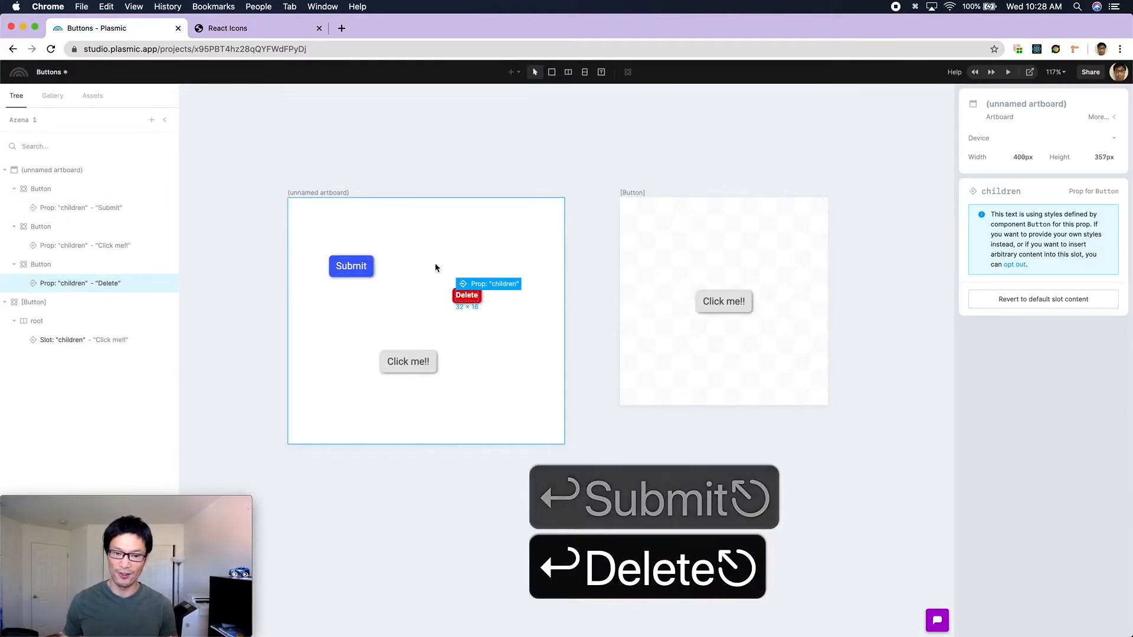
click(438, 260)
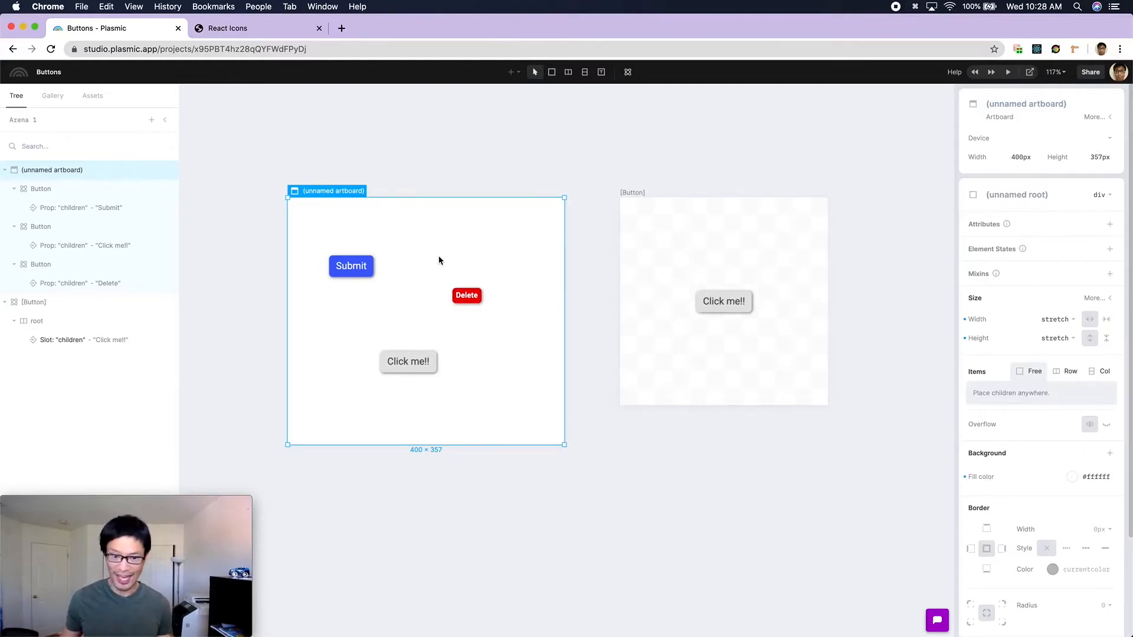
Step: Select the Button component's root element, switch to the React Icons page, and find the MdDone checkmark icon
click(676, 231)
click(698, 301)
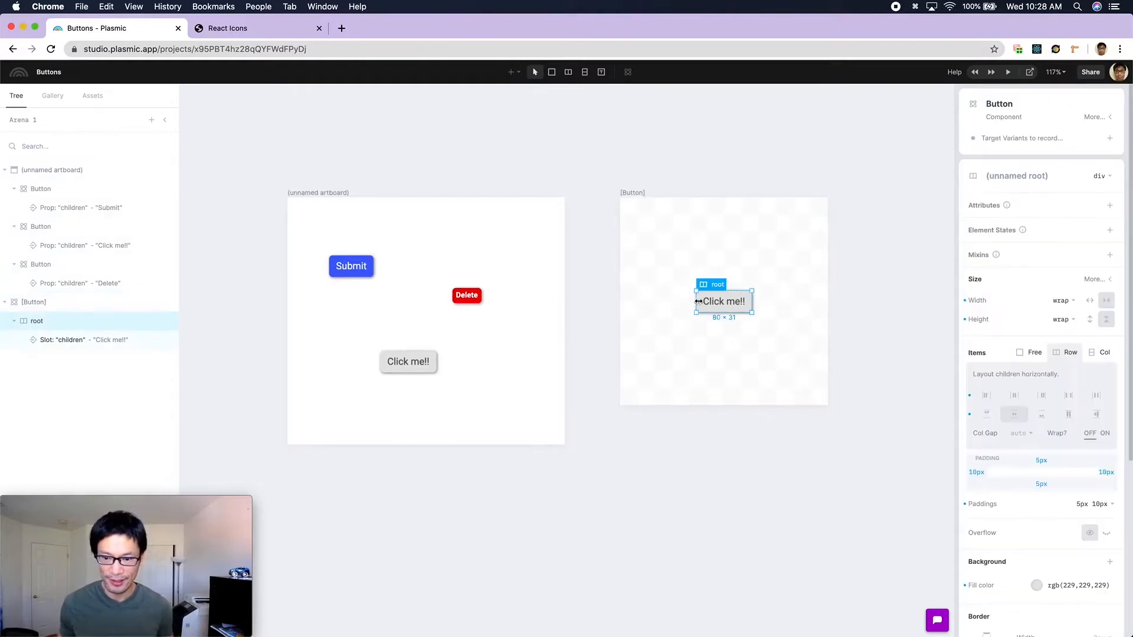
click(292, 32)
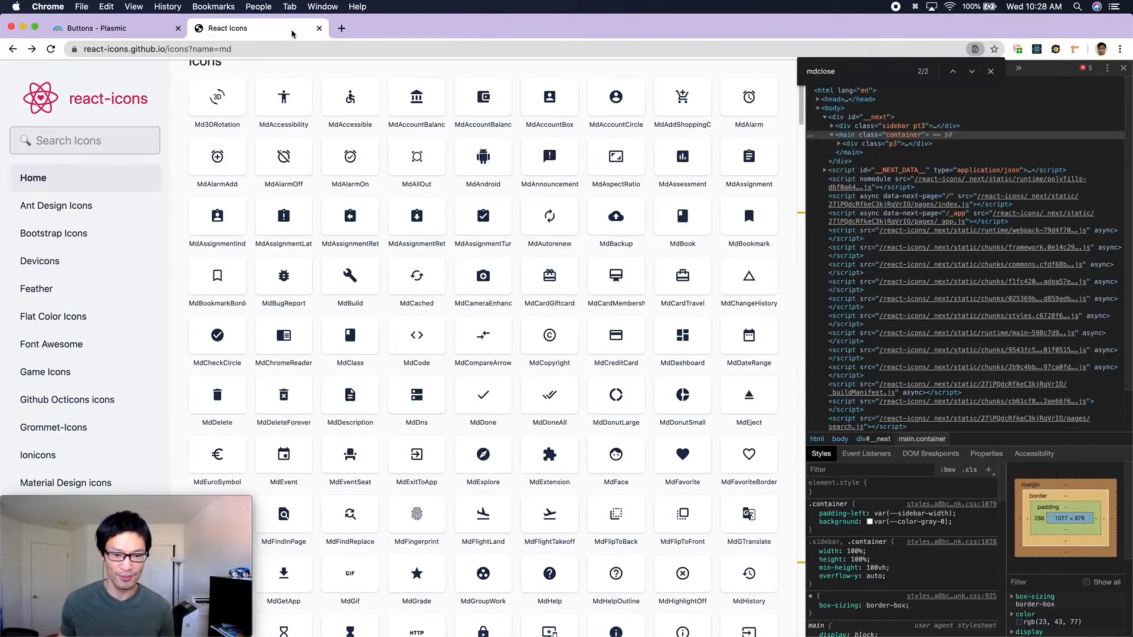
scroll(517, 254, up, 3)
scroll(451, 236, down, 3)
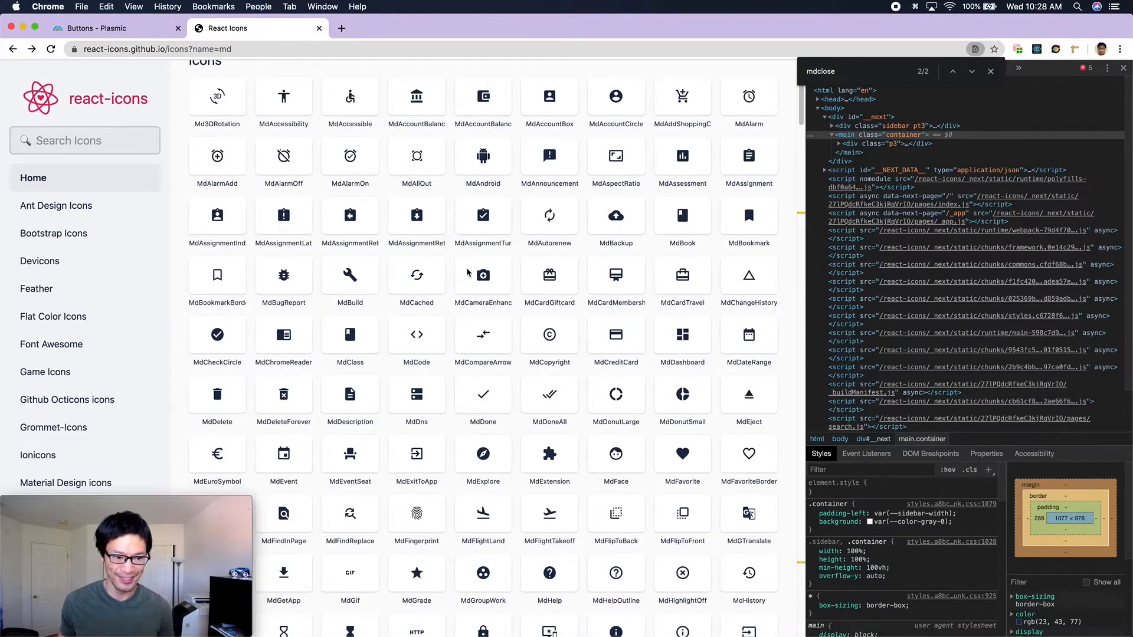
scroll(472, 277, up, 3)
scroll(588, 285, down, 5)
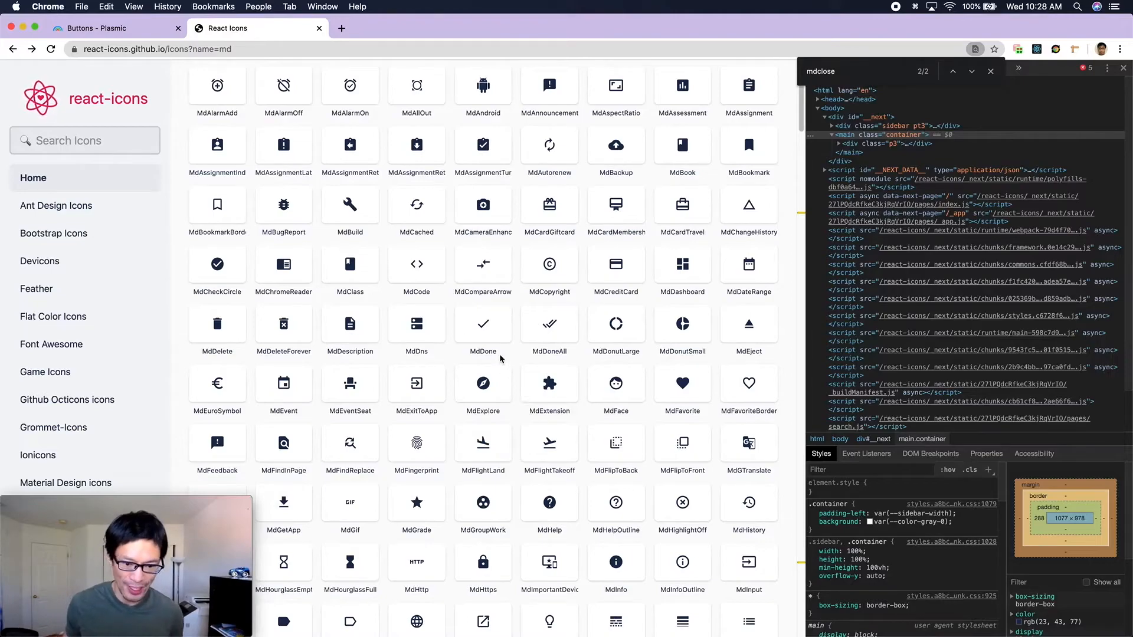
Step: Inspect the MdDone icon, copy the outer HTML of its svg element, and return to the Plasmic project
right_click(483, 322)
click(533, 459)
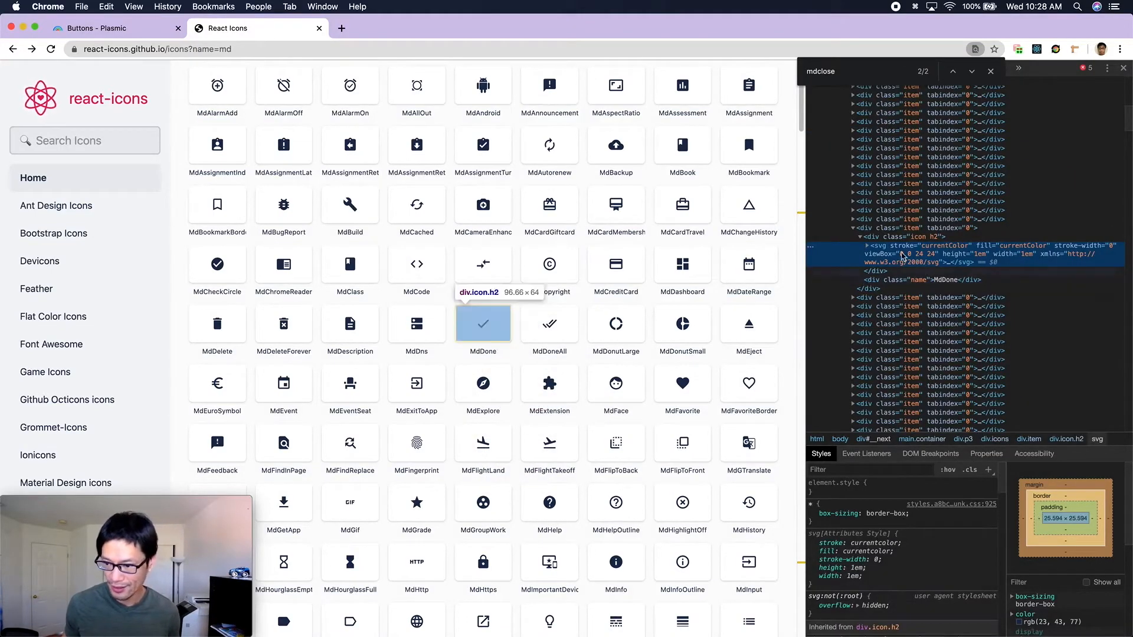
right_click(879, 244)
mouse_move(922, 292)
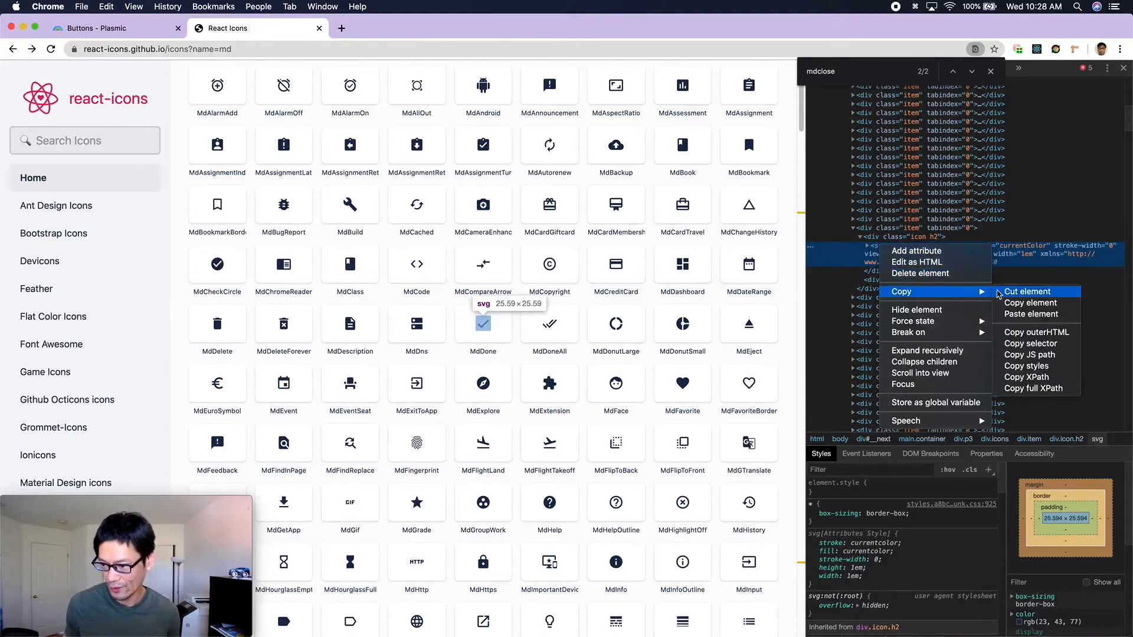
click(1033, 333)
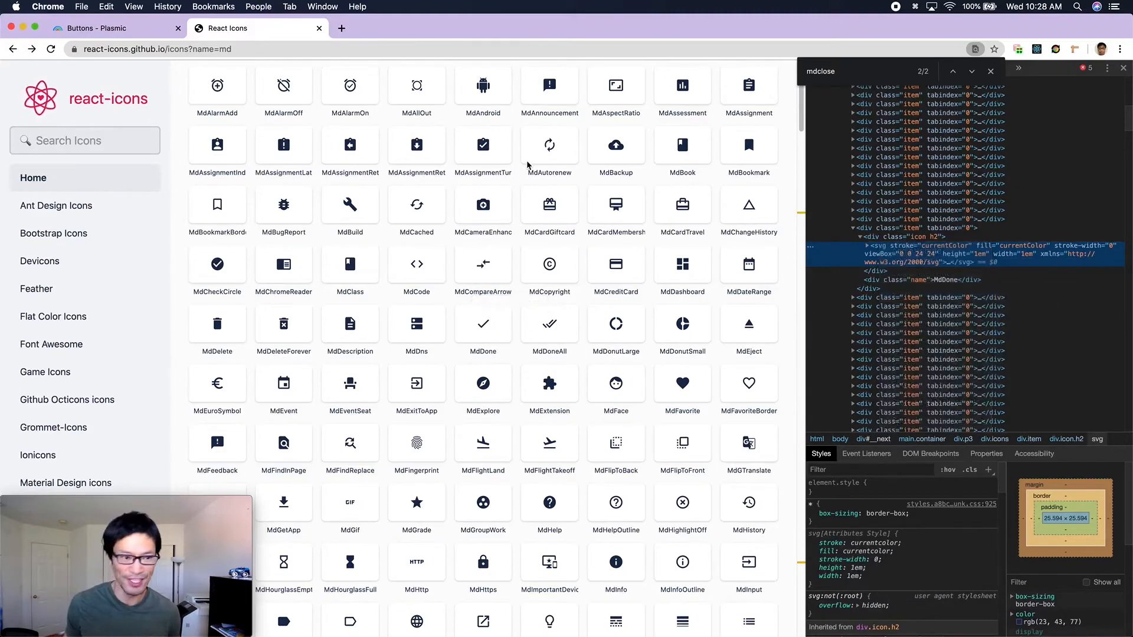
click(139, 33)
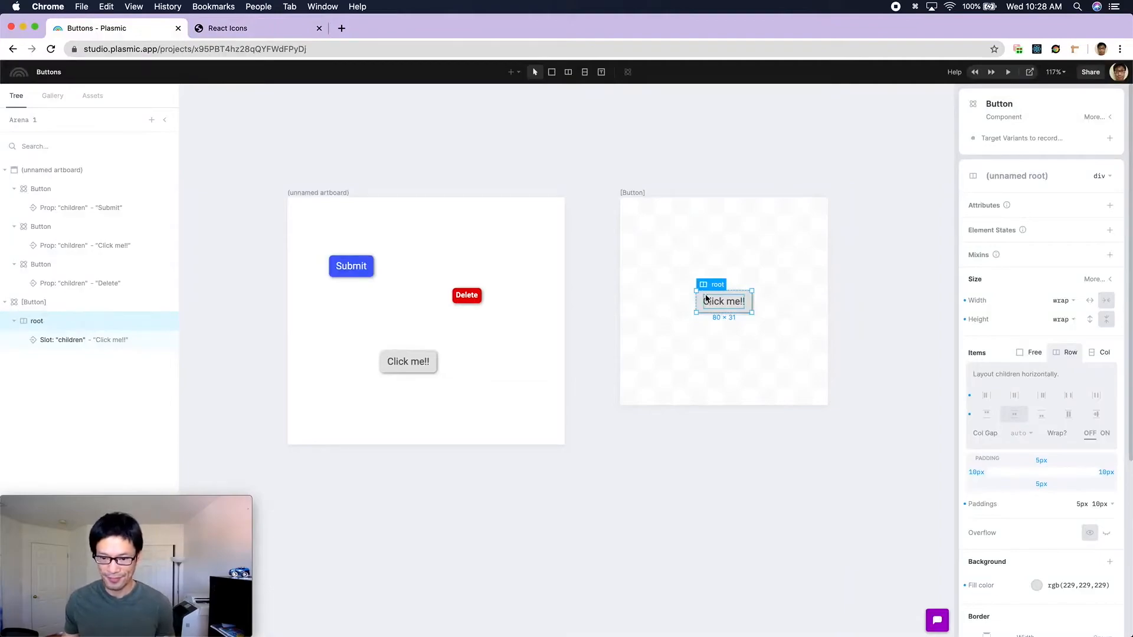
Step: Paste the copied checkmark SVG into the Button component's root and move it ahead of the text slot
key(super+v)
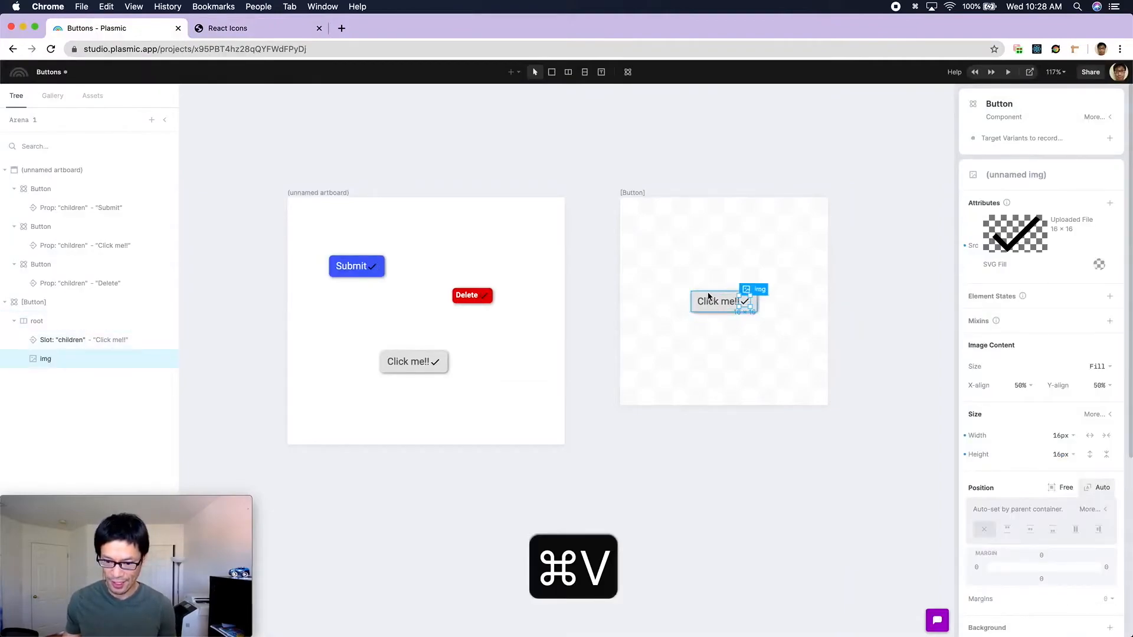
key(Left)
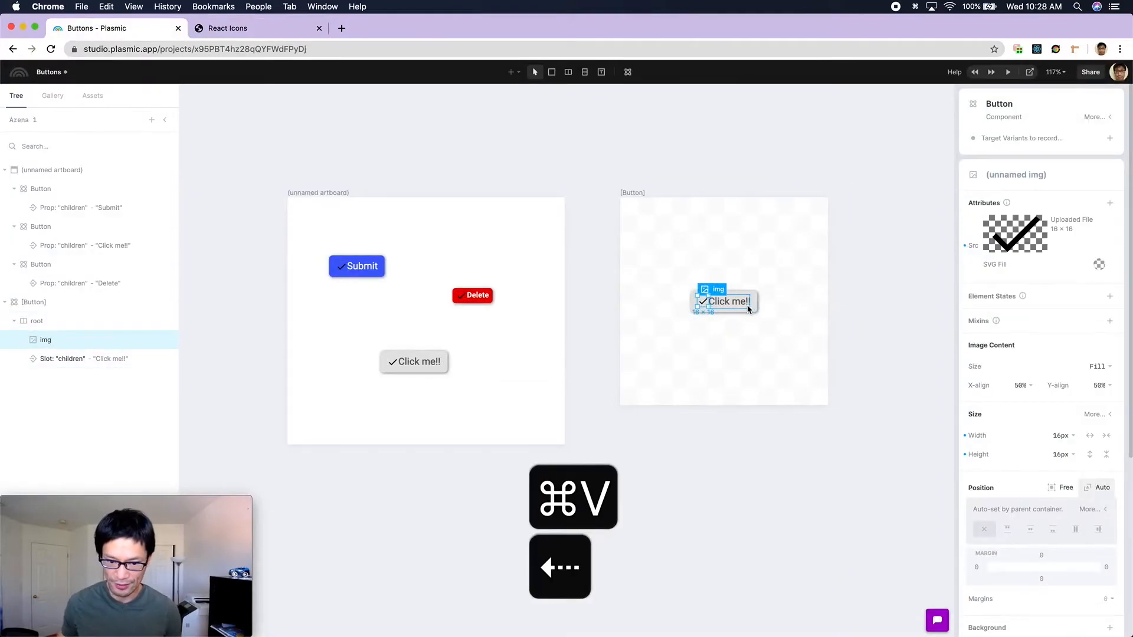
click(757, 341)
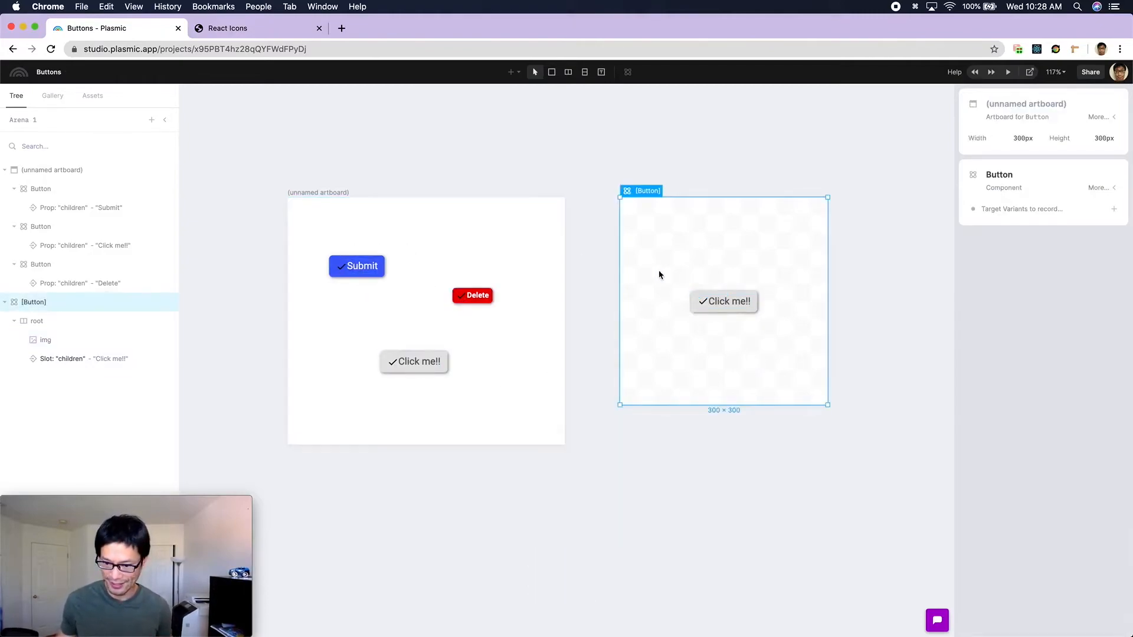
Step: Set the column gap of the Button component's root to 3px
click(693, 304)
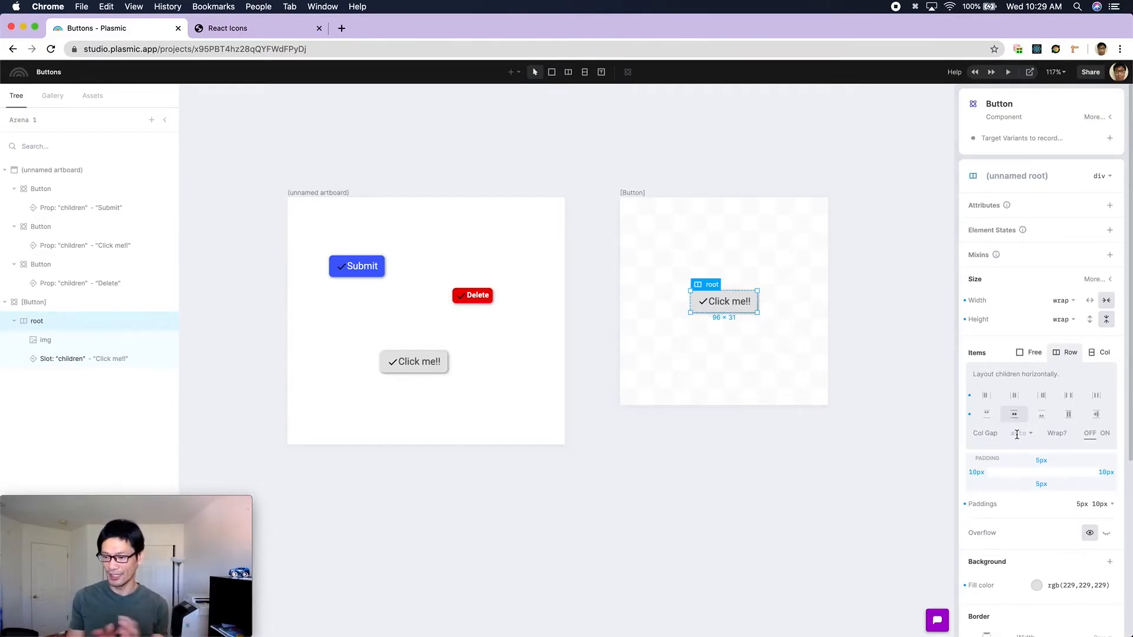
click(1017, 435)
text(3)
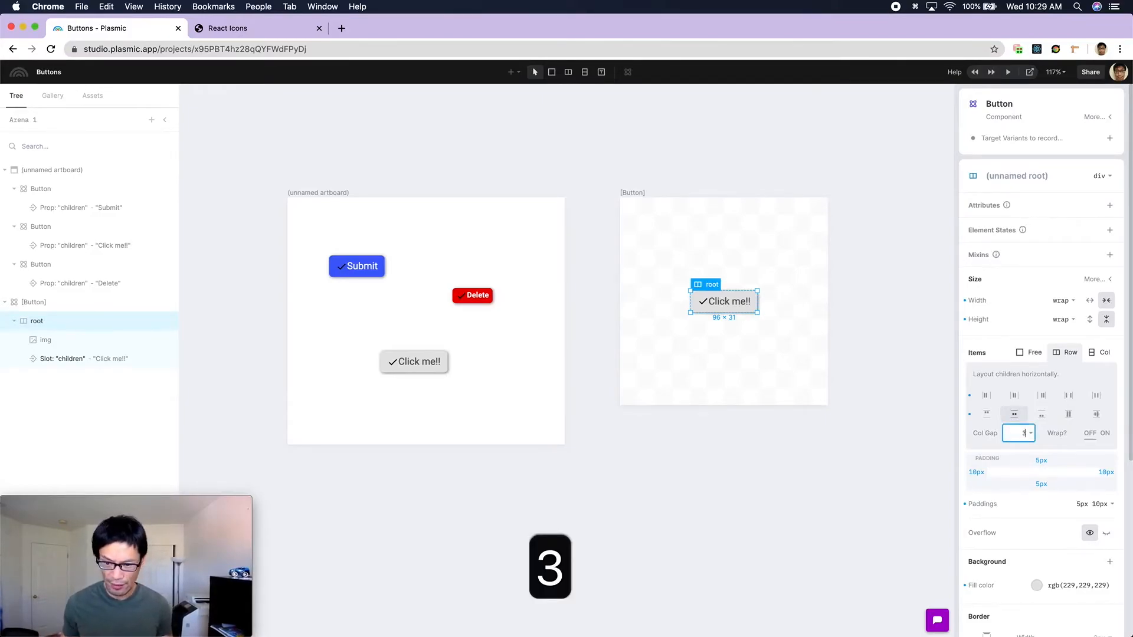
key(Return)
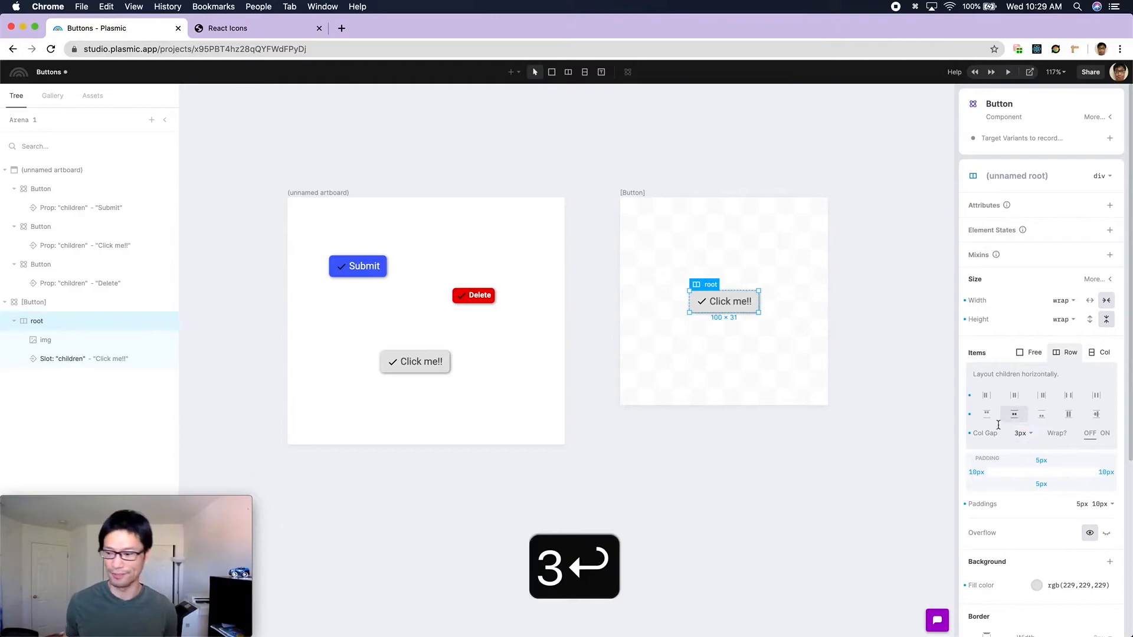
click(772, 334)
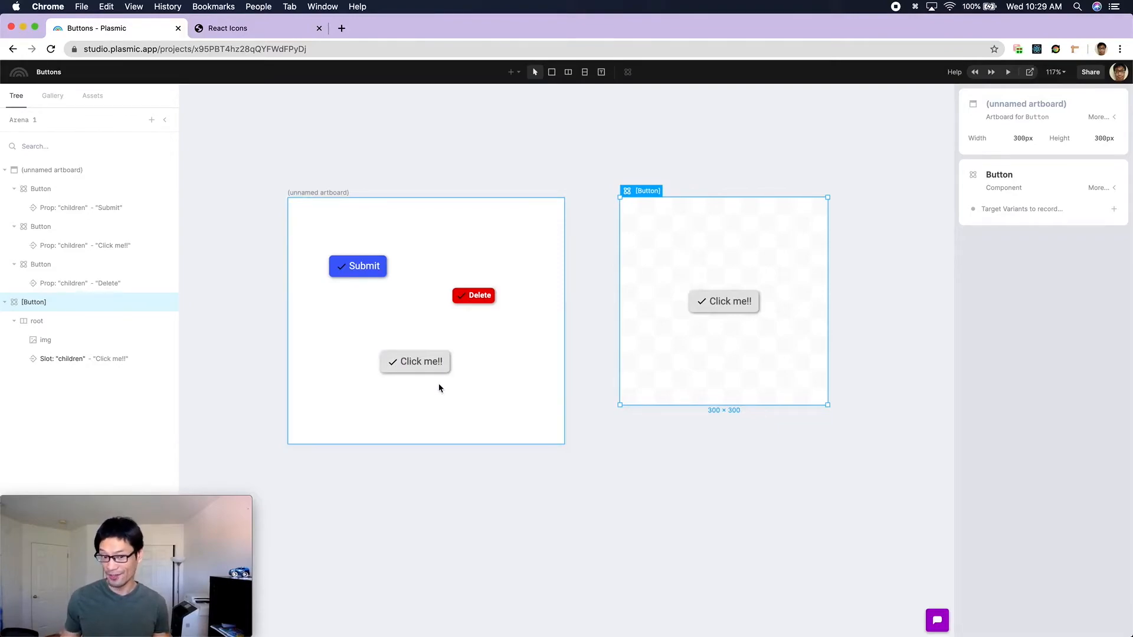
Step: Convert the checkmark image in the Button component to a slot and rename the slot "prefix icon"
double_click(413, 359)
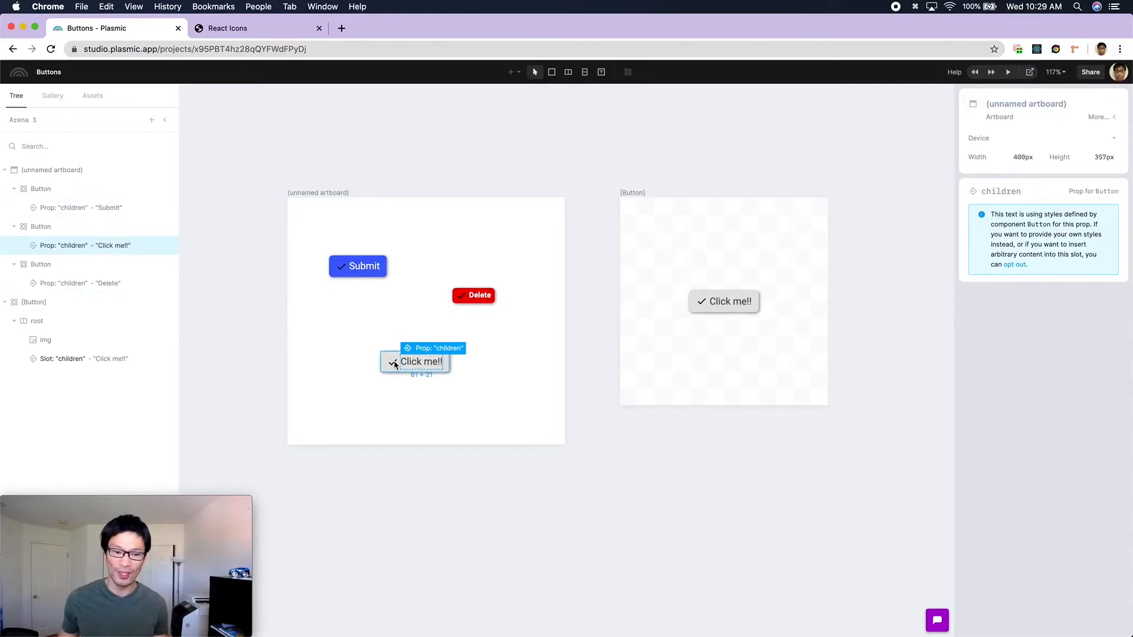
click(702, 304)
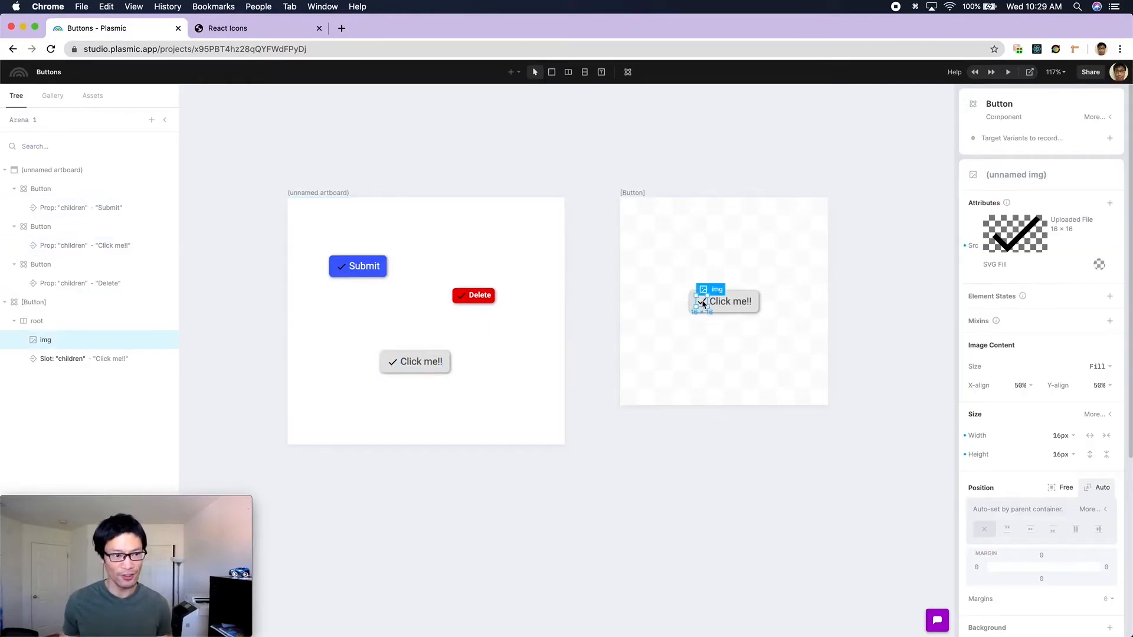
right_click(703, 304)
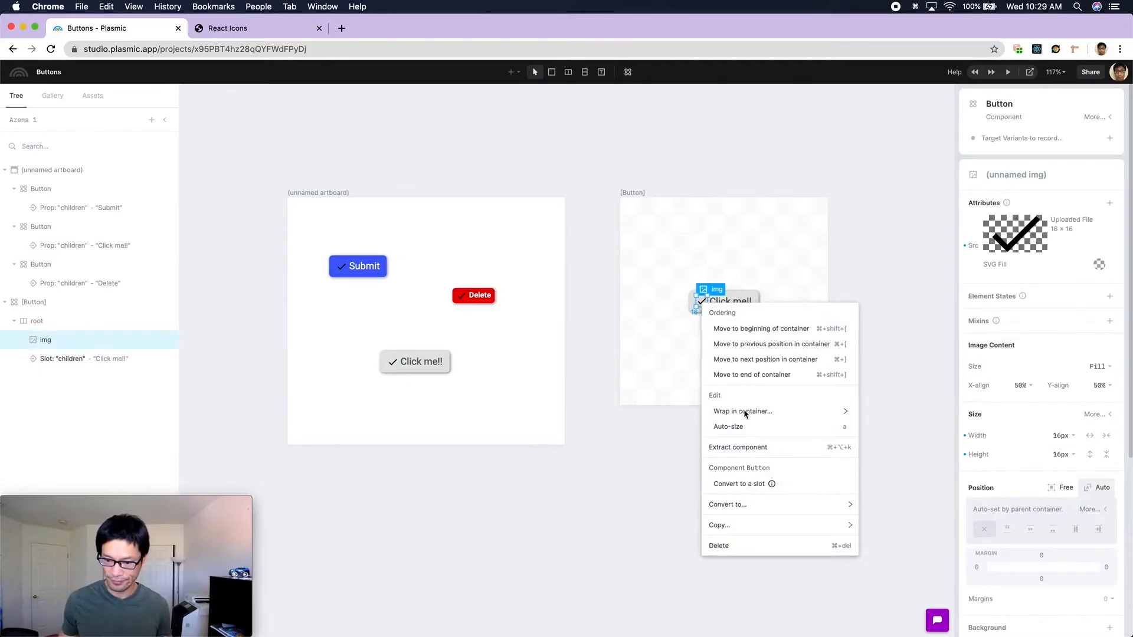
click(752, 484)
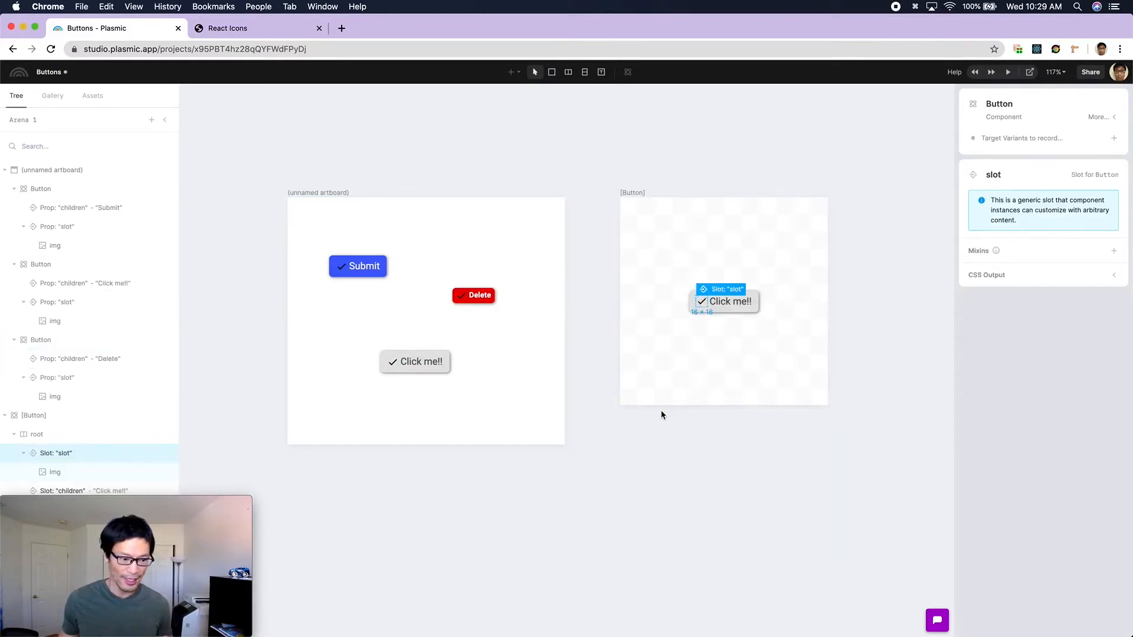
double_click(65, 453)
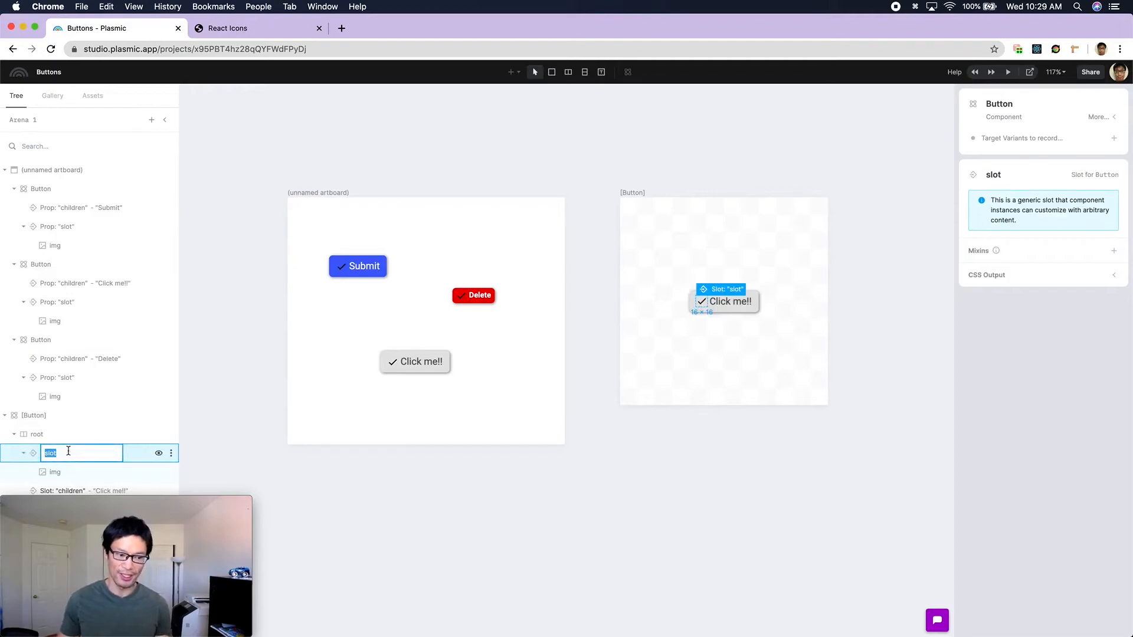
text(prefix icon)
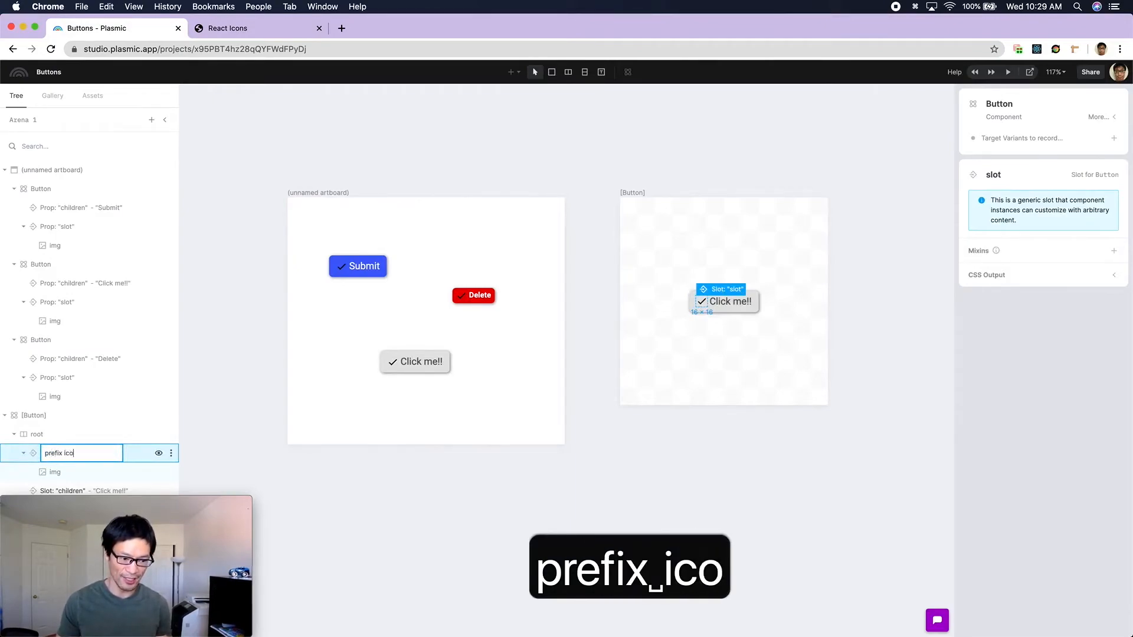
key(Return)
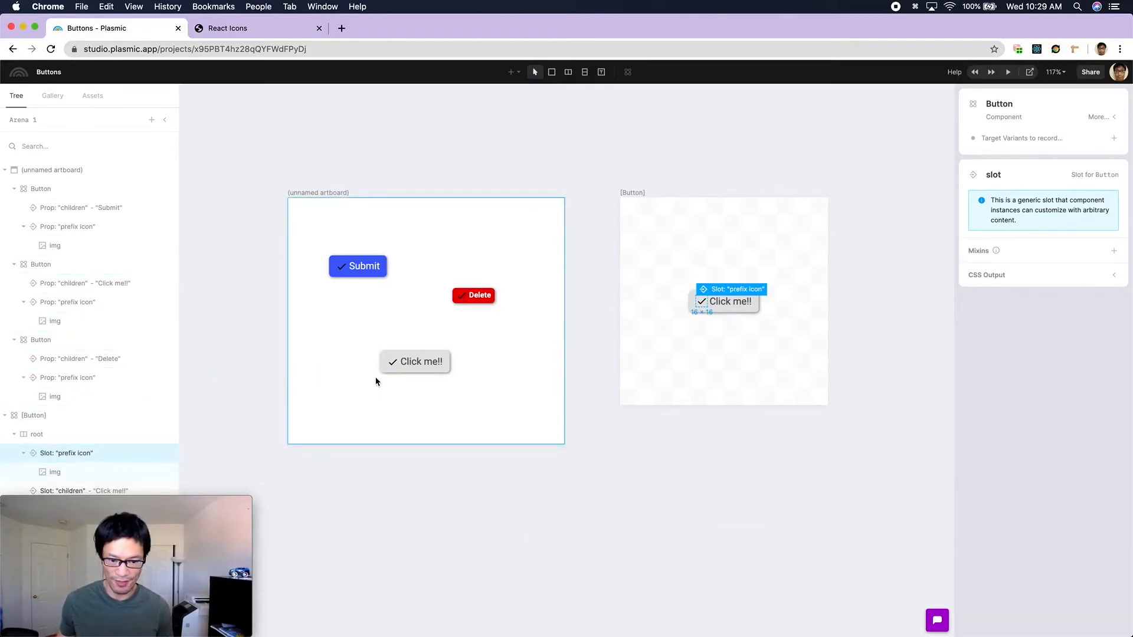
Step: Move the gray button instance to about 54px left and 210px top, duplicate it, and place the copy beside it
drag(382, 369, 325, 363)
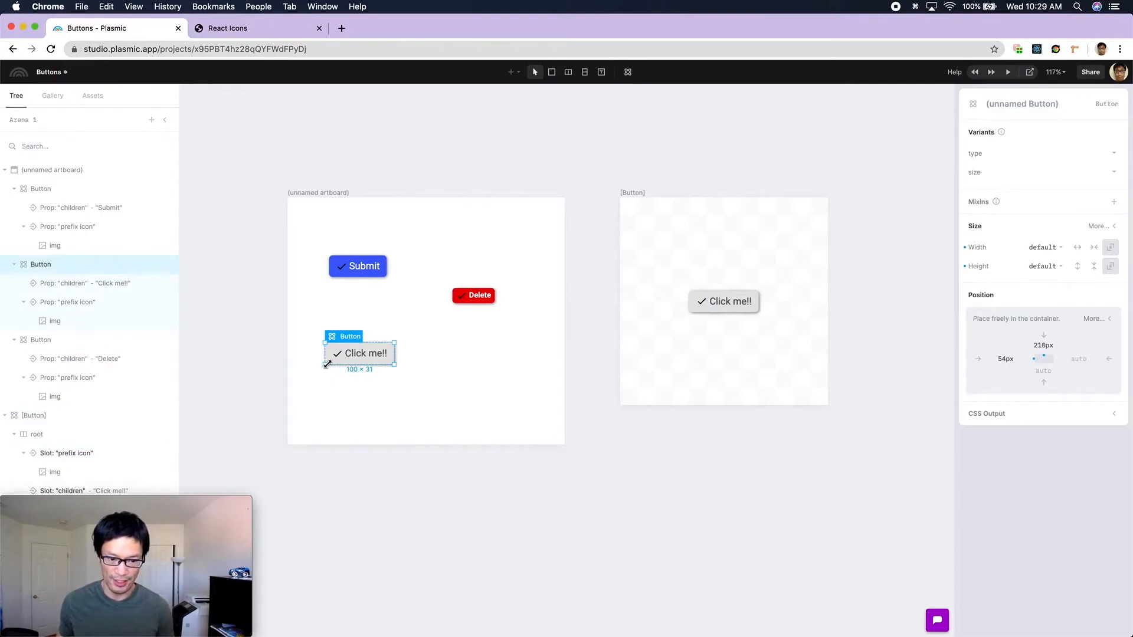
key(super+d)
drag(350, 217, 475, 357)
Step: Switch to the React Icons page, inspect the MdExtension icon, copy its svg element's outer HTML, and return to the Plasmic project
click(259, 30)
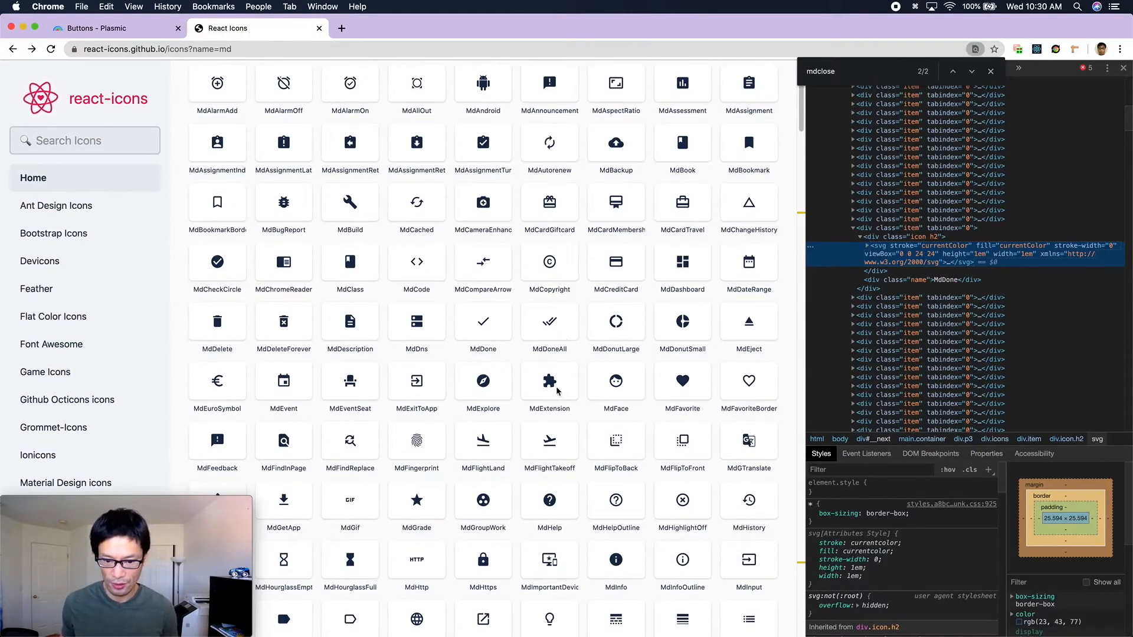
right_click(554, 377)
click(598, 513)
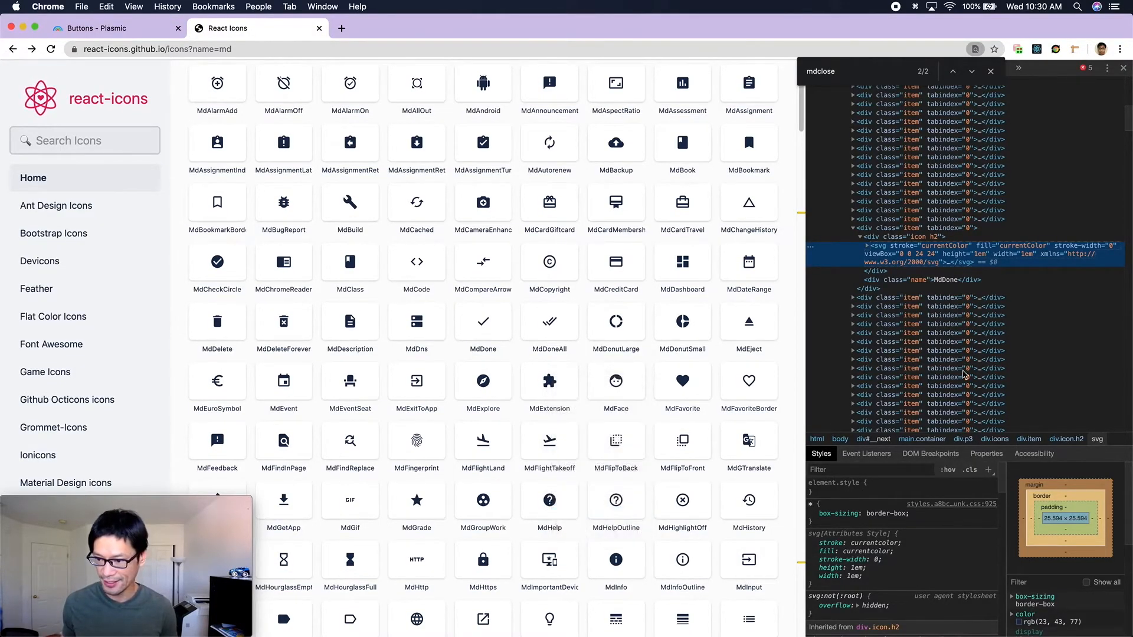
scroll(963, 328, down, 1)
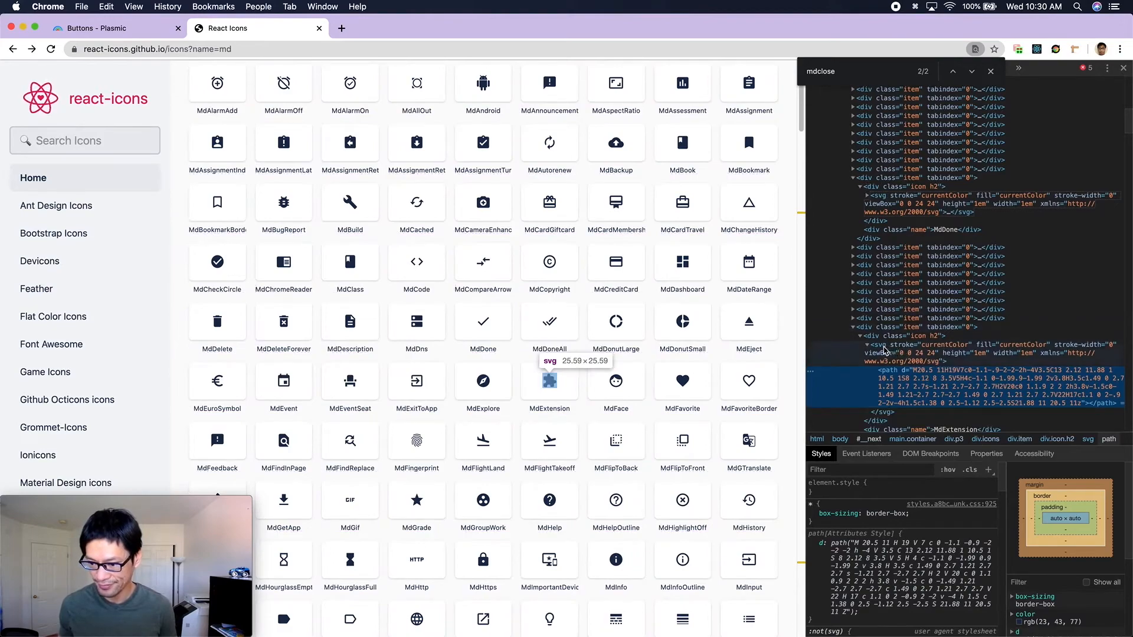
right_click(885, 350)
mouse_move(944, 392)
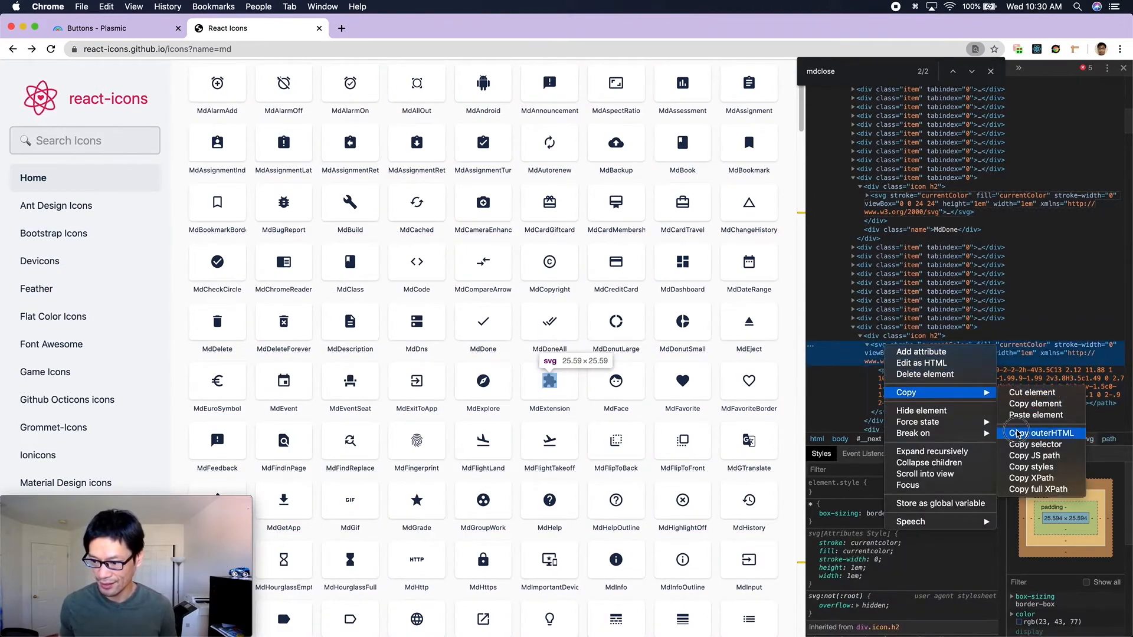
click(1015, 433)
click(127, 28)
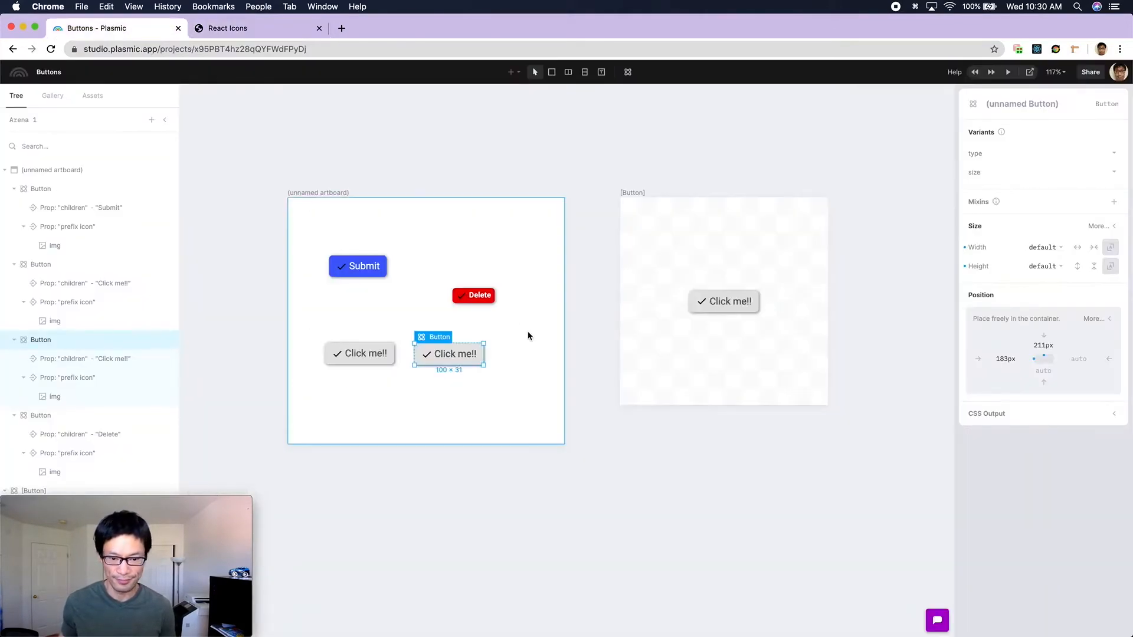
Step: Replace the checkmark in the duplicated gray button's prefix icon slot with the copied puzzle-piece SVG
click(424, 354)
key(Delete)
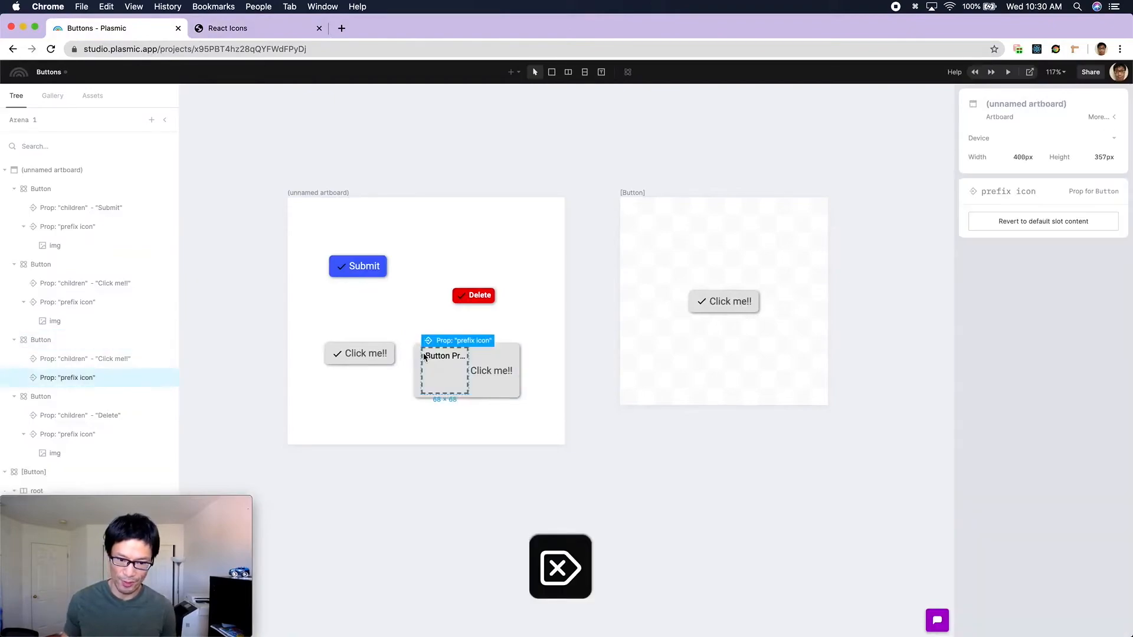
key(super+v)
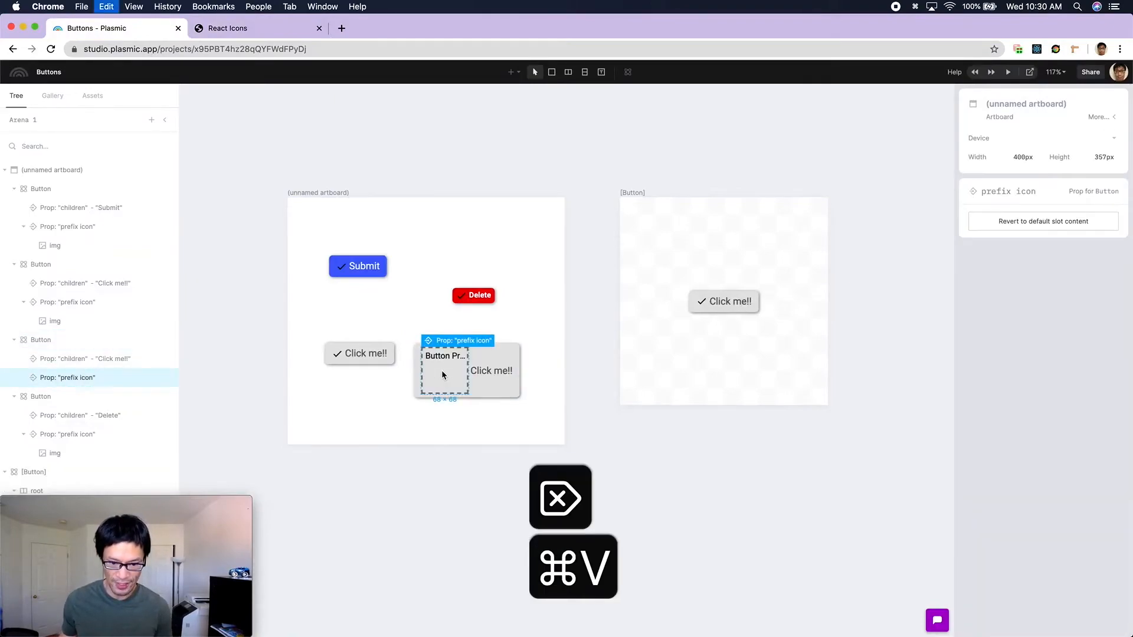
click(505, 368)
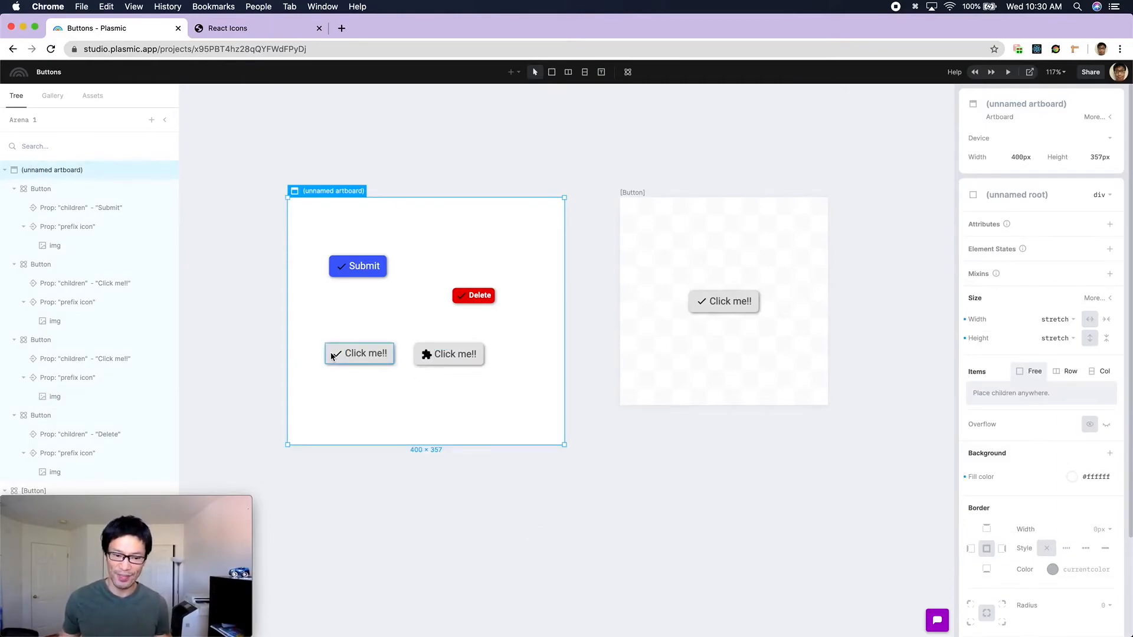
click(337, 354)
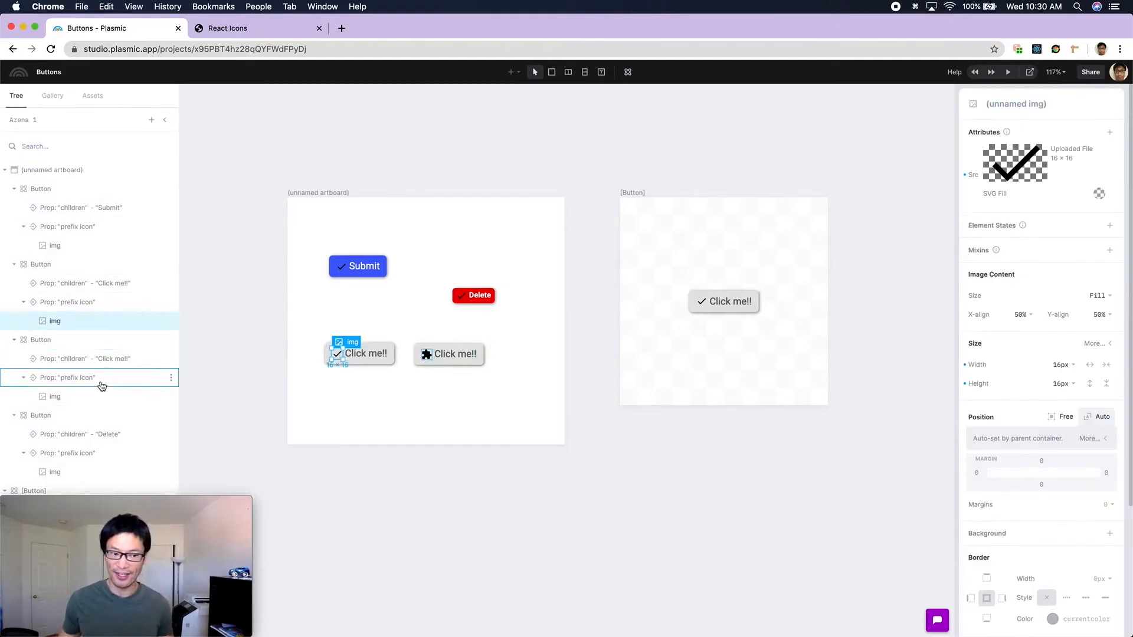
click(702, 323)
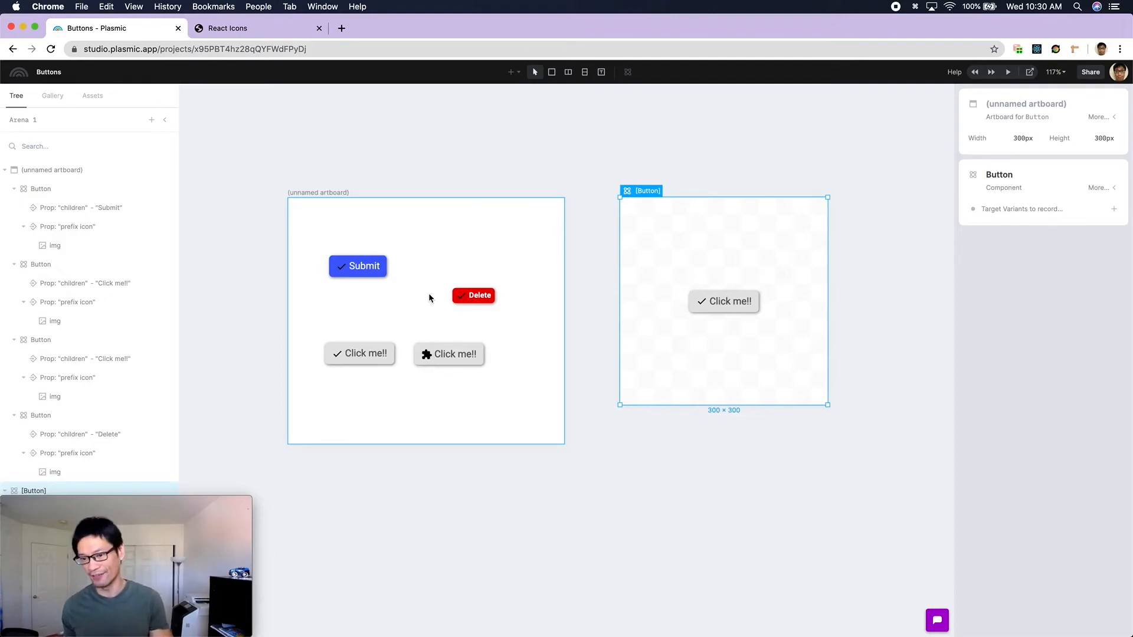
Step: Add a new variant group named "with icons" to the Button component
click(693, 302)
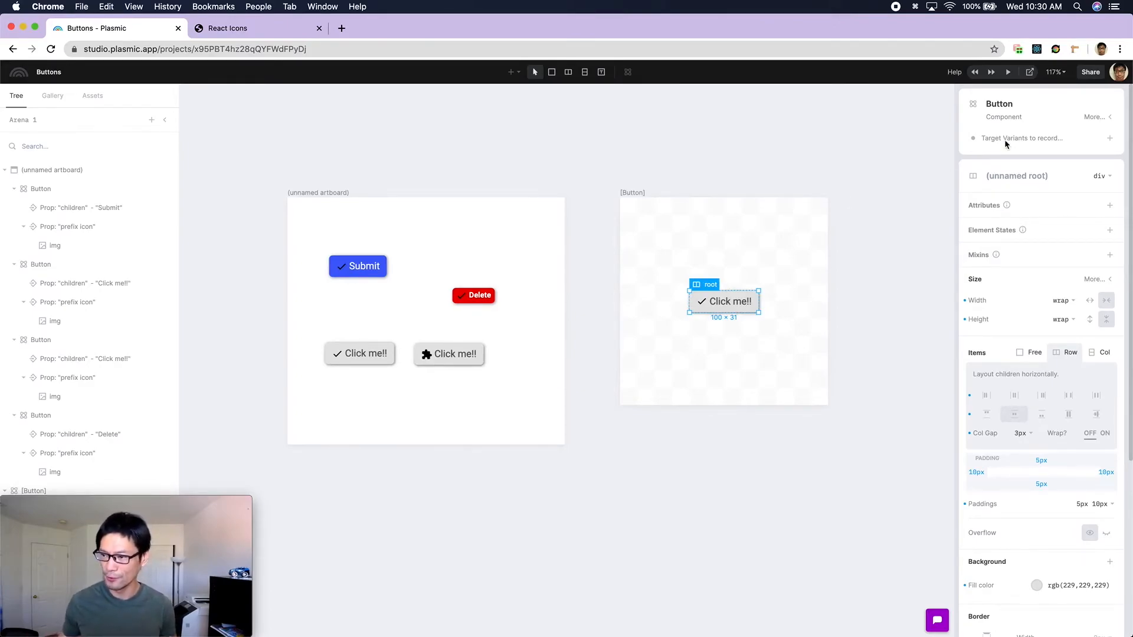
click(1099, 118)
scroll(1071, 195, down, 3)
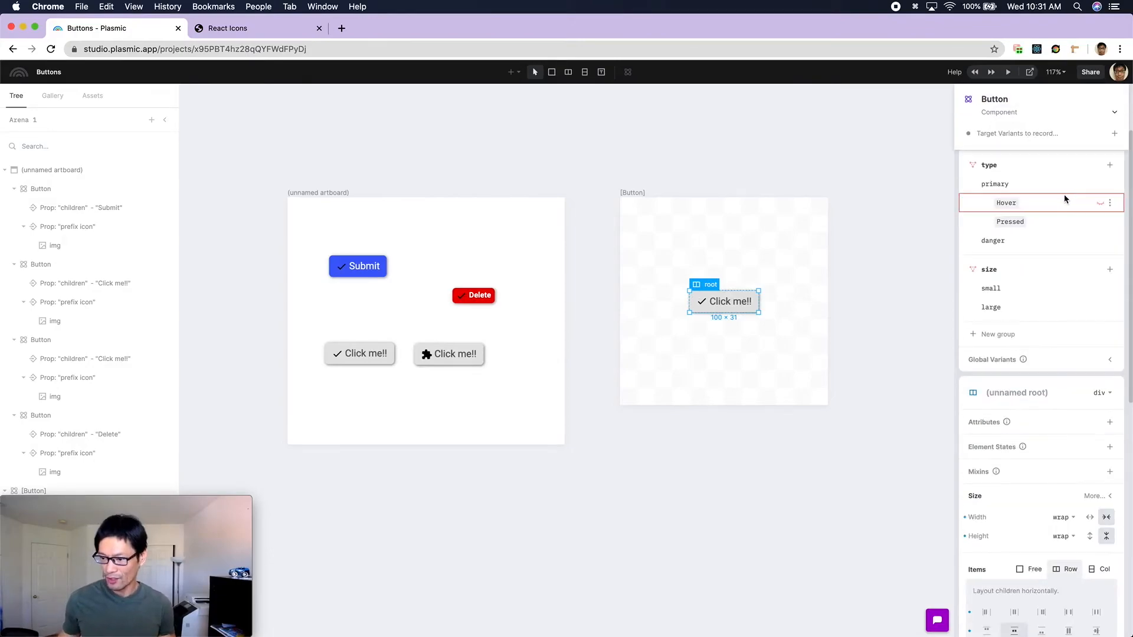
click(1005, 339)
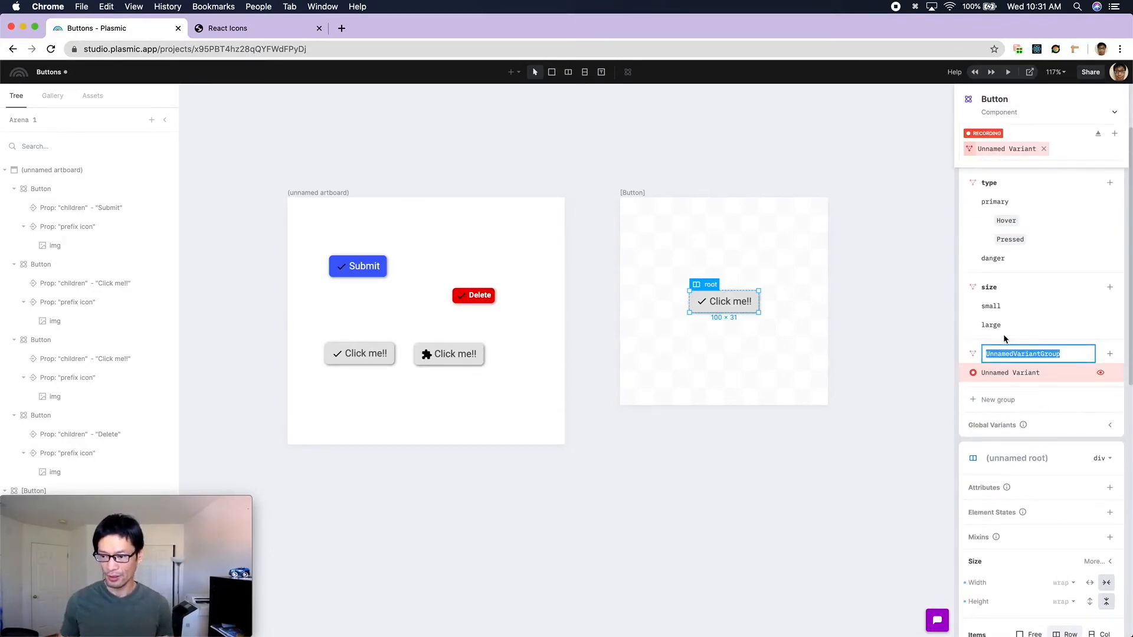
text(with icons)
key(Return)
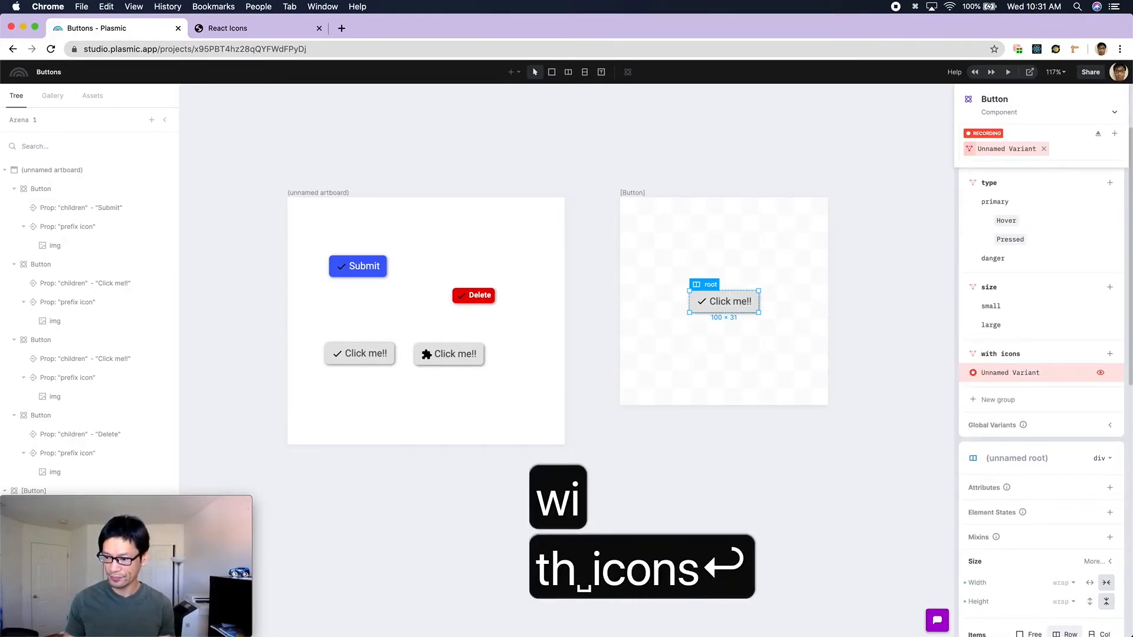
Step: Name the new variant in the "with icons" group "with prefix icon"
double_click(1009, 371)
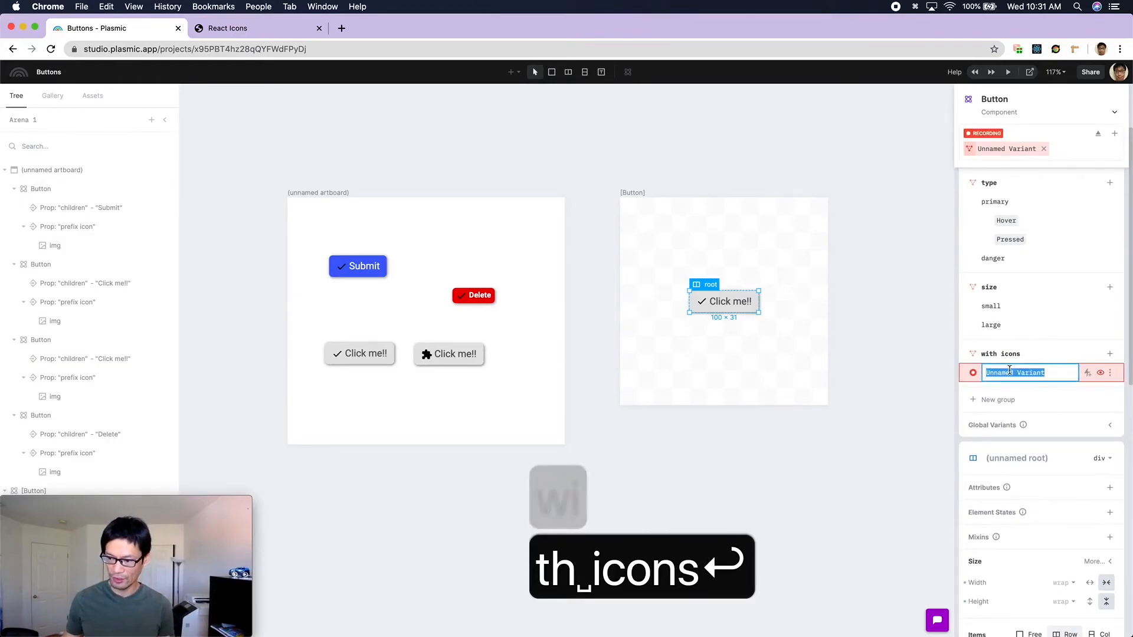
text(wi)
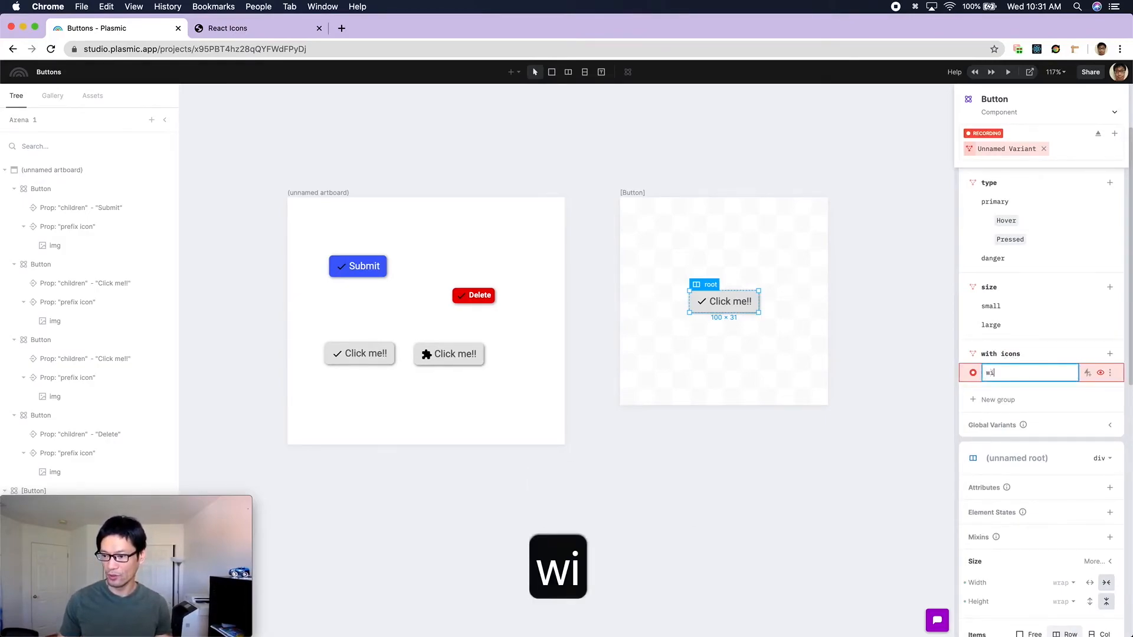
text(th prefix icon)
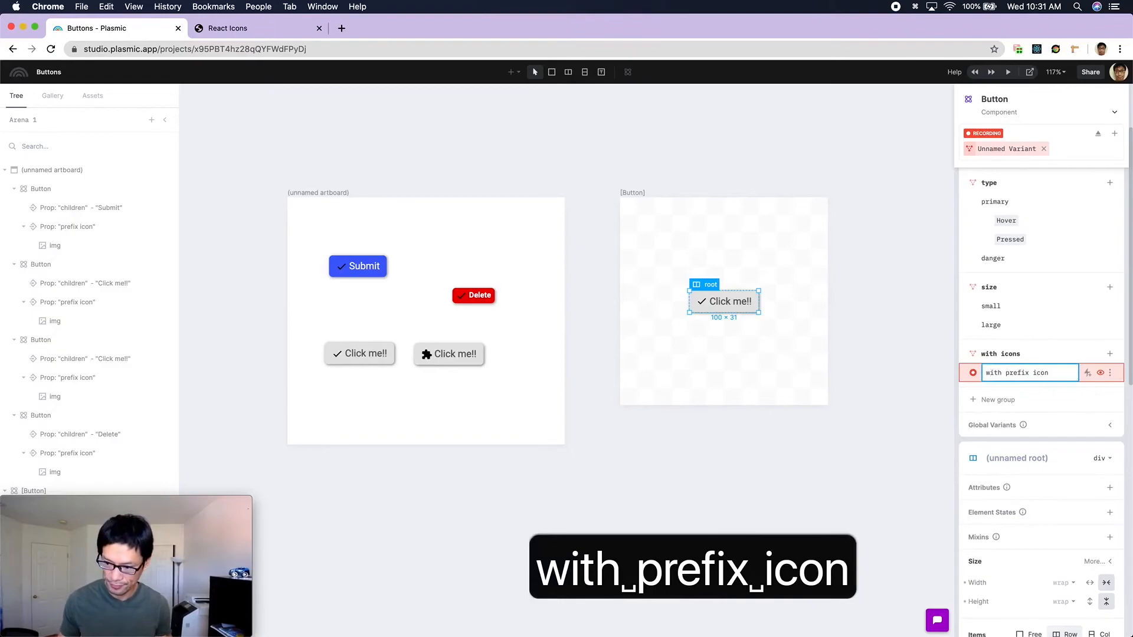
key(Return)
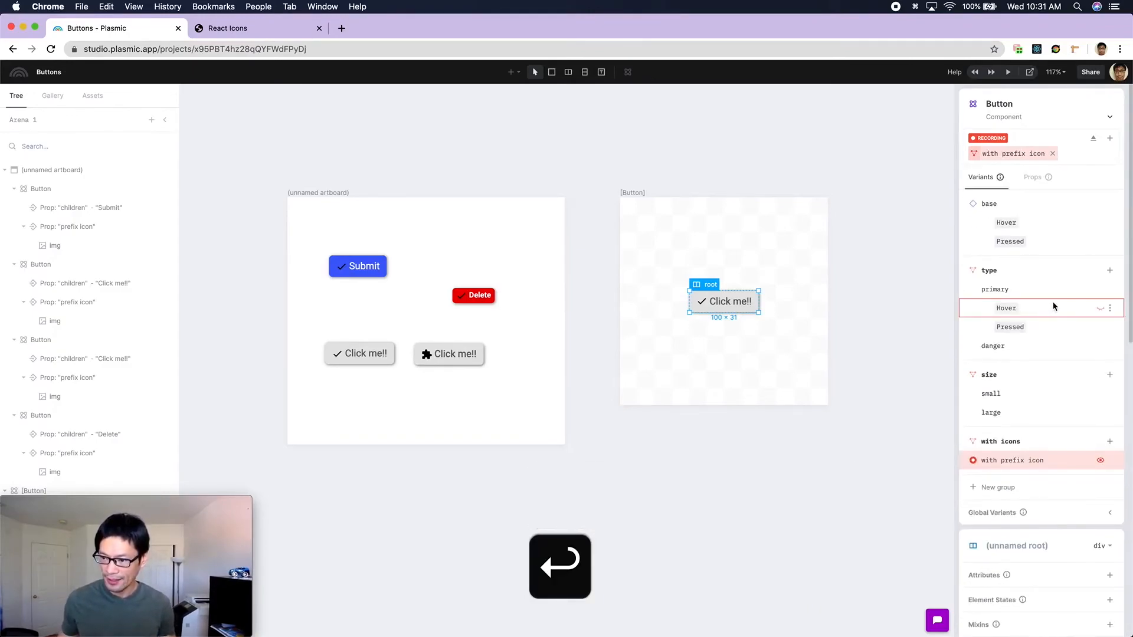
Step: Hide the prefix icon slot in the Button's base variant and show it in the "with prefix icon" variant
click(1053, 203)
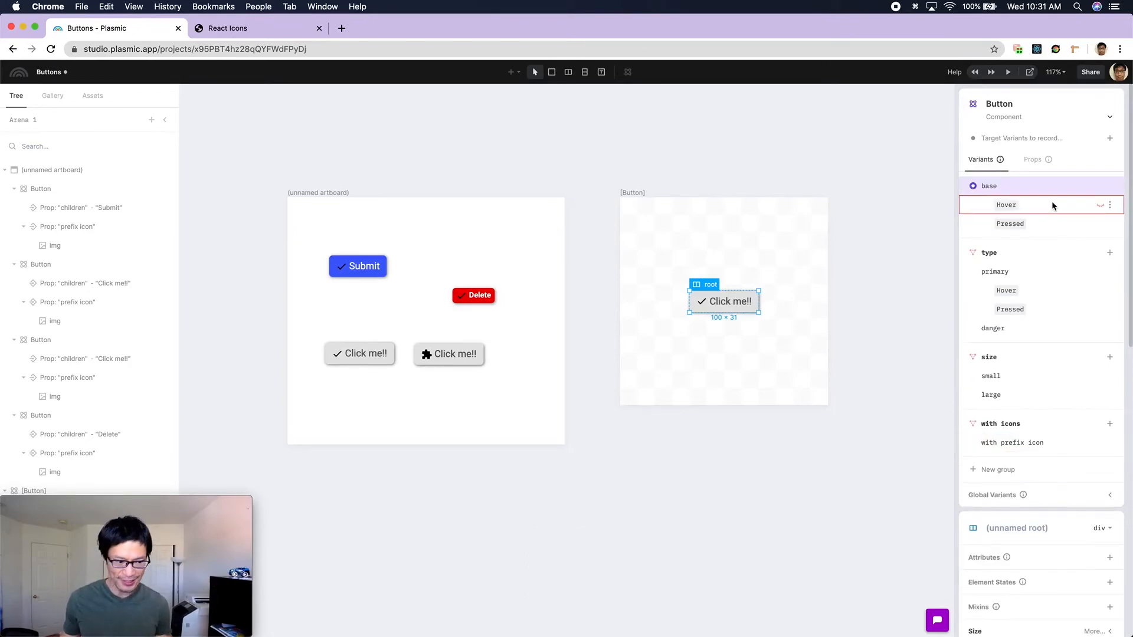
click(6, 170)
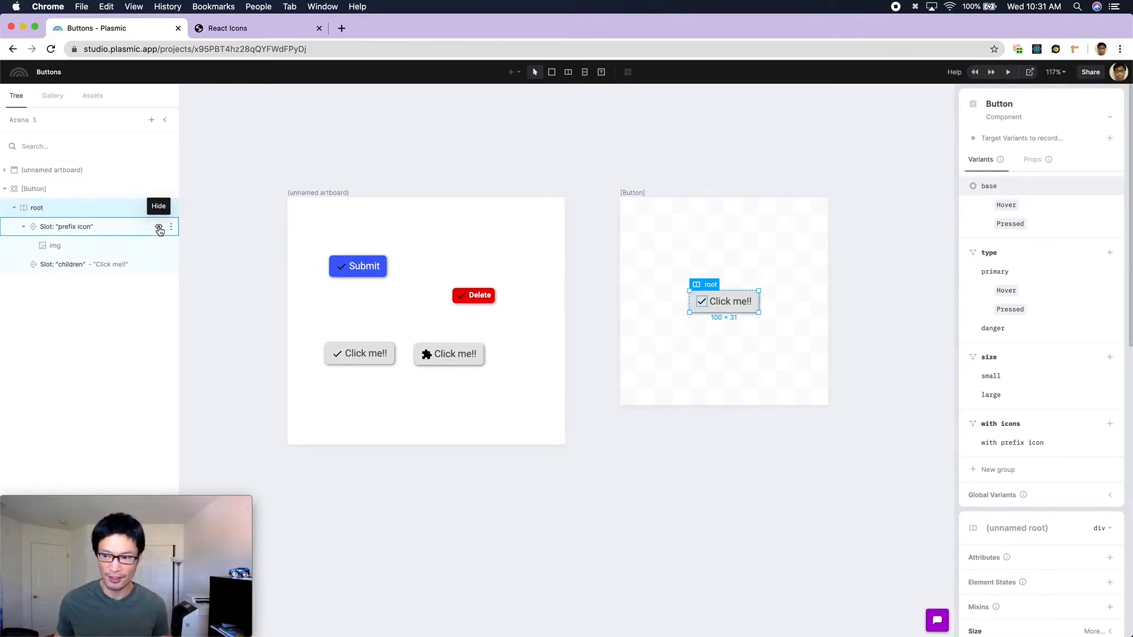
click(159, 229)
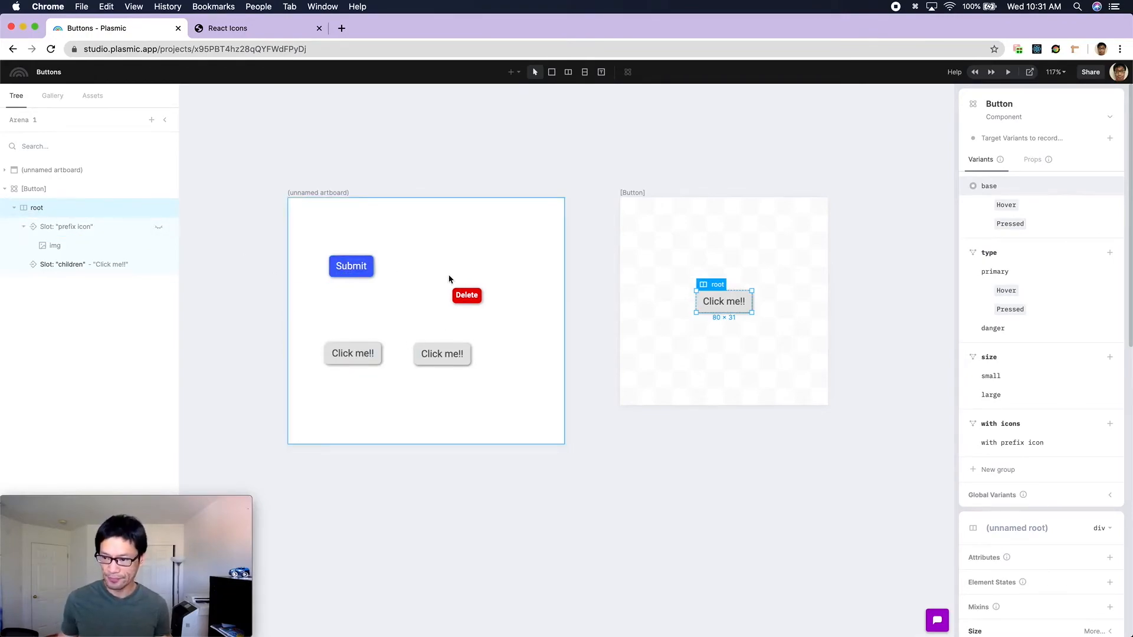
scroll(1002, 365, down, 1)
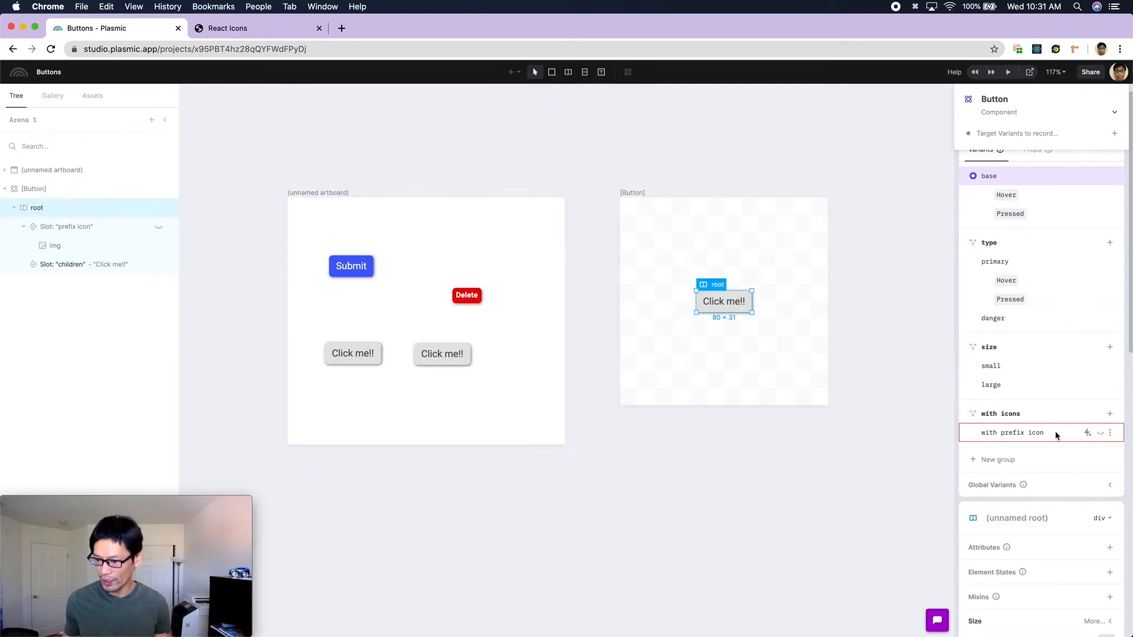
click(1056, 435)
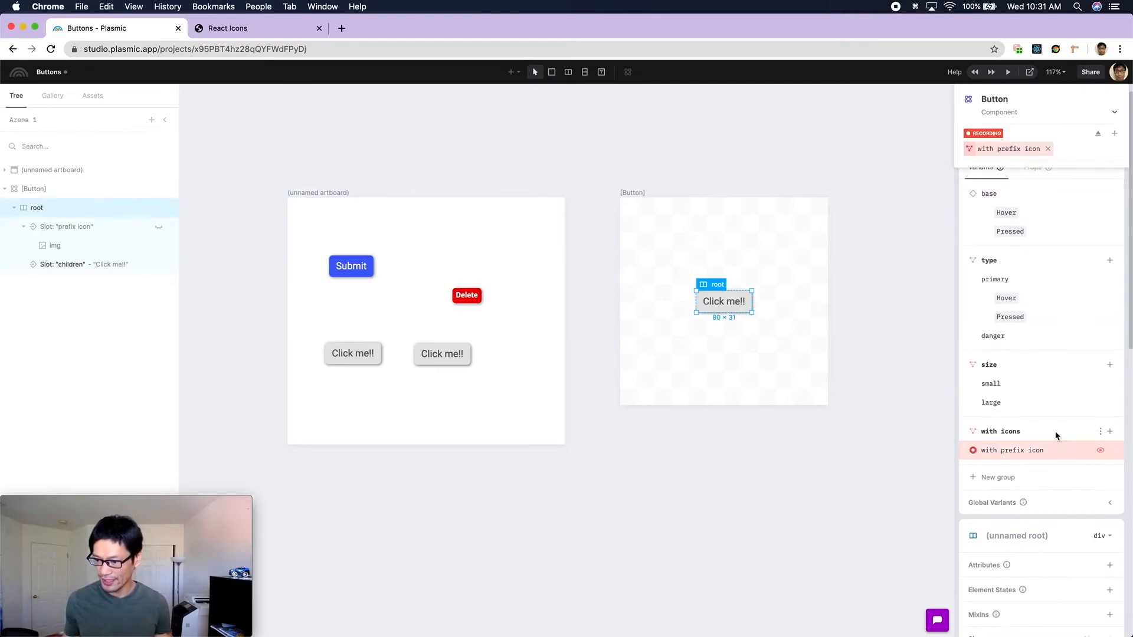
click(159, 227)
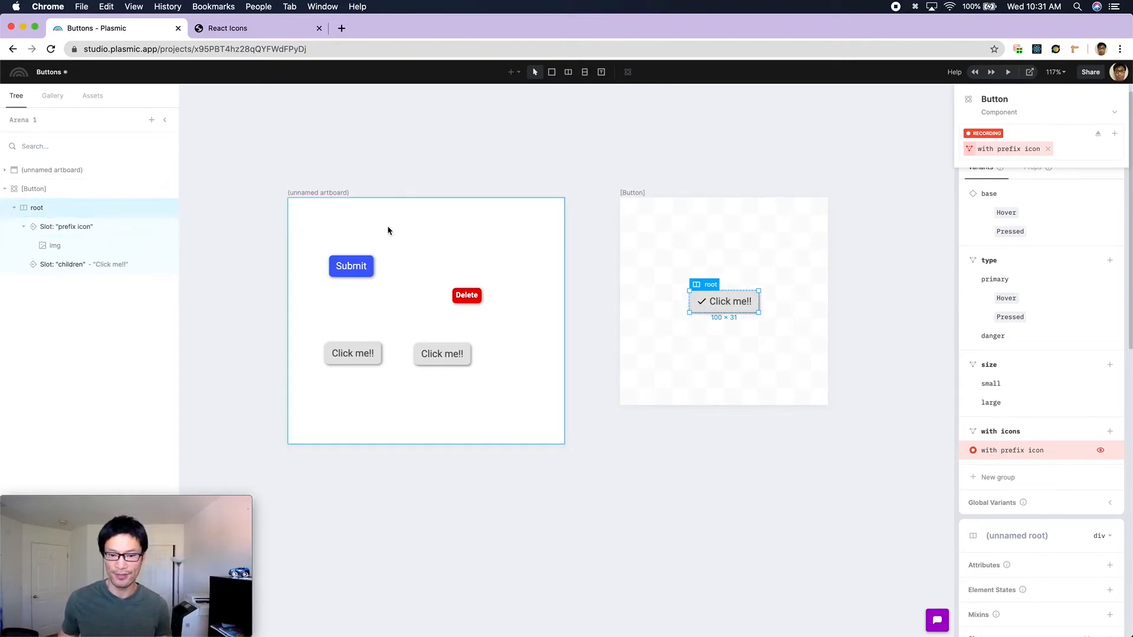
Step: Apply the "with prefix icon" variant to both gray "Click me!!" button instances on the artboard
click(378, 360)
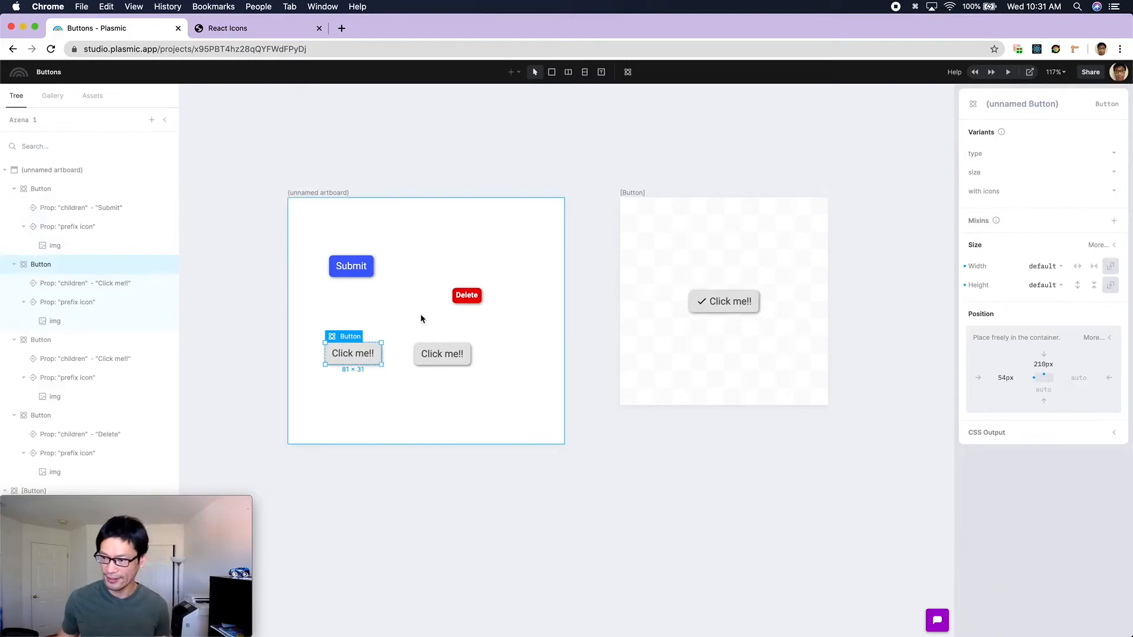
click(1053, 195)
click(1057, 215)
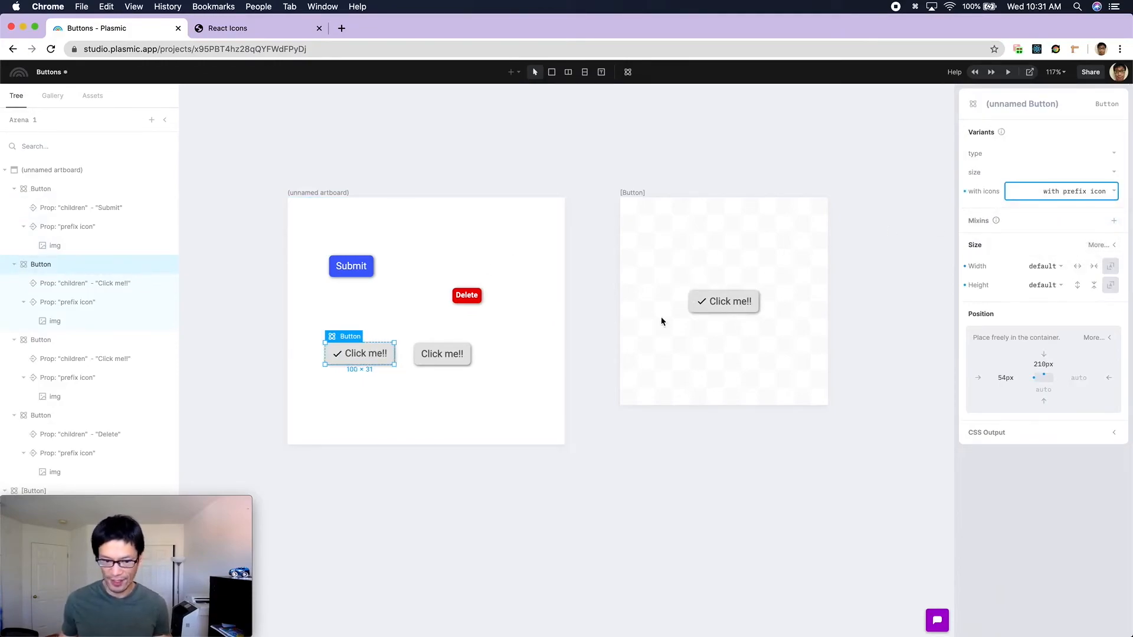
click(405, 387)
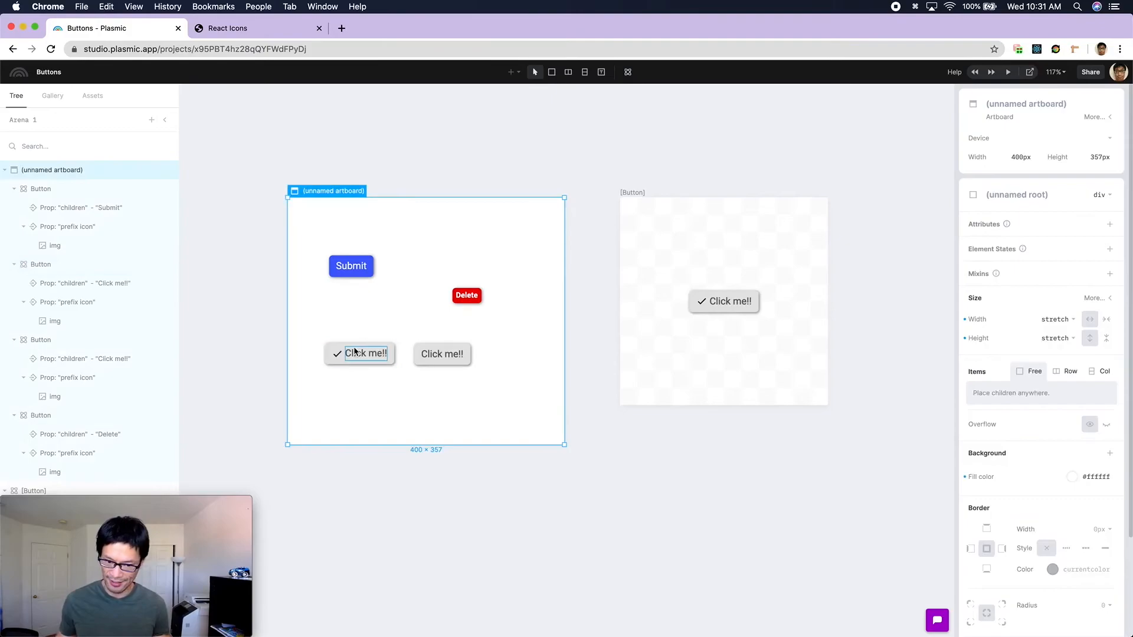
click(465, 349)
click(1065, 193)
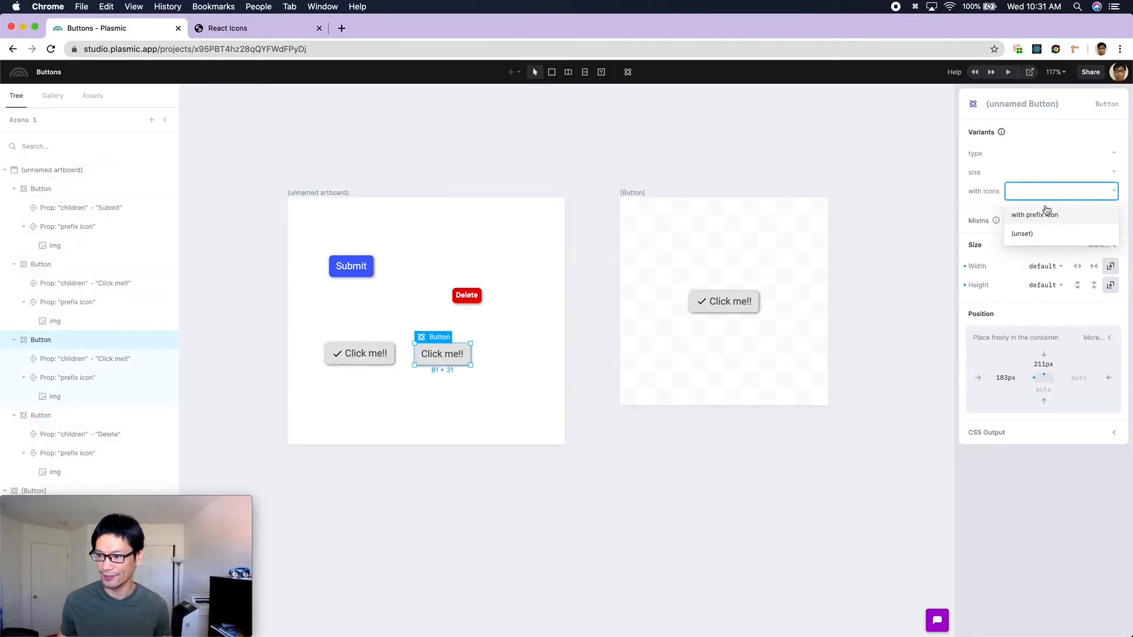
click(1043, 214)
click(481, 384)
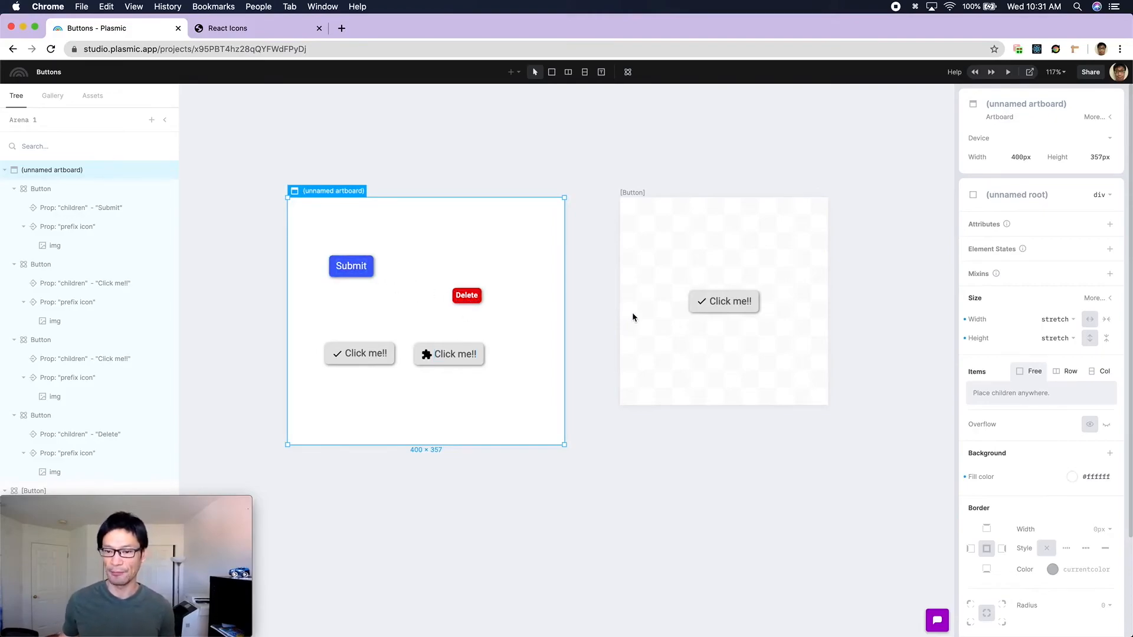
Step: Stop recording the "with prefix icon" variant on the Button component and expand its list of variants
click(710, 365)
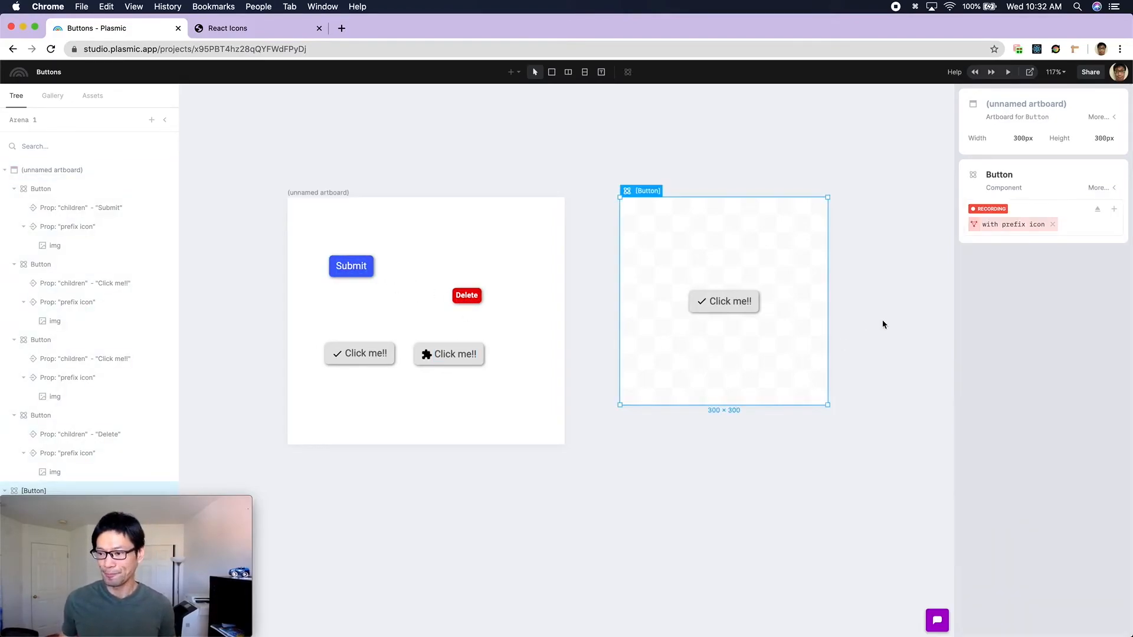
click(1052, 224)
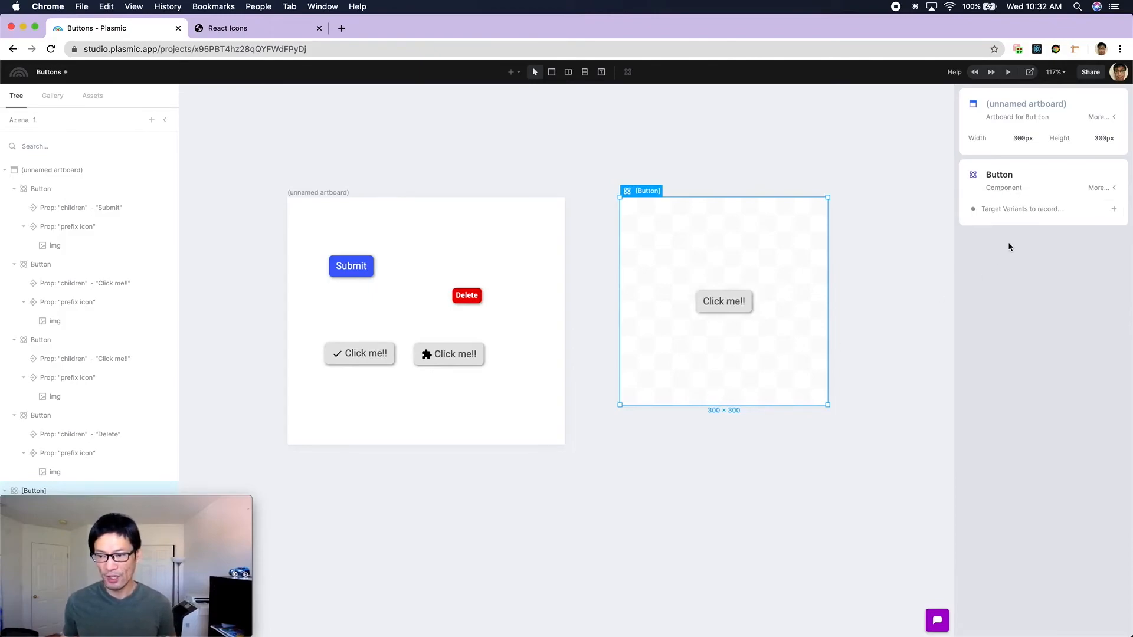
click(1096, 187)
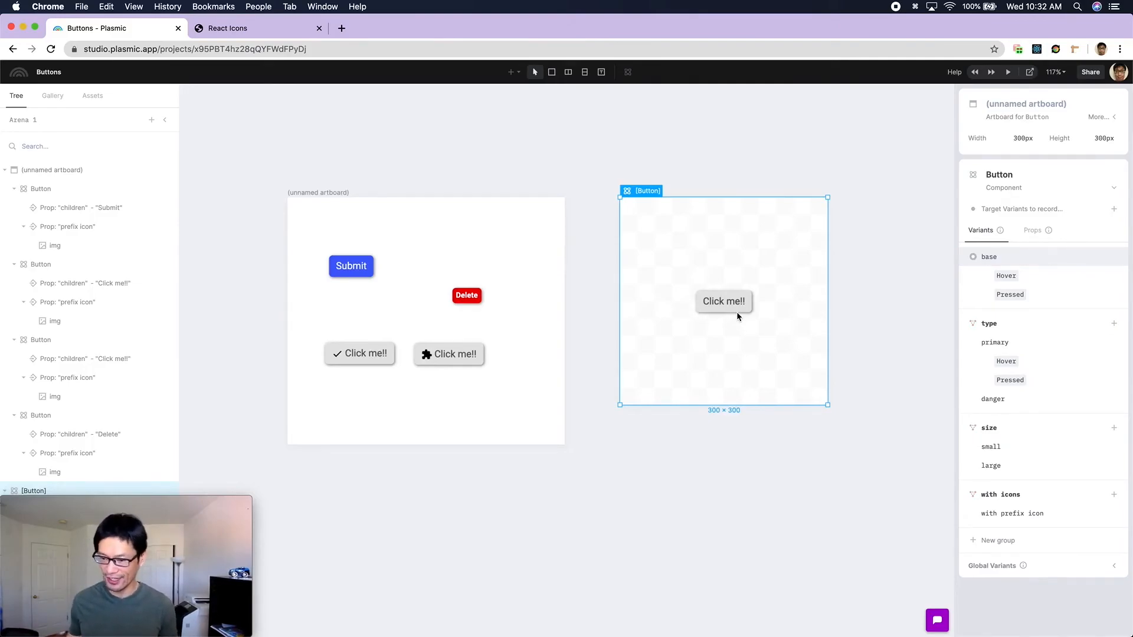
Step: Switch to the React Icons page, inspect the MdBuild icon, copy its svg element's outer HTML, and return to the Plasmic project
click(245, 30)
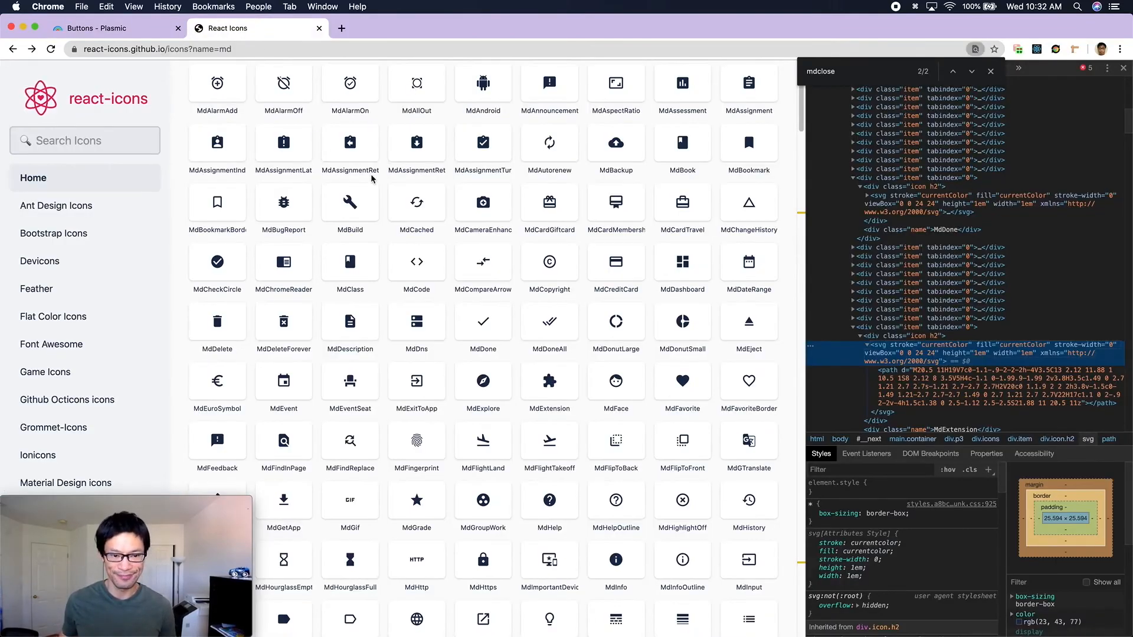
right_click(348, 197)
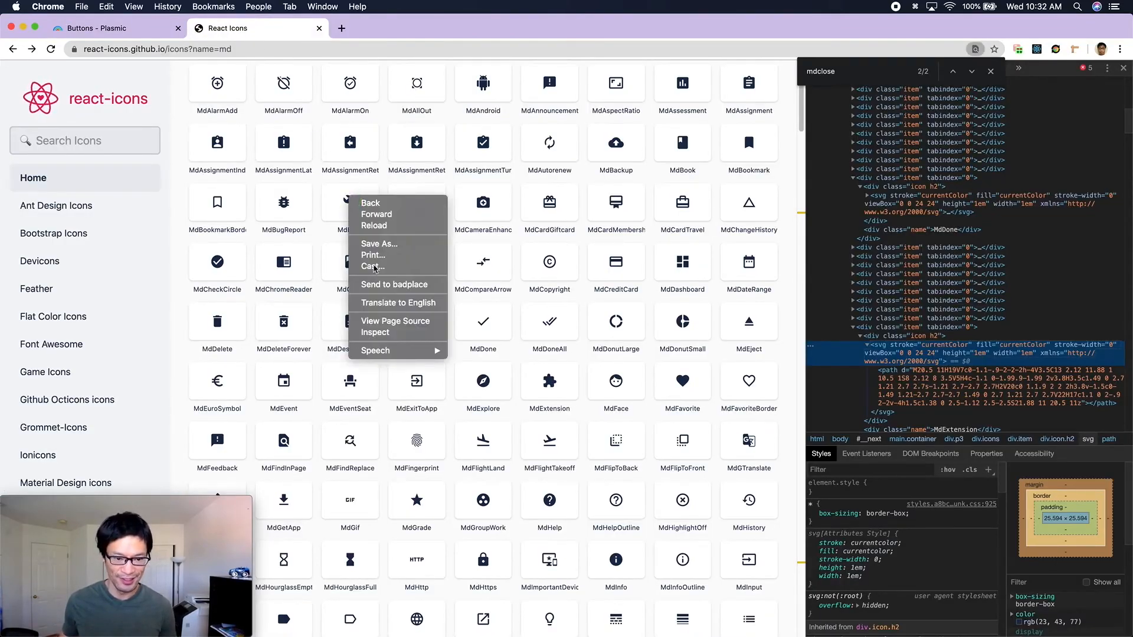
click(375, 332)
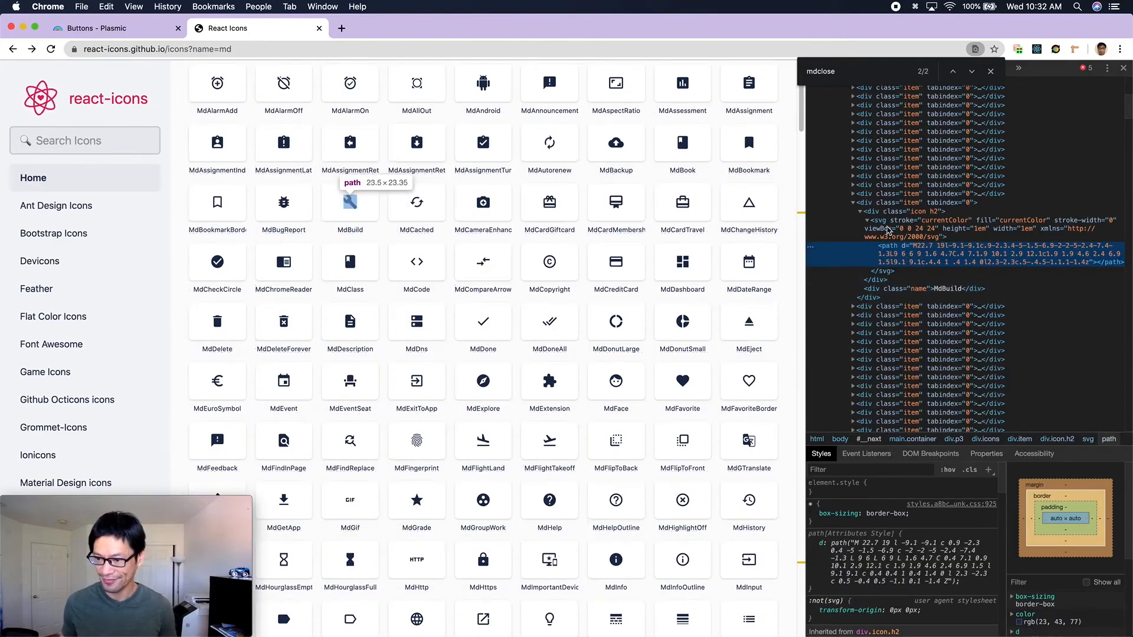
right_click(885, 223)
mouse_move(956, 269)
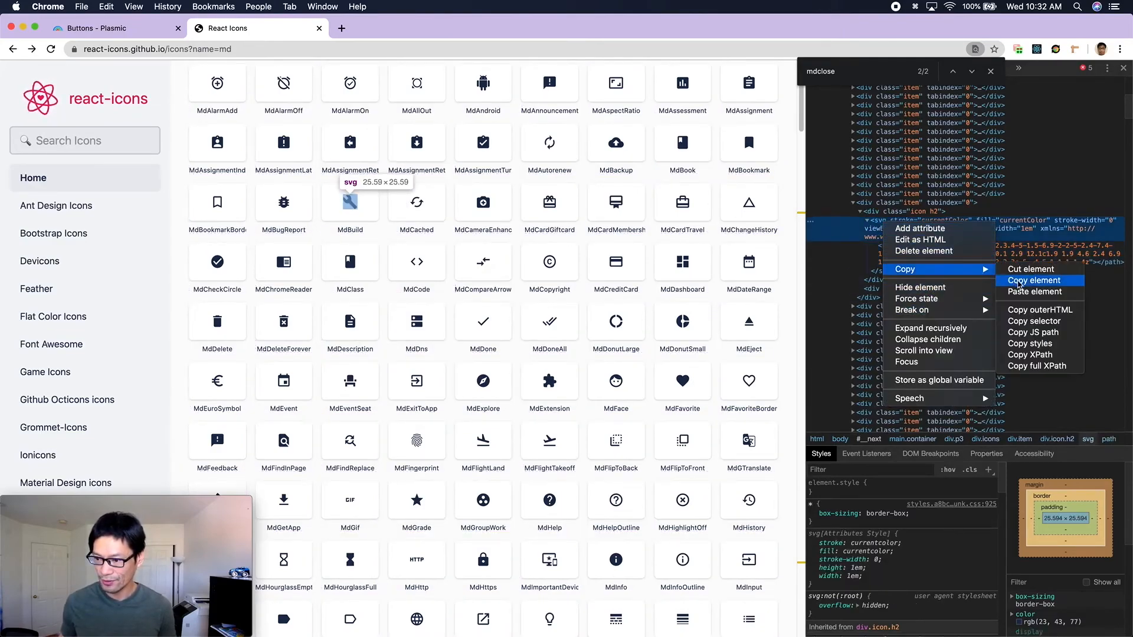
click(1039, 309)
click(118, 27)
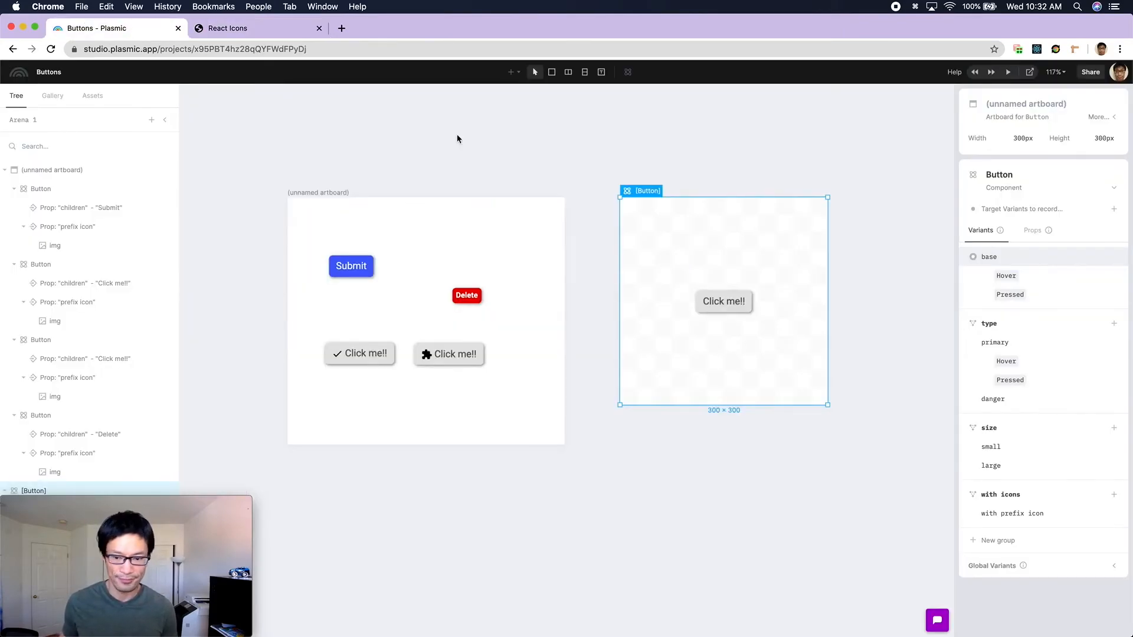
Step: Paste the copied wrench SVG after the text in the Button component's root and convert it to a slot
click(747, 301)
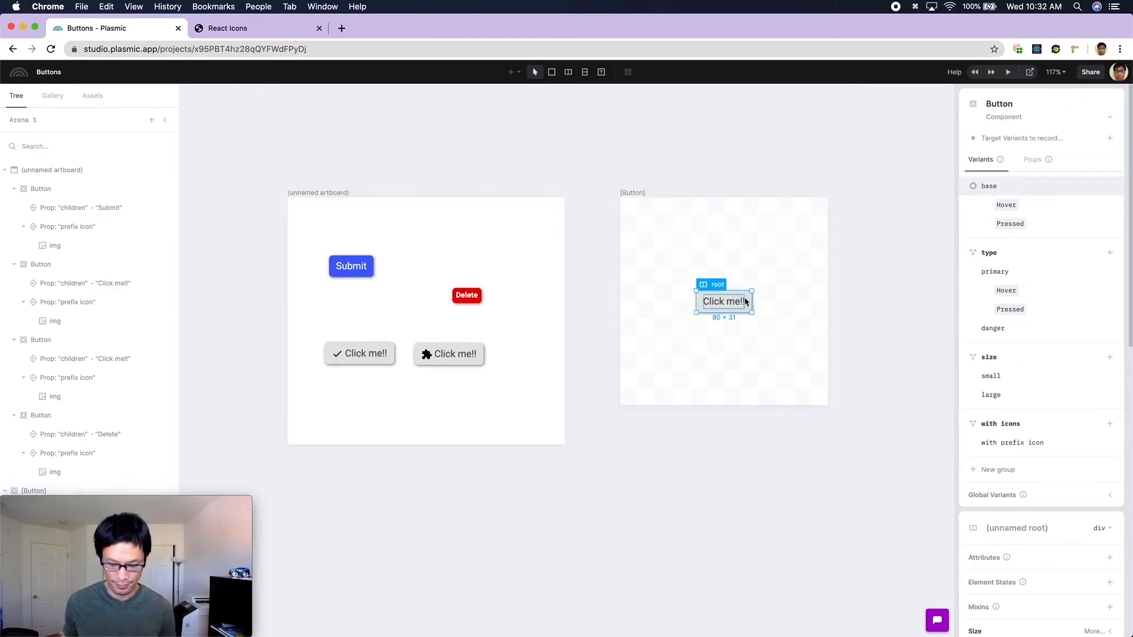
key(cmd+v)
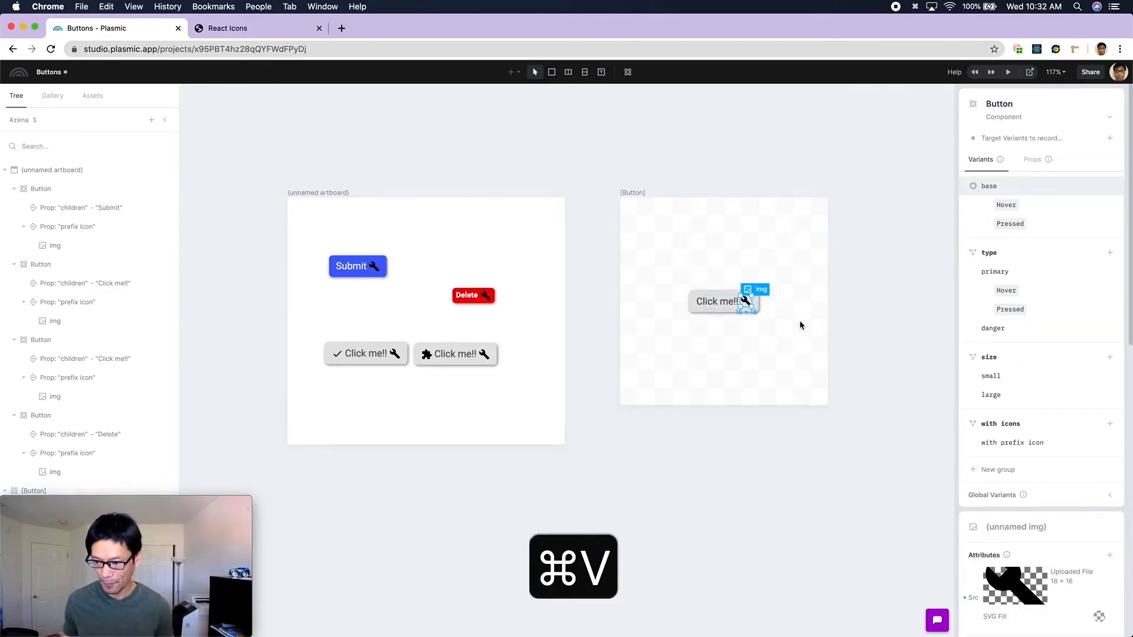
click(6, 172)
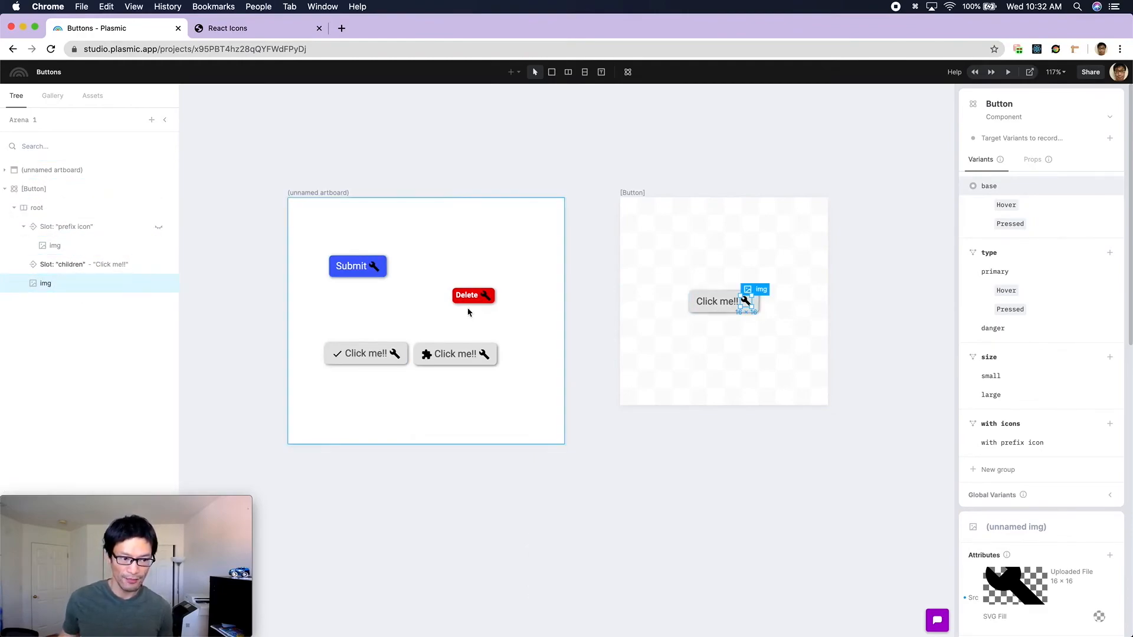
right_click(746, 300)
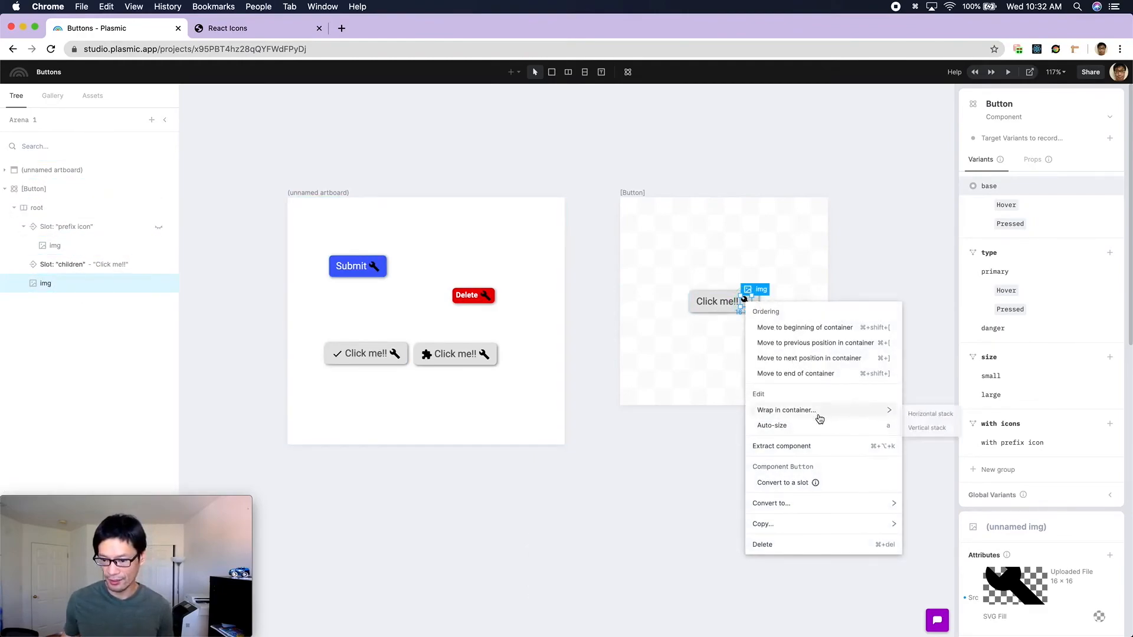
click(829, 483)
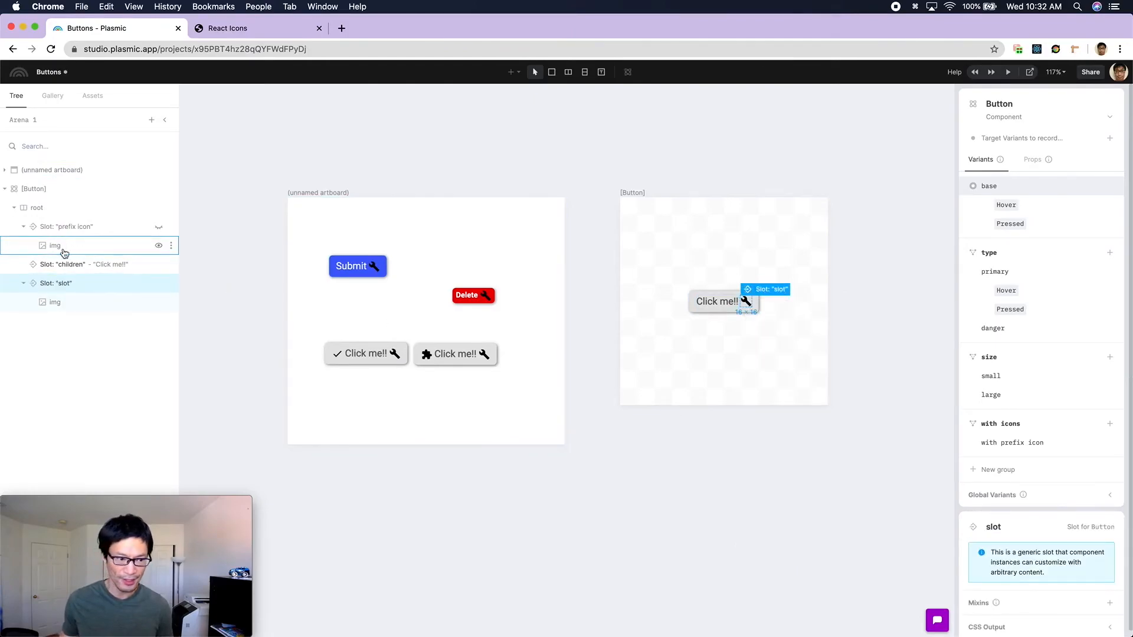
Step: Rename the wrench icon's slot "suffix icon" and hide it in the base variant
double_click(69, 284)
text(postfix)
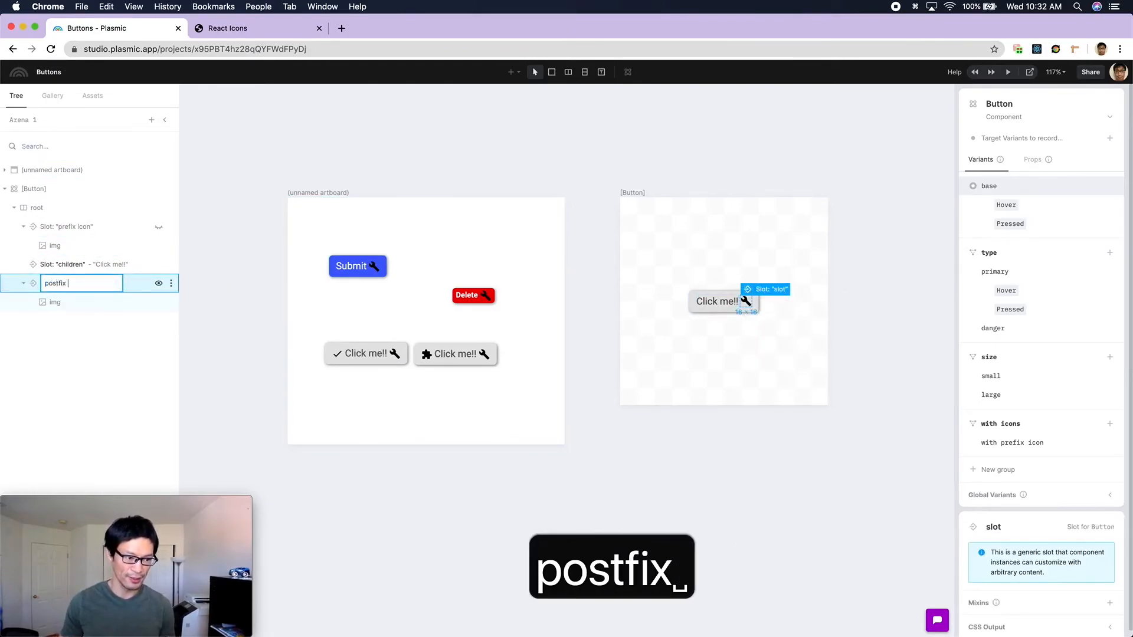
key(ctrl+BackSpace)
key(BackSpace)
key(BackSpace)
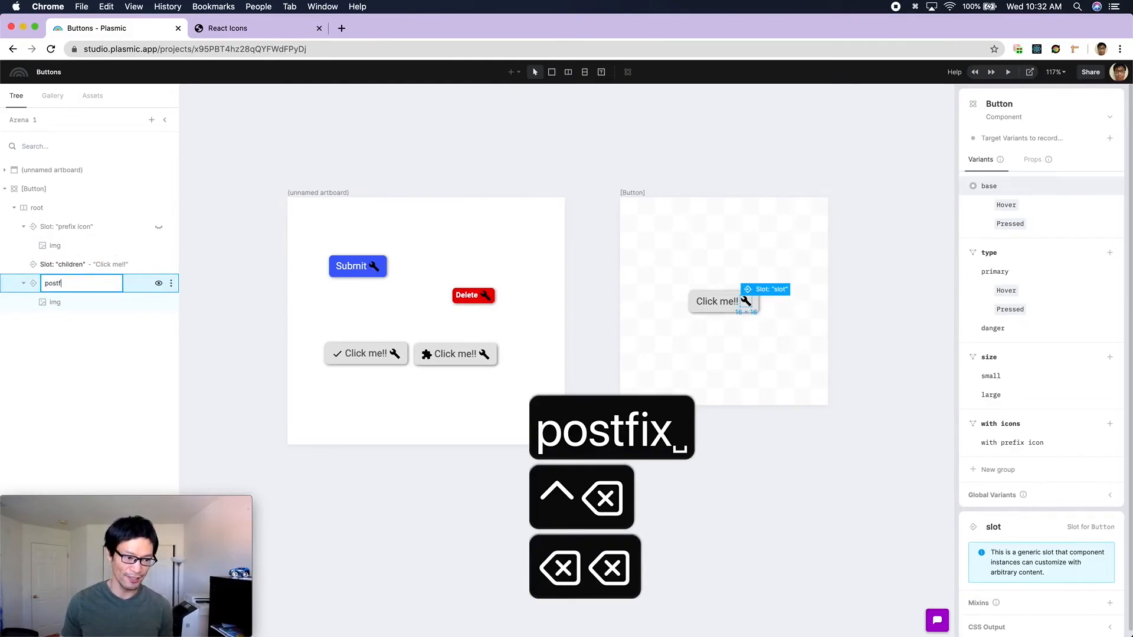
key(alt+super+BackSpace)
key(super+BackSpace)
text(suffix icon)
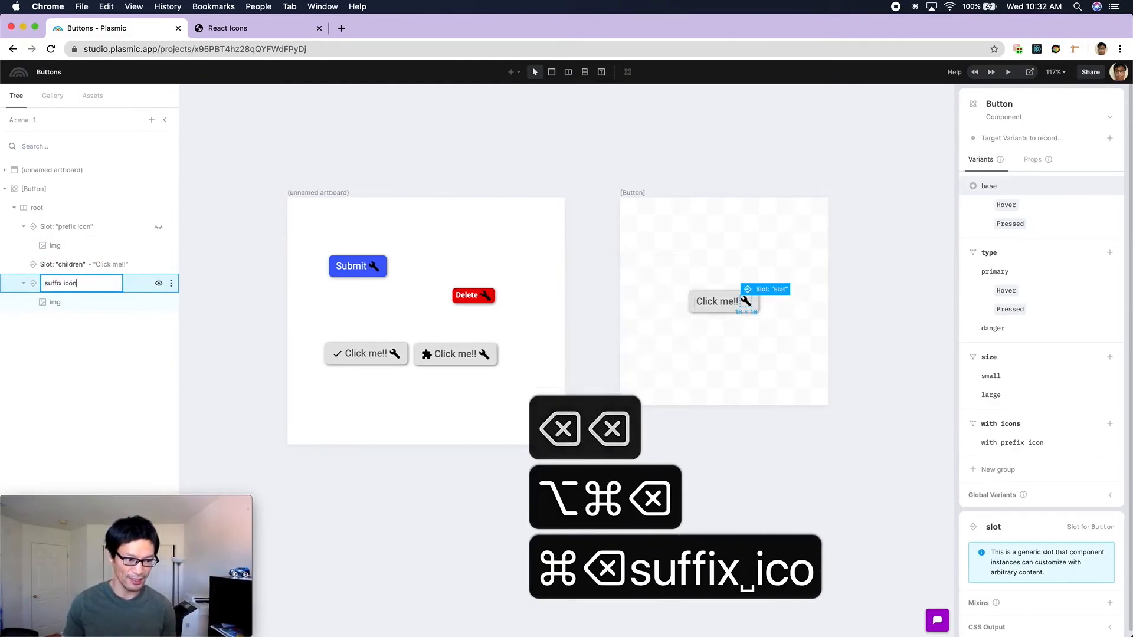
key(Return)
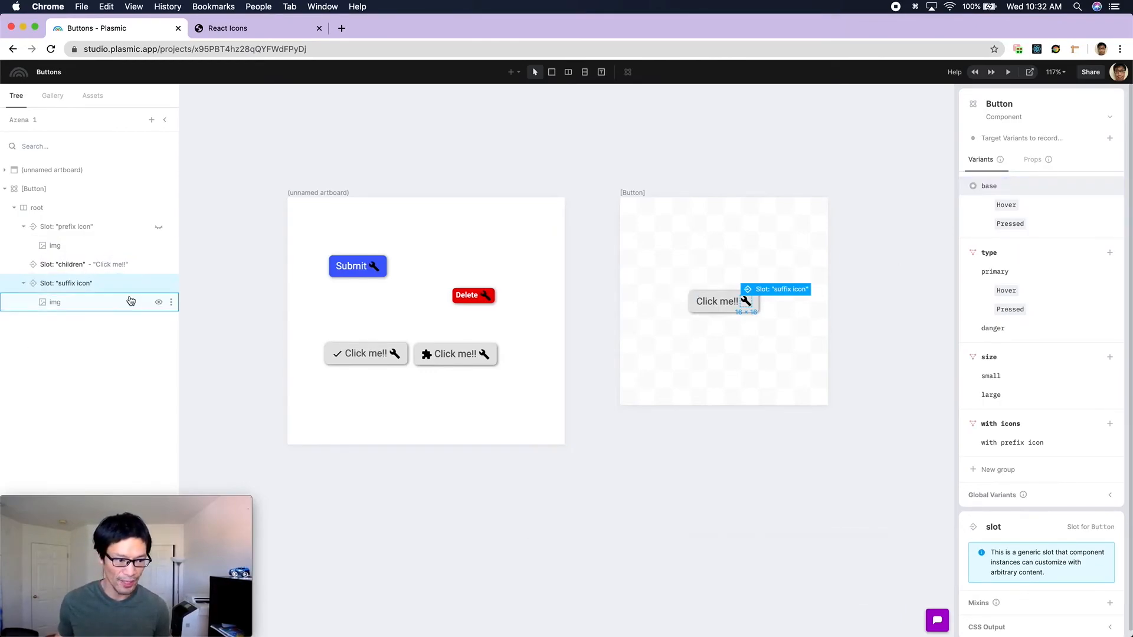
click(159, 284)
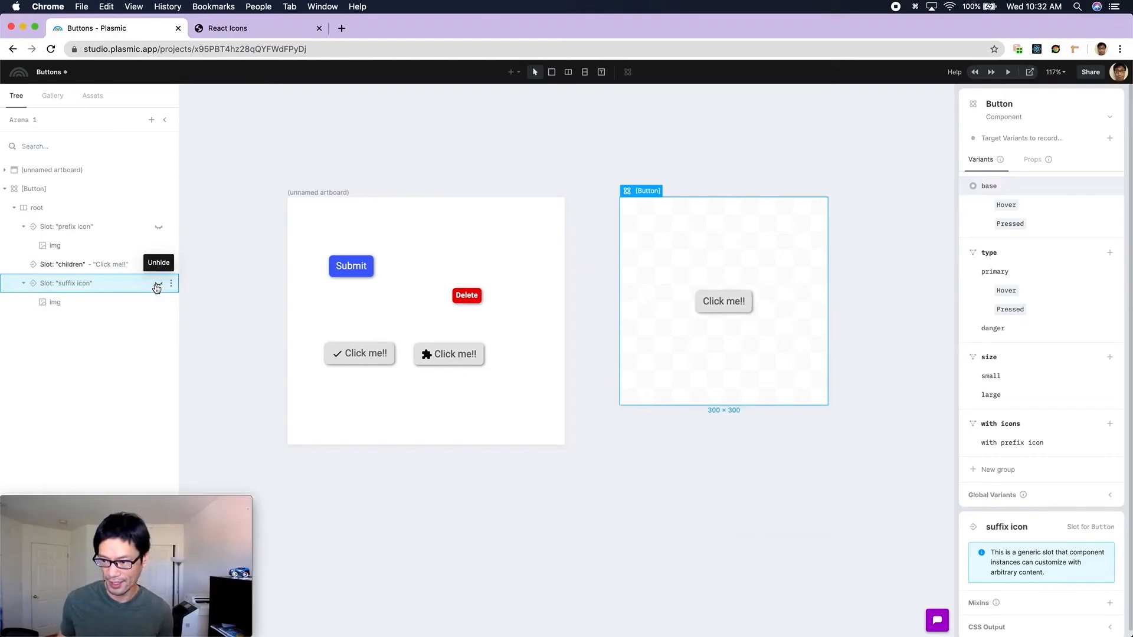
Step: Add a "with suffix icon" variant to the "with icons" group and show the suffix icon slot in it
click(1108, 423)
text(with suffix icon)
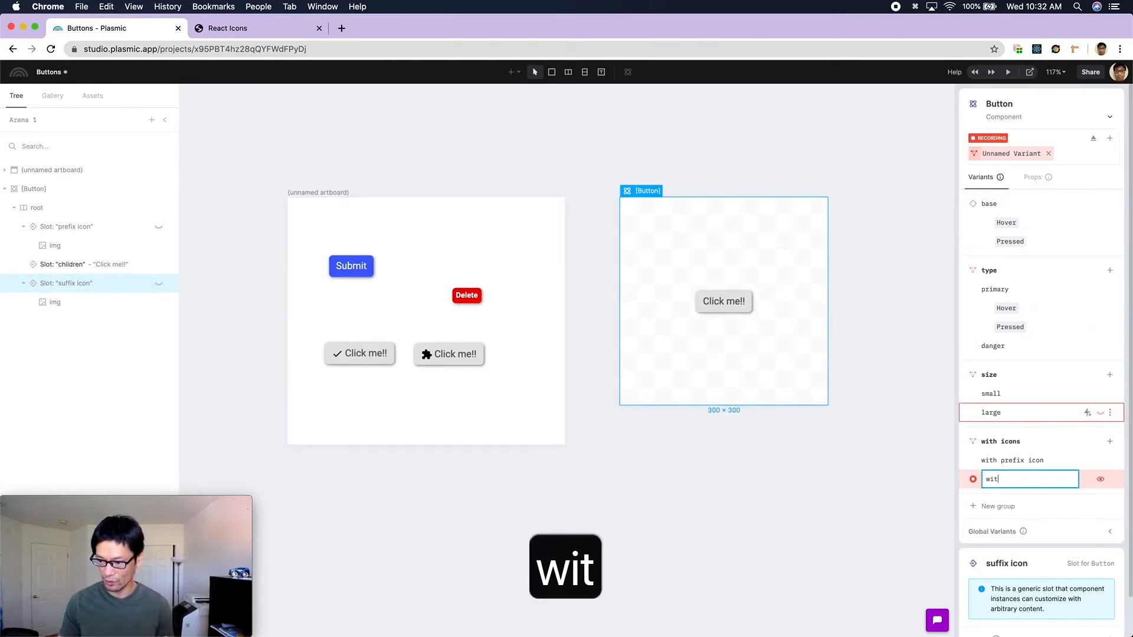
key(Return)
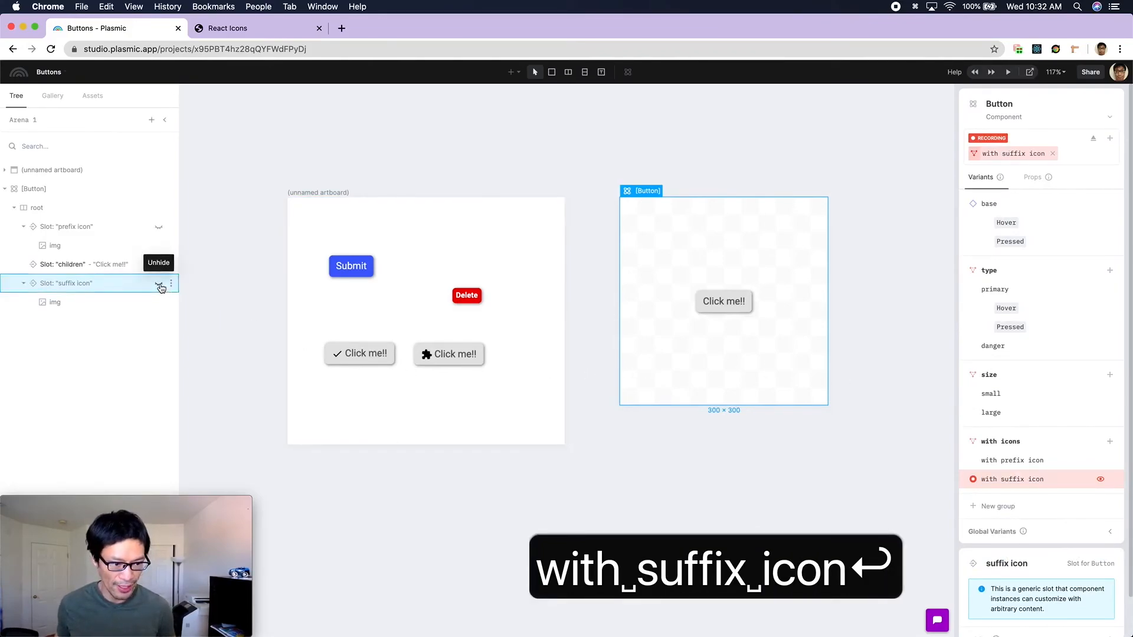
click(158, 284)
Step: Compare the Button component in its base, "with prefix icon" and "with suffix icon" variants
click(781, 366)
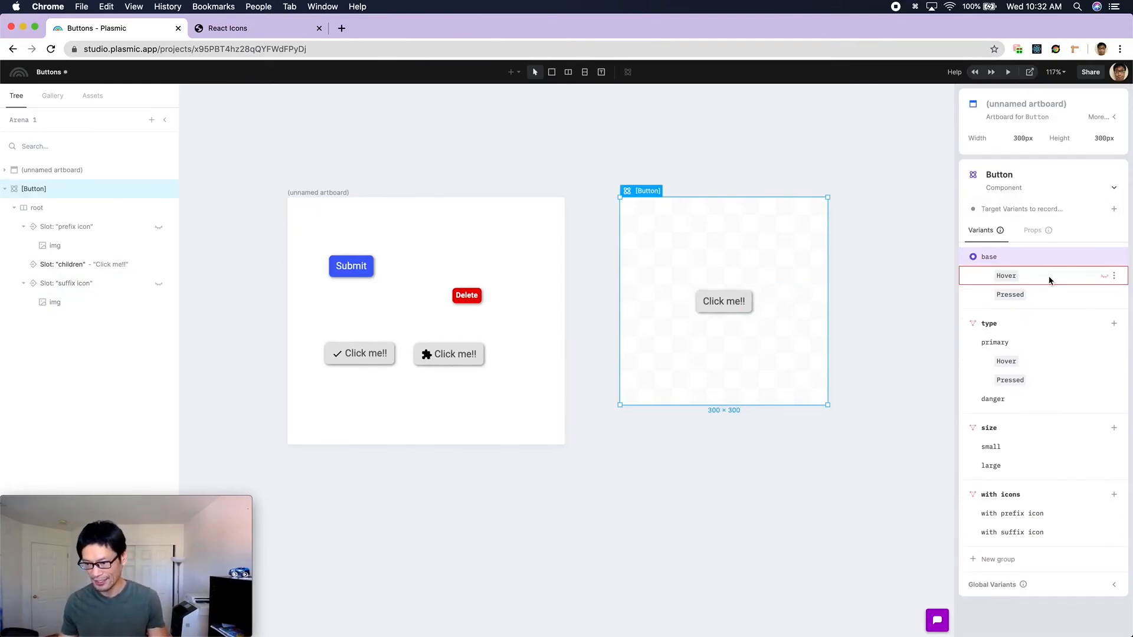
click(1040, 516)
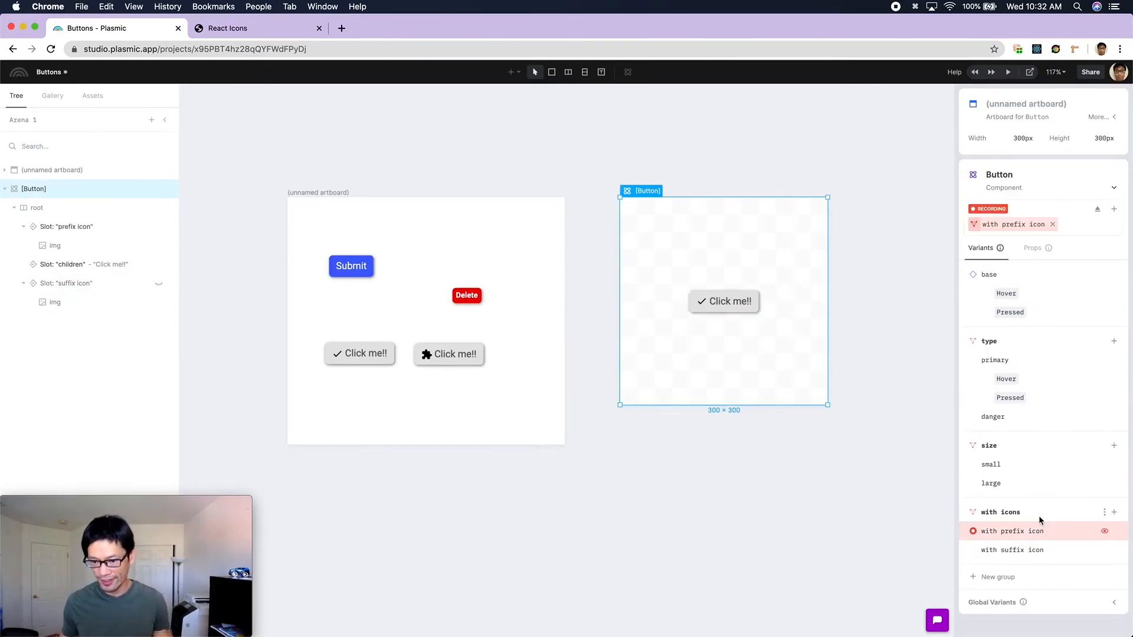
click(1042, 547)
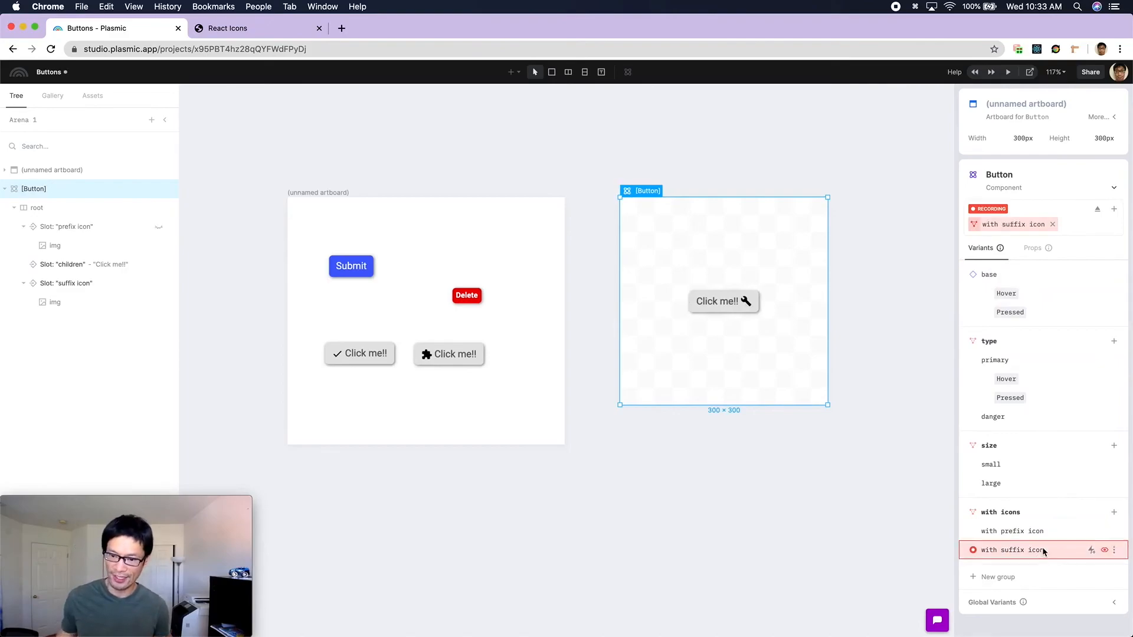
Step: Switch the gray puzzle-piece button instance's "with icons" variant to "with suffix icon"
click(479, 361)
click(1097, 192)
click(1049, 234)
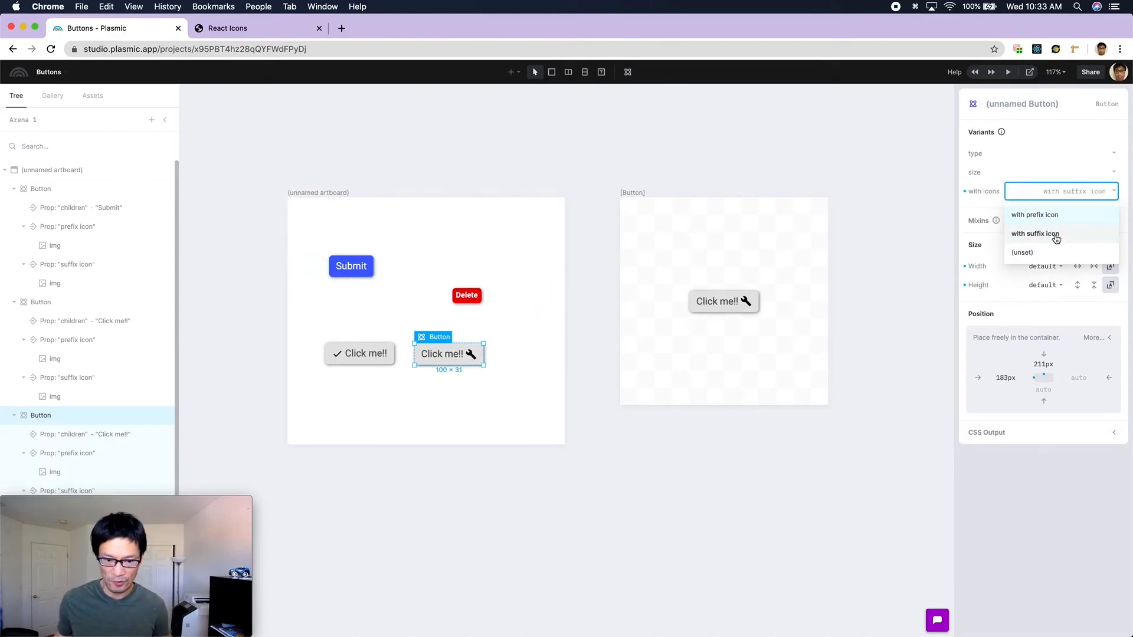
Step: Try "with prefix icon" and "with suffix icon" on the lower-right "Click me!!" button instance and leave its "with icons" variant unset
click(522, 373)
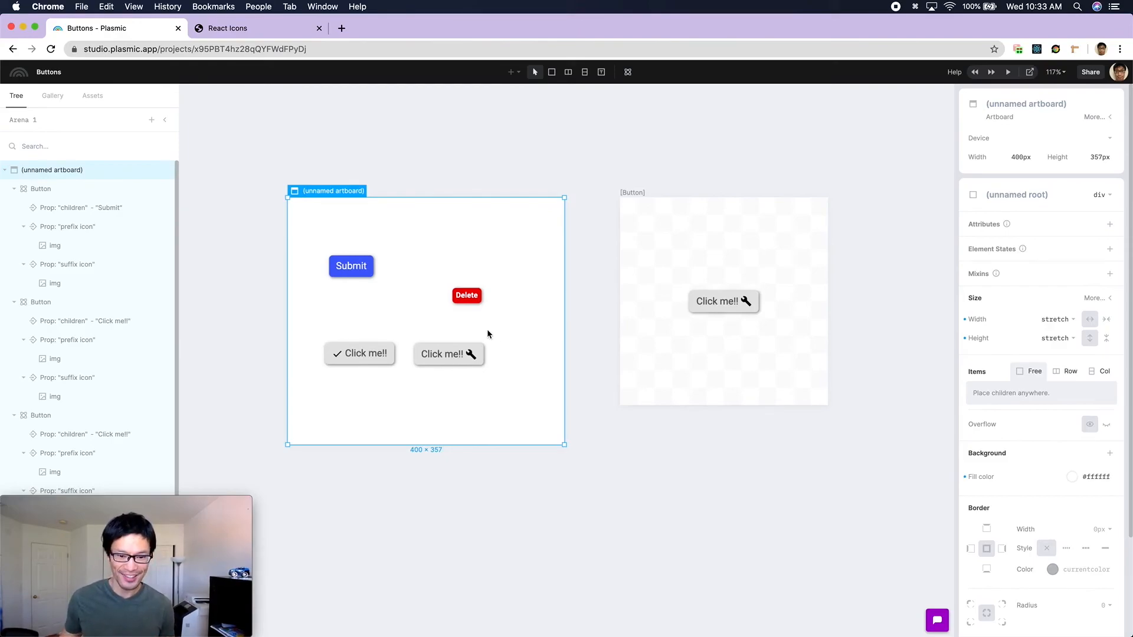
click(480, 348)
click(1080, 191)
click(1069, 215)
click(1068, 197)
click(1070, 235)
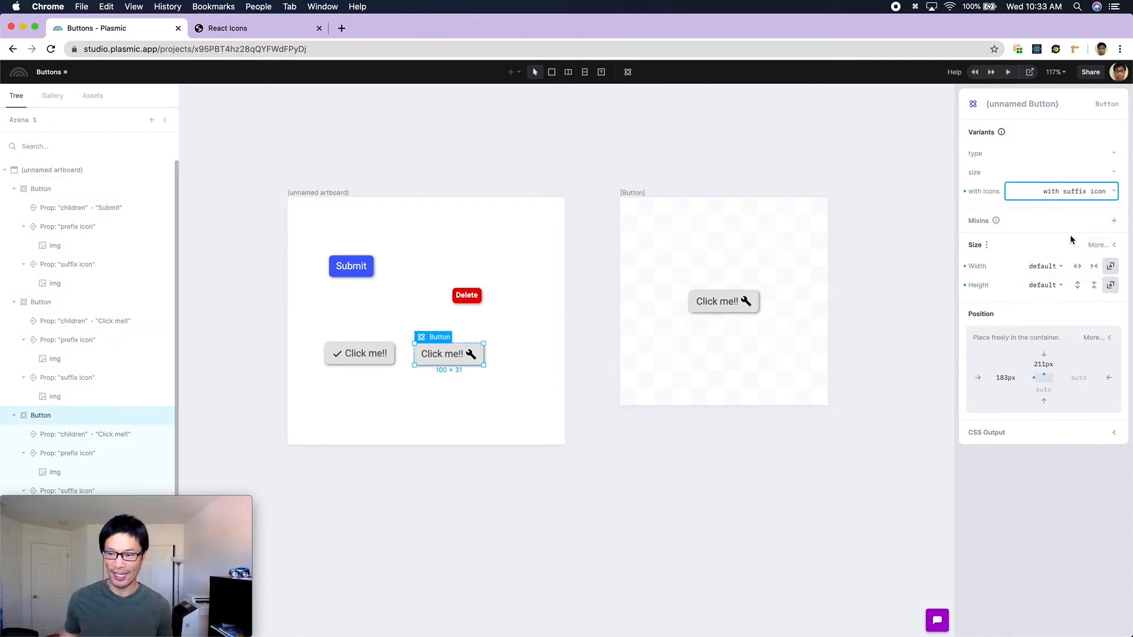
click(1062, 198)
click(1064, 251)
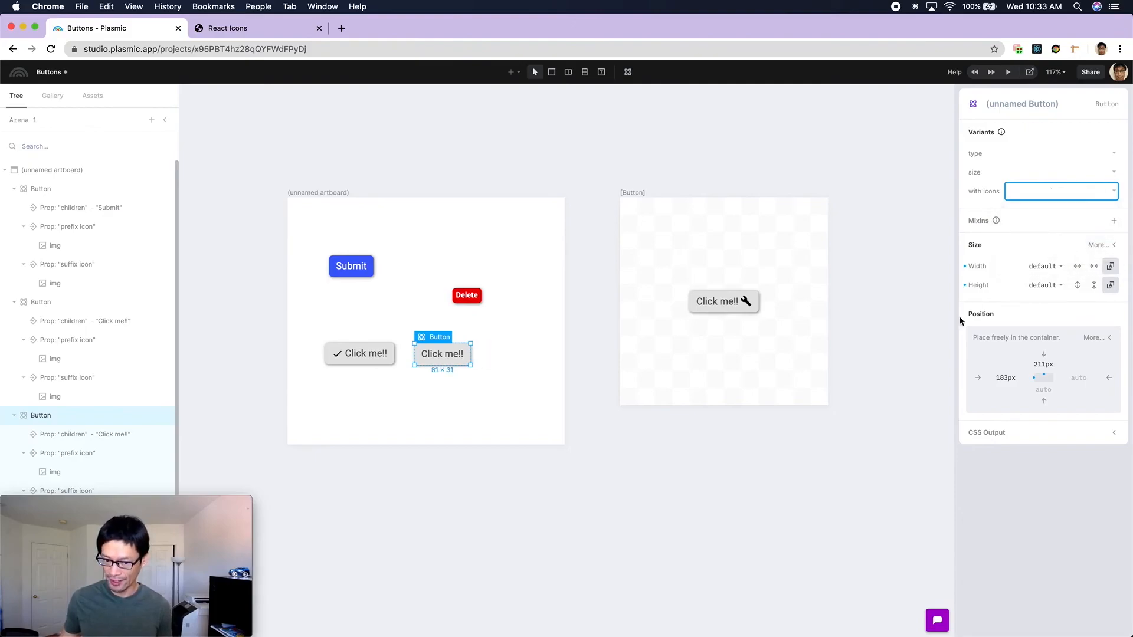
Step: Stop recording the "with suffix icon" variant on the Button component and change the "with icons" variant group to multi-choice
click(795, 348)
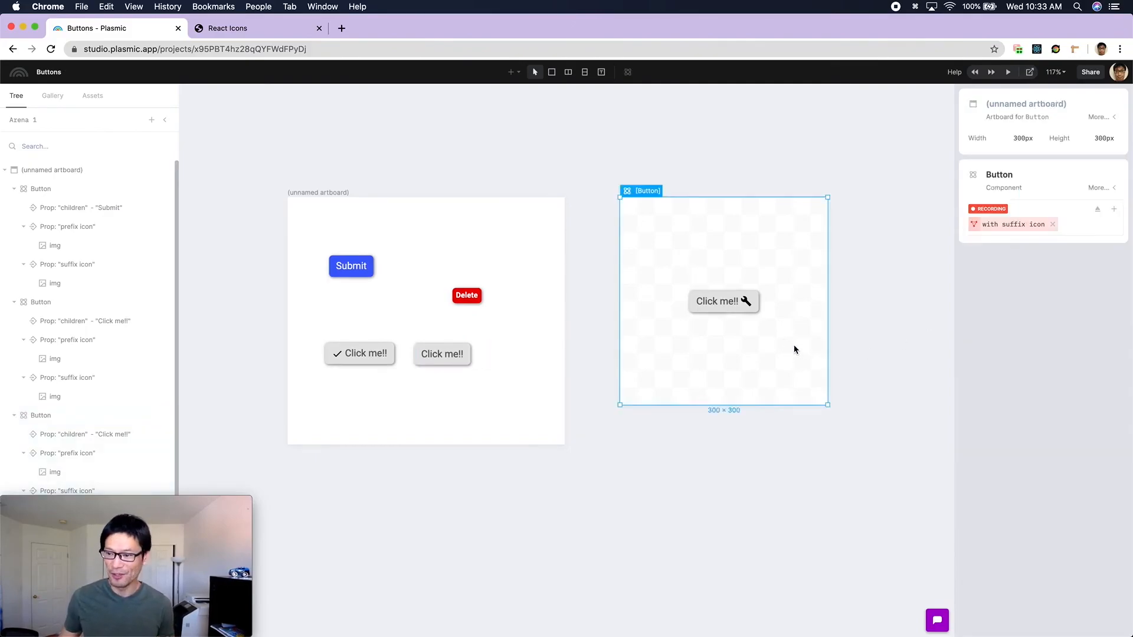
click(1097, 209)
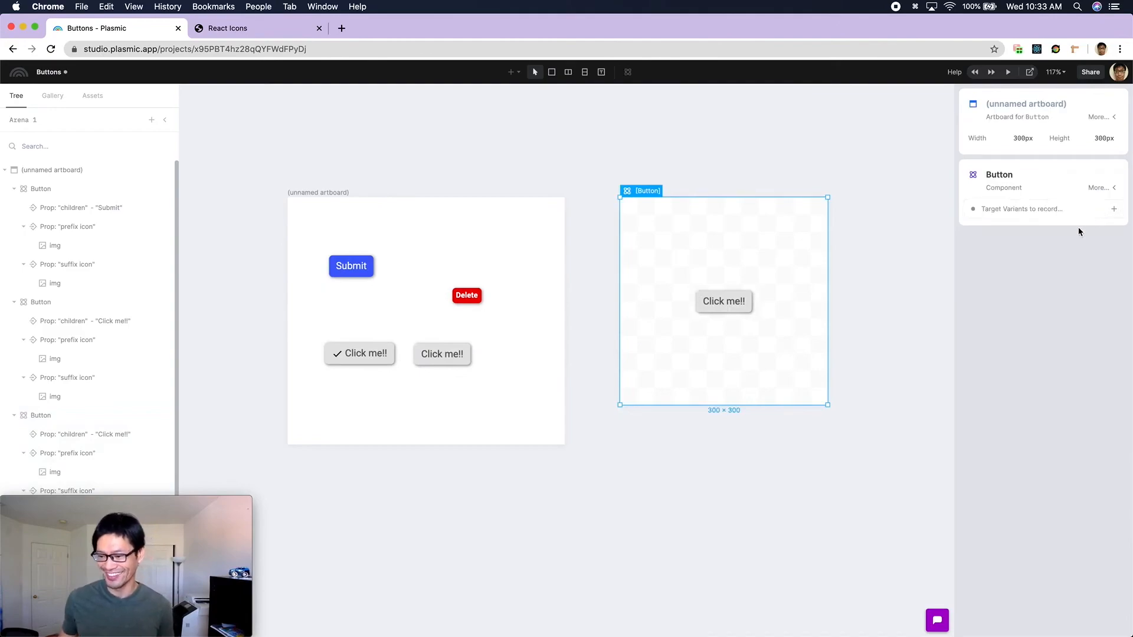
click(1092, 189)
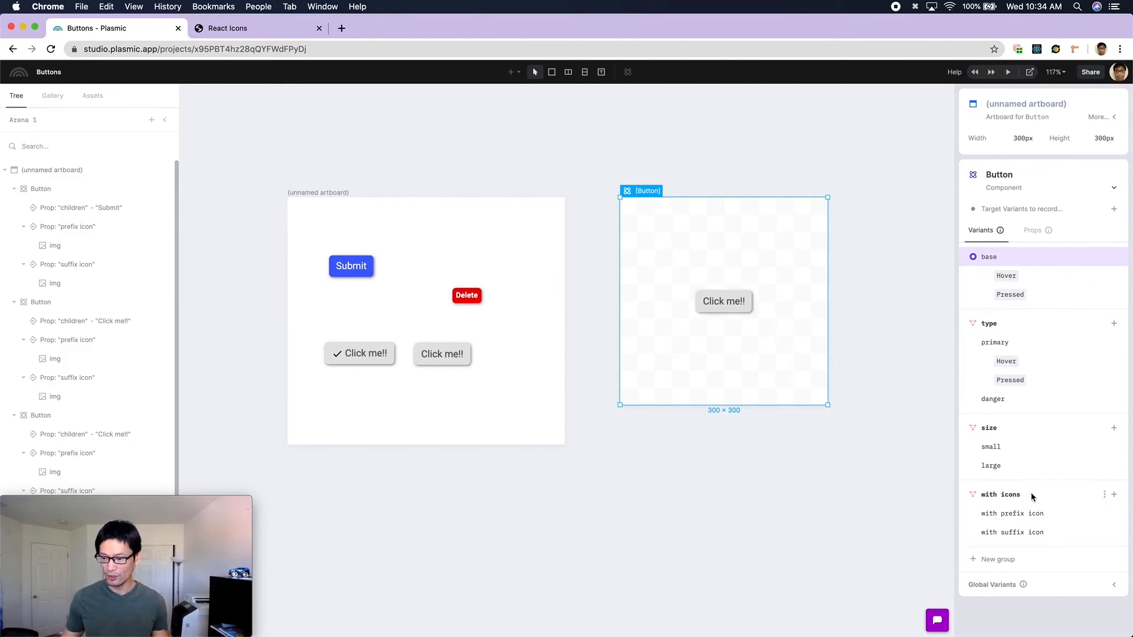
right_click(1069, 495)
click(1095, 494)
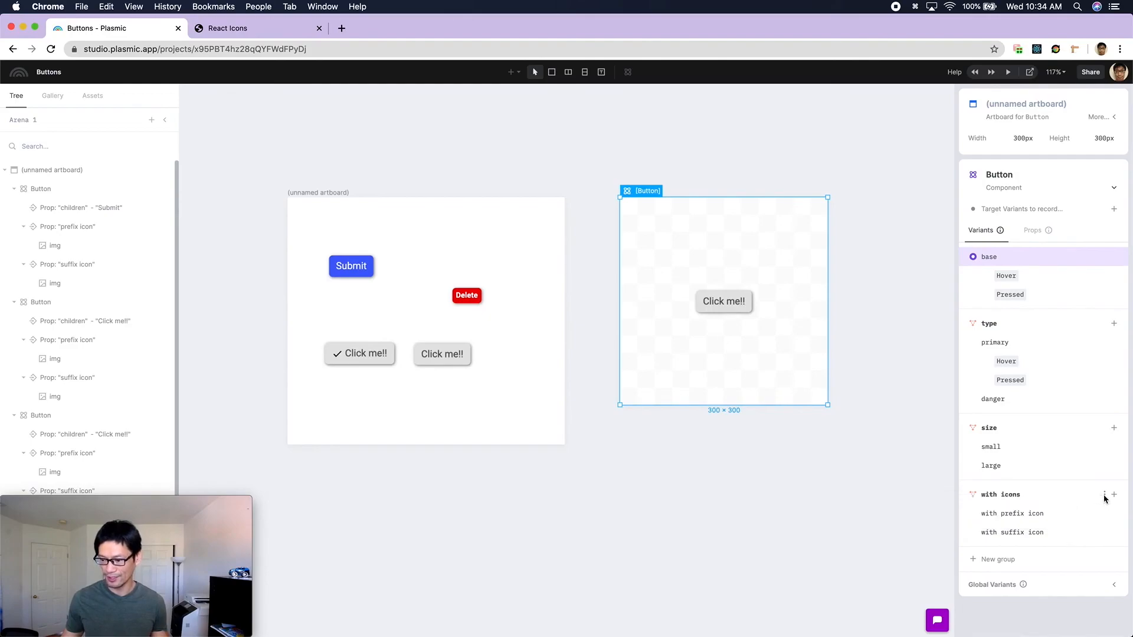
click(1103, 495)
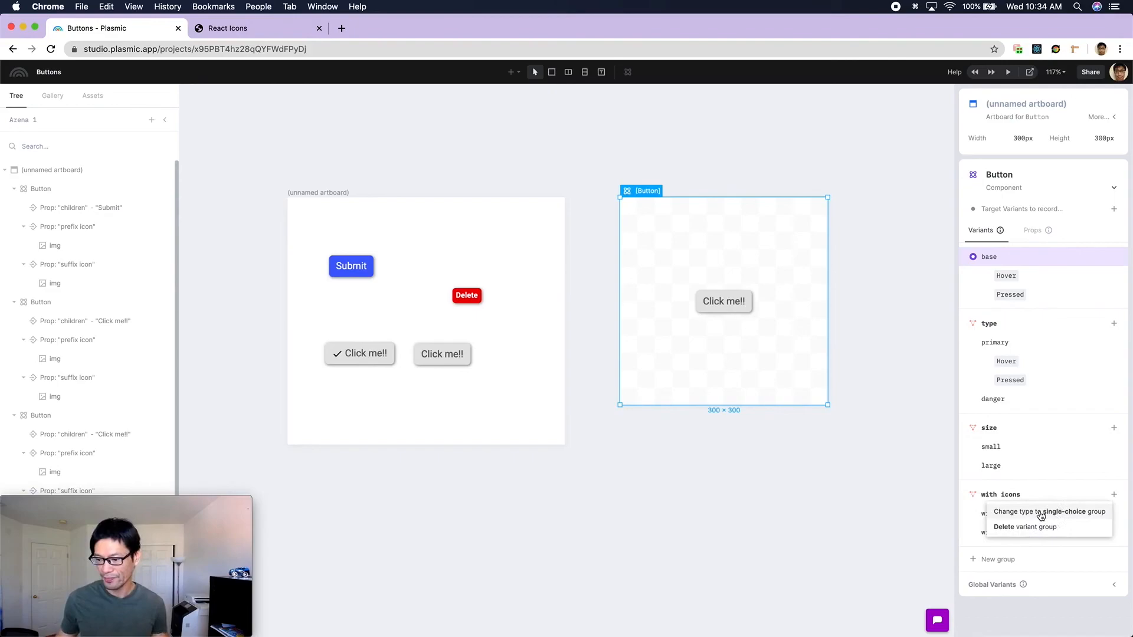
click(1040, 513)
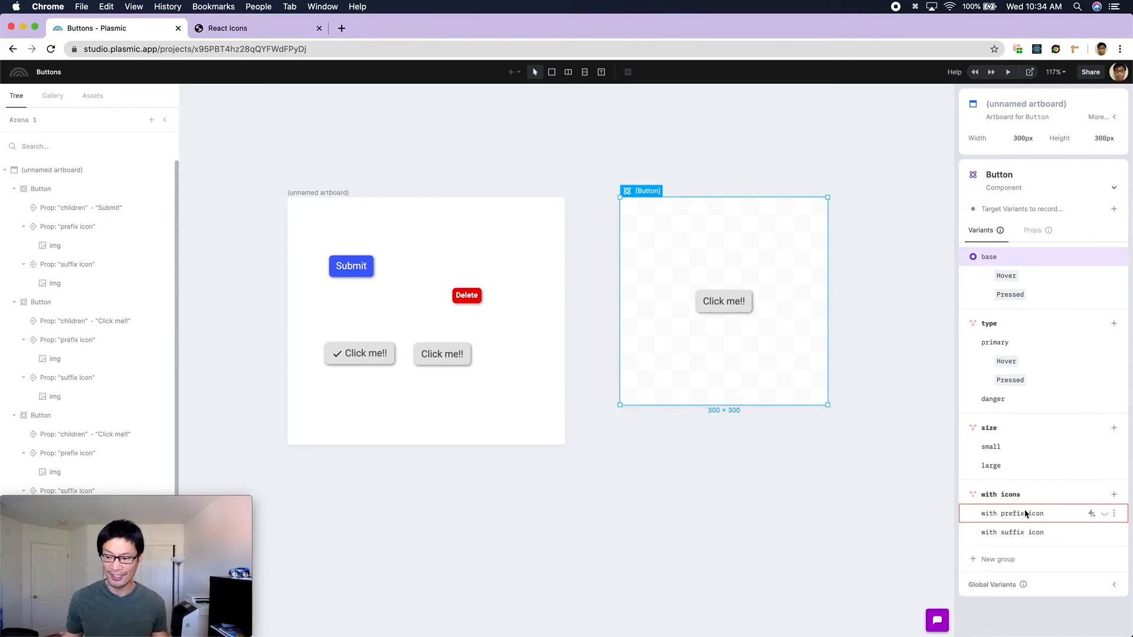
Step: Apply both "with prefix icon" and "with suffix icon" to the lower-right "Click me!!" button instance
click(463, 359)
click(1045, 193)
click(1057, 210)
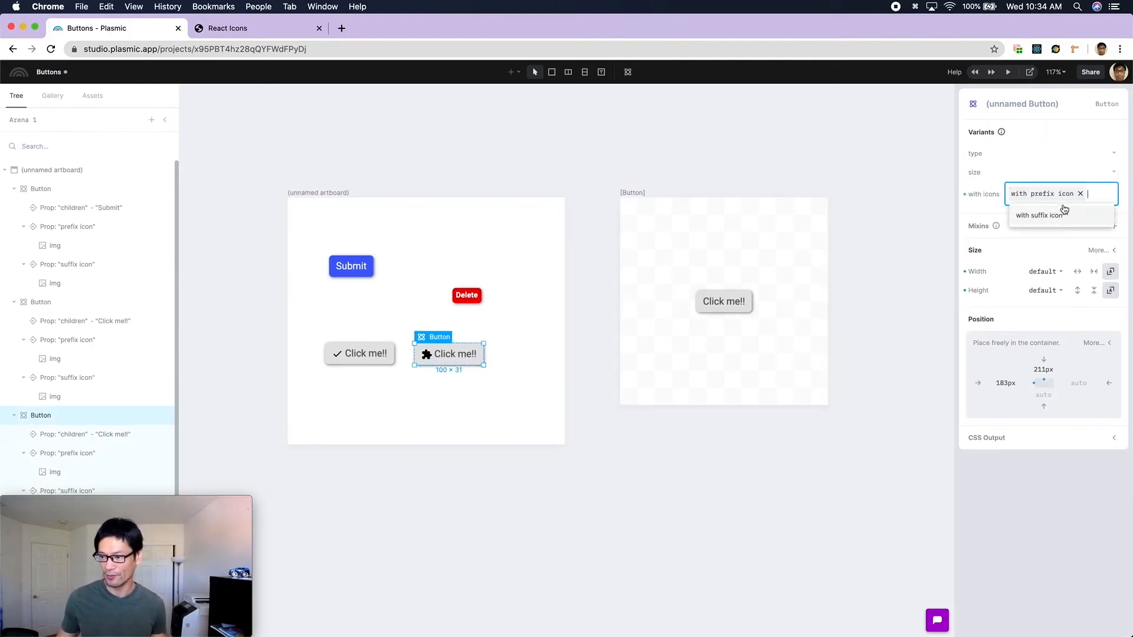
click(1077, 217)
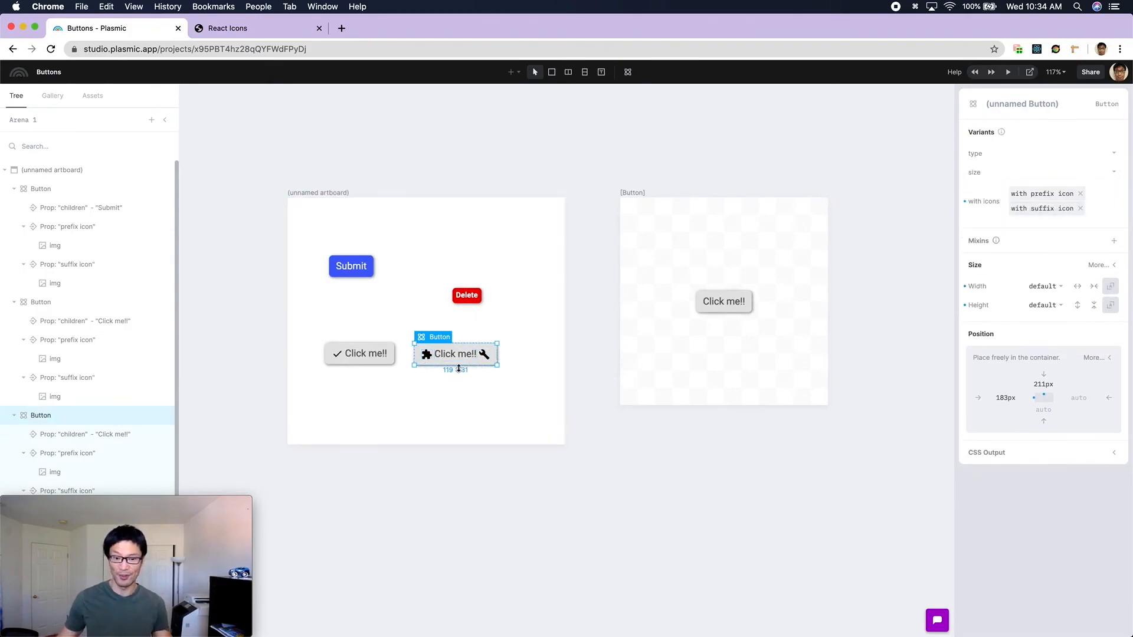
Step: Preview the artboard with the button instances in live mode and return to the editor
click(509, 398)
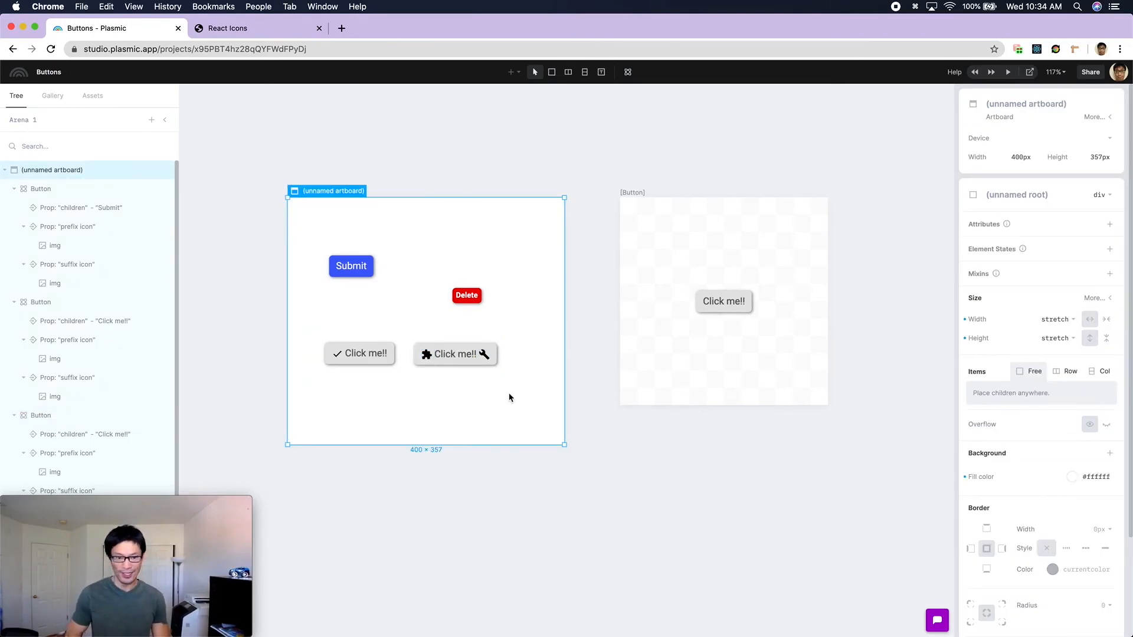
click(1008, 72)
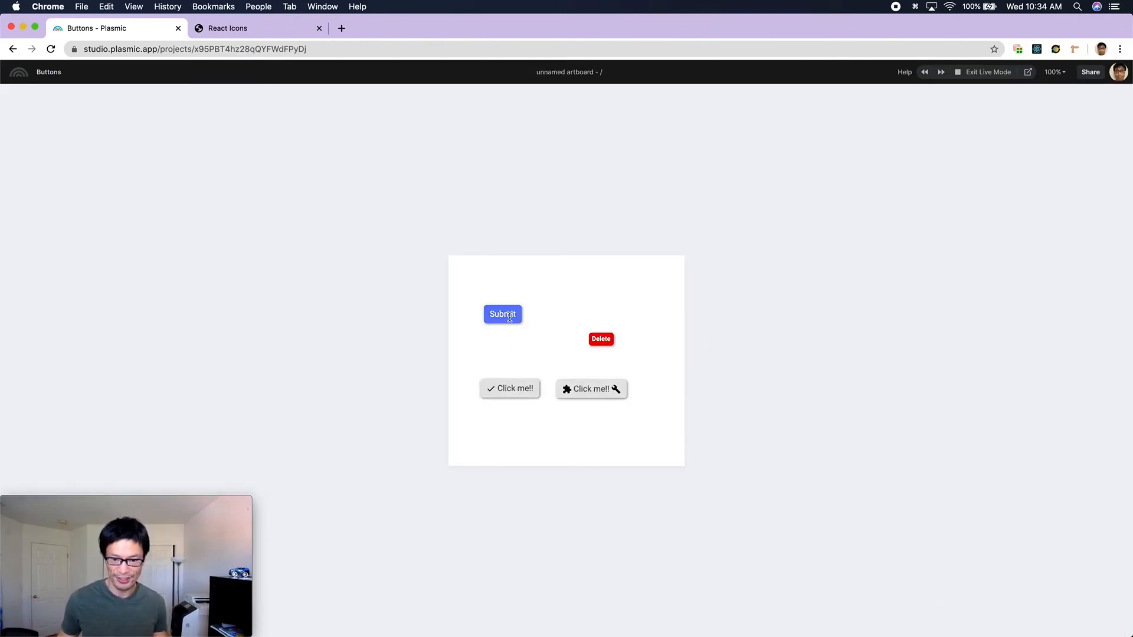
click(973, 73)
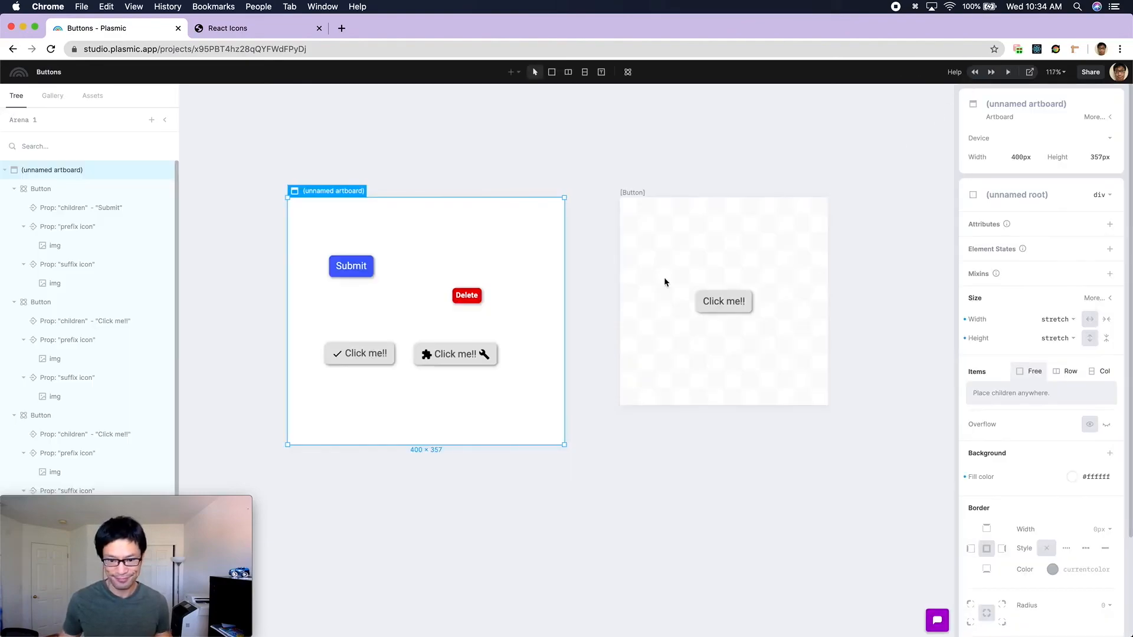